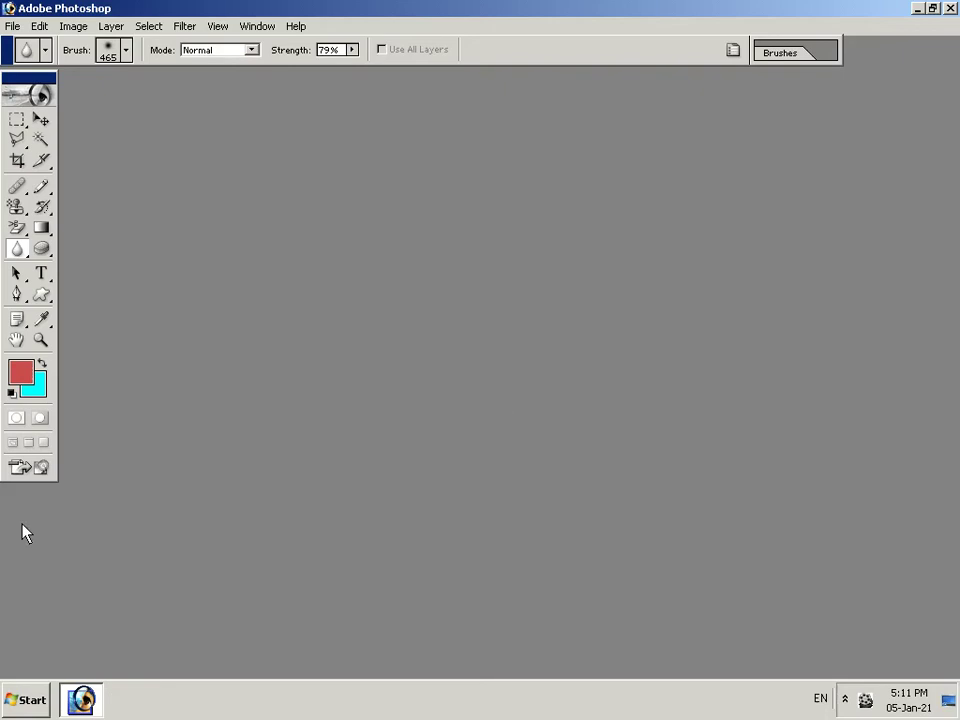
# - Create a 1500 × 1500 px, 200 ppi document, then maximize it and fit it on screen
pyautogui.click(12, 27)
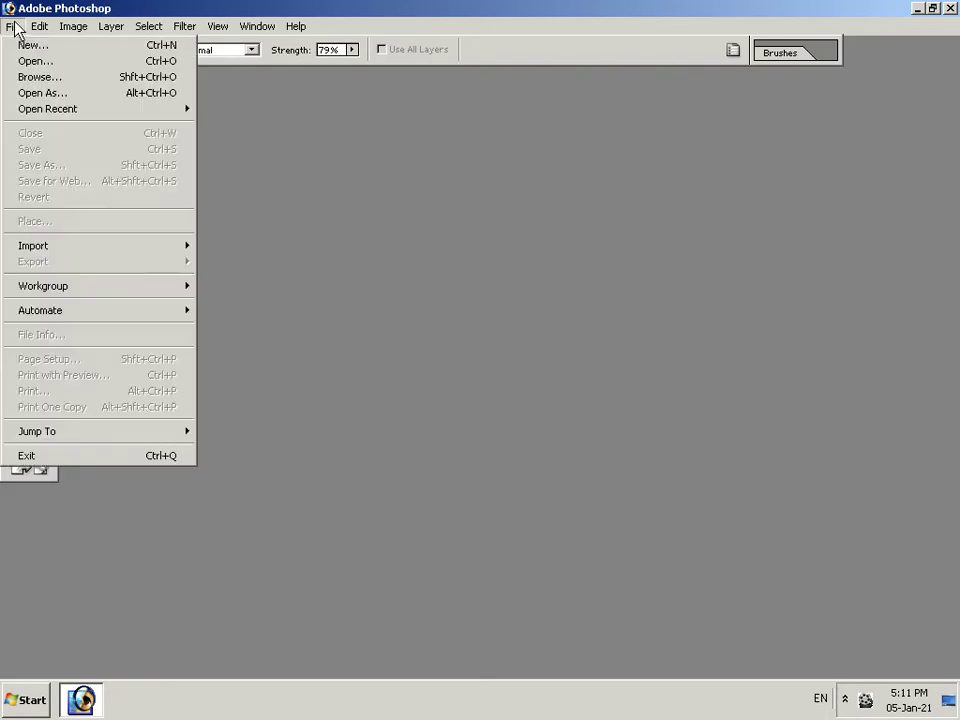
pyautogui.click(26, 44)
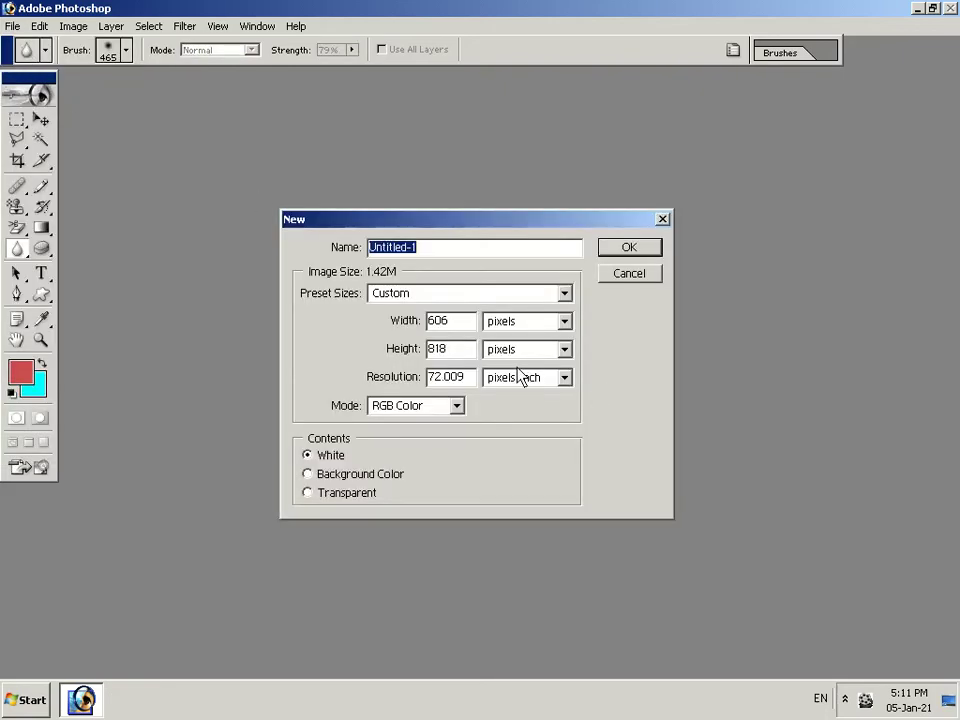
pyautogui.click(460, 325)
pyautogui.press('BackSpace')
pyautogui.press('BackSpace')
pyautogui.press('BackSpace')
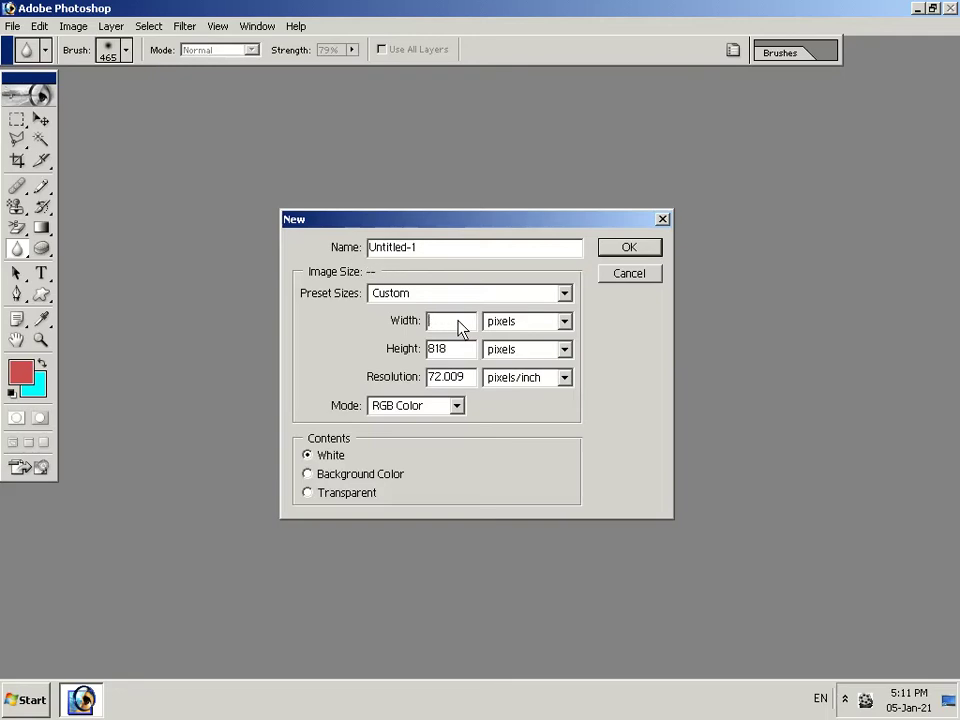
pyautogui.write('1')
pyautogui.write('500')
pyautogui.click(463, 354)
pyautogui.press('BackSpace')
pyautogui.press('BackSpace')
pyautogui.press('BackSpace')
pyautogui.write('1500')
pyautogui.click(468, 381)
pyautogui.press('BackSpace')
pyautogui.press('BackSpace')
pyautogui.write('200')
pyautogui.click(607, 255)
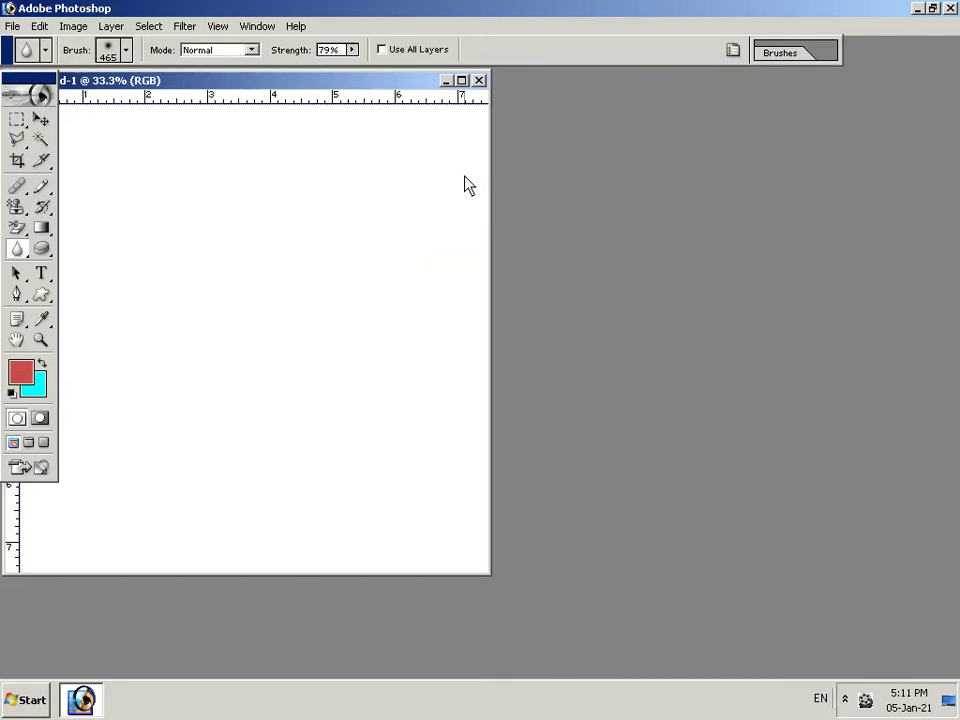
pyautogui.click(461, 80)
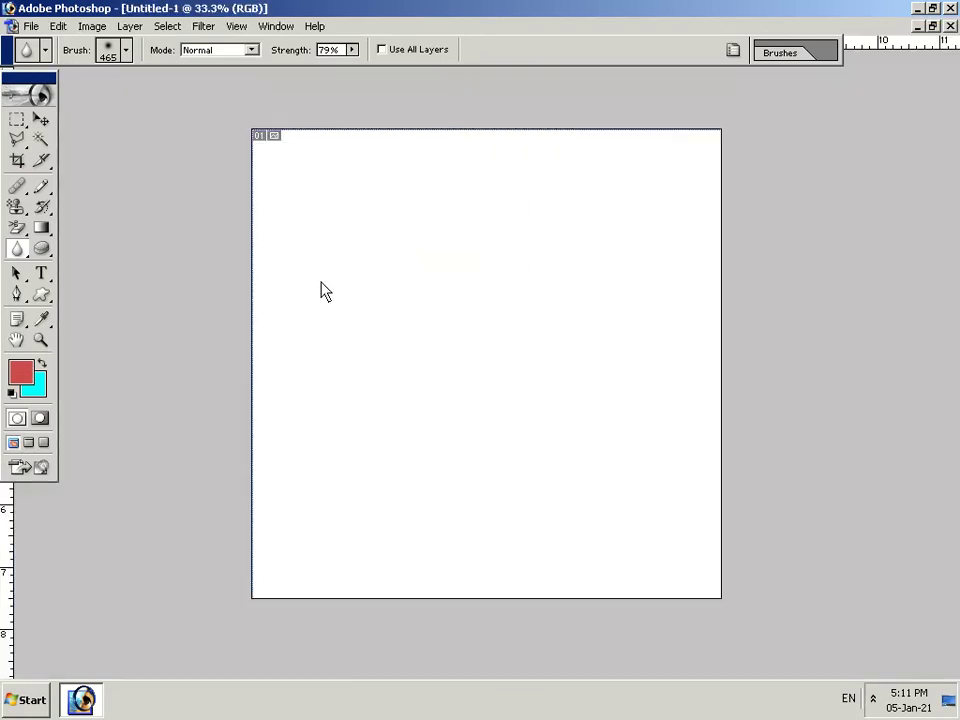
pyautogui.hotkey('ctrl', '0')
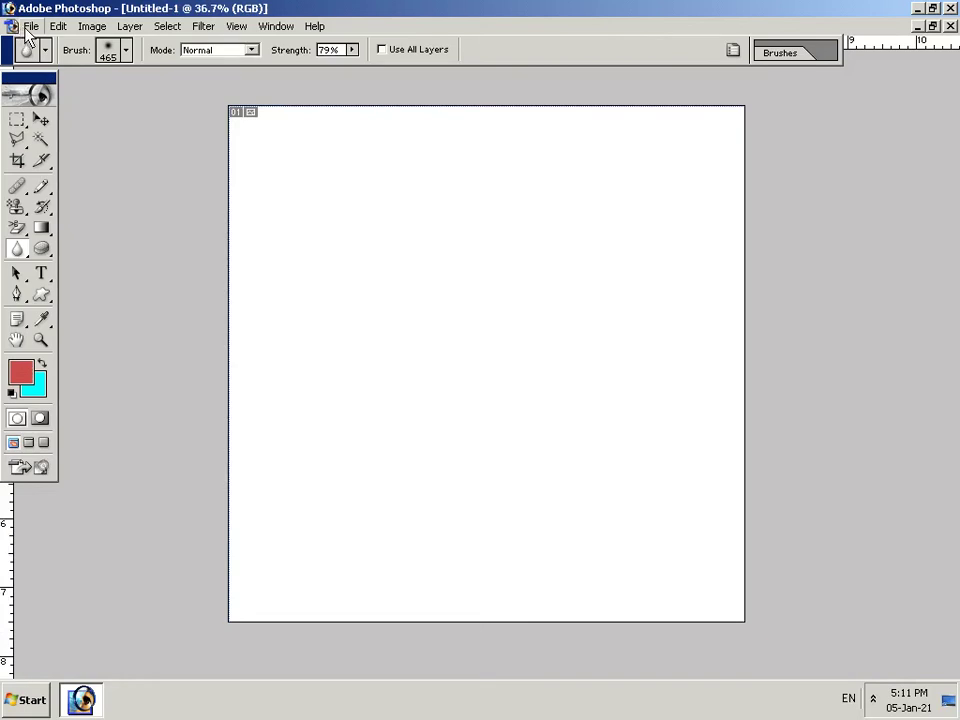
pyautogui.click(30, 27)
pyautogui.click(46, 43)
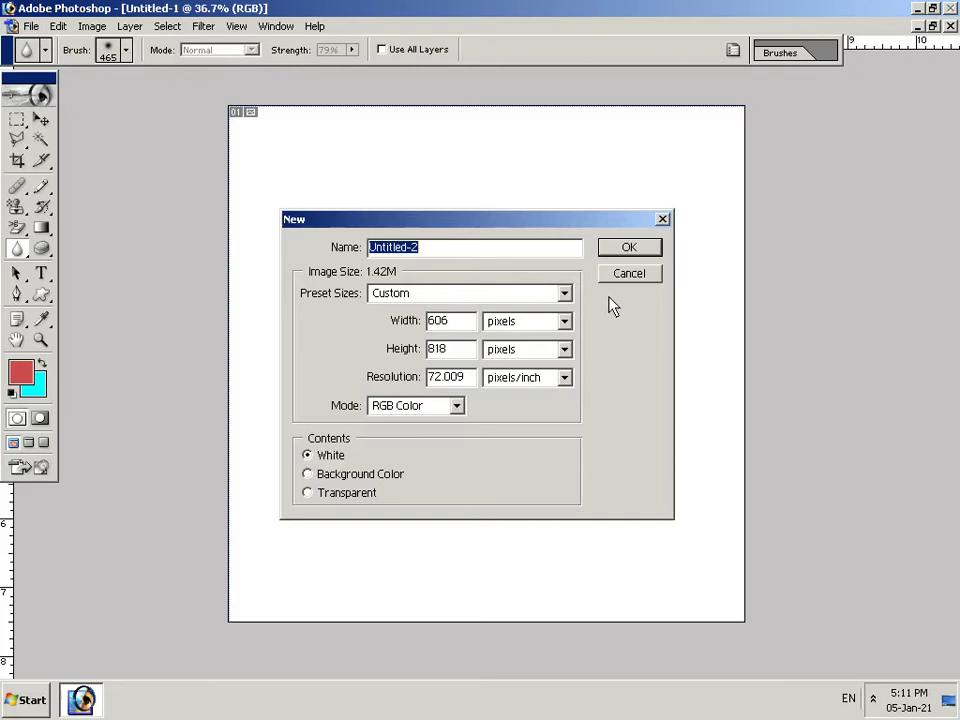
pyautogui.click(629, 248)
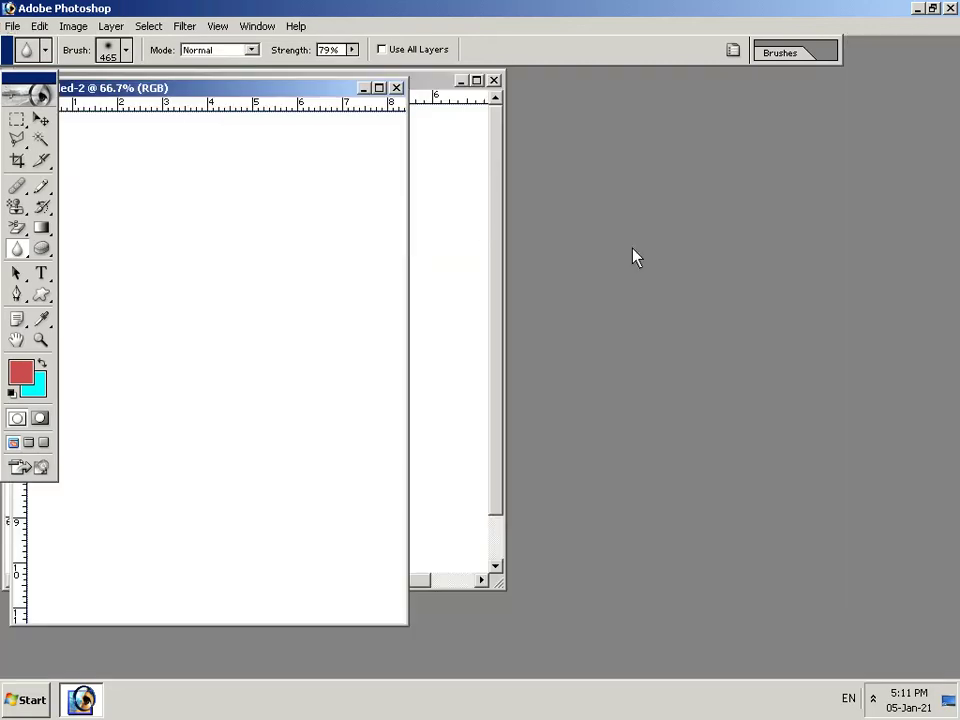
pyautogui.click(396, 88)
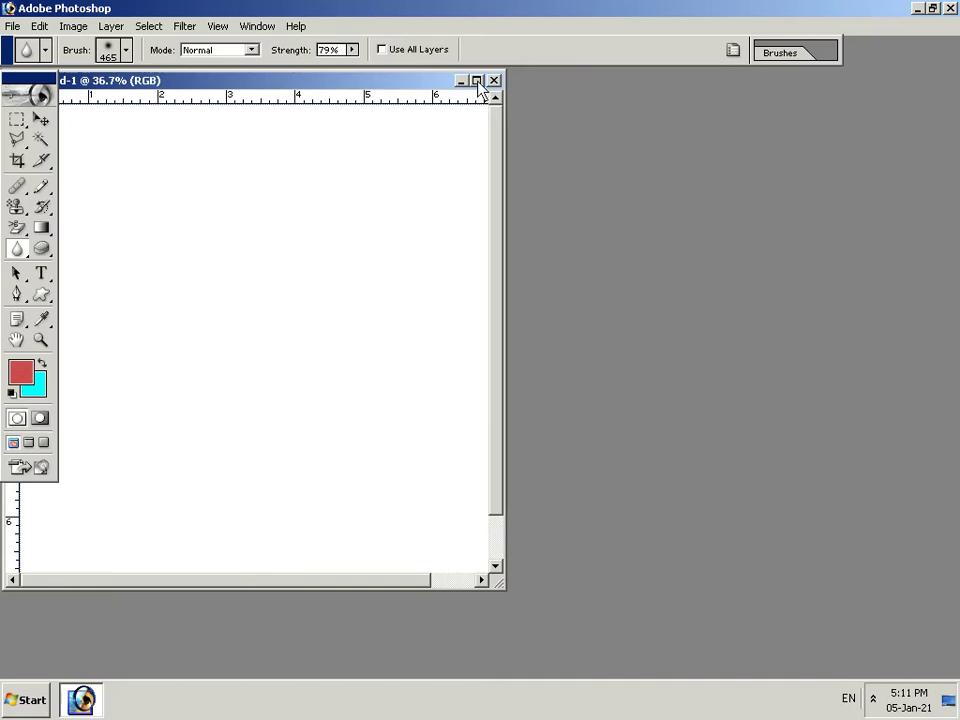
pyautogui.click(477, 81)
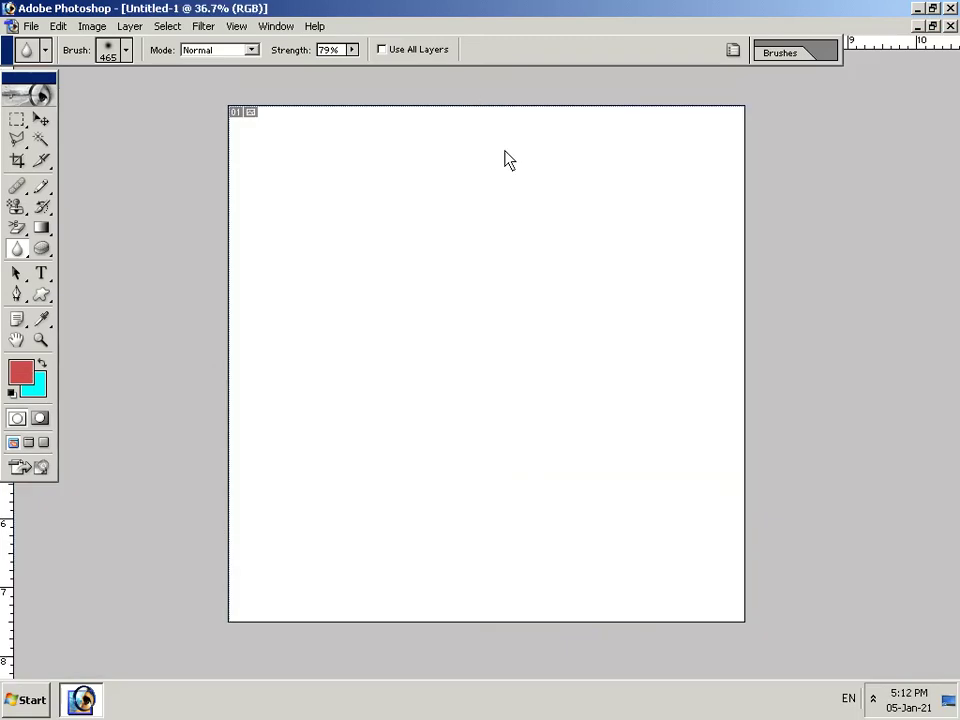
# - Open the JPG portrait of the young man in a light blue shirt from drive D:
pyautogui.hotkey('ctrl', 'o')
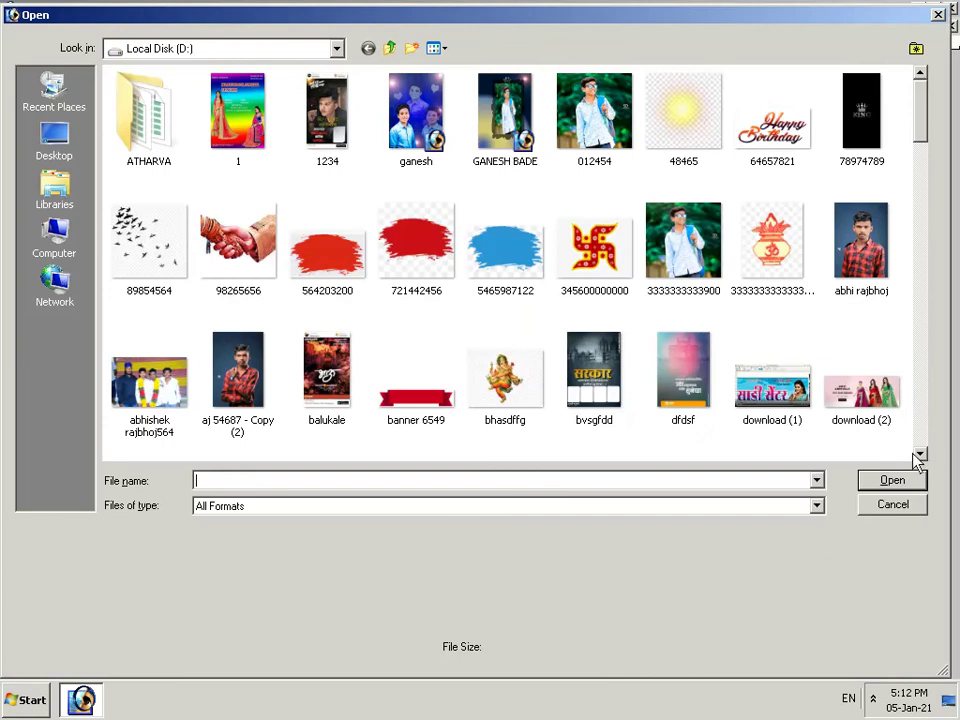
pyautogui.moveTo(918, 455); pyautogui.dragTo(918, 455)
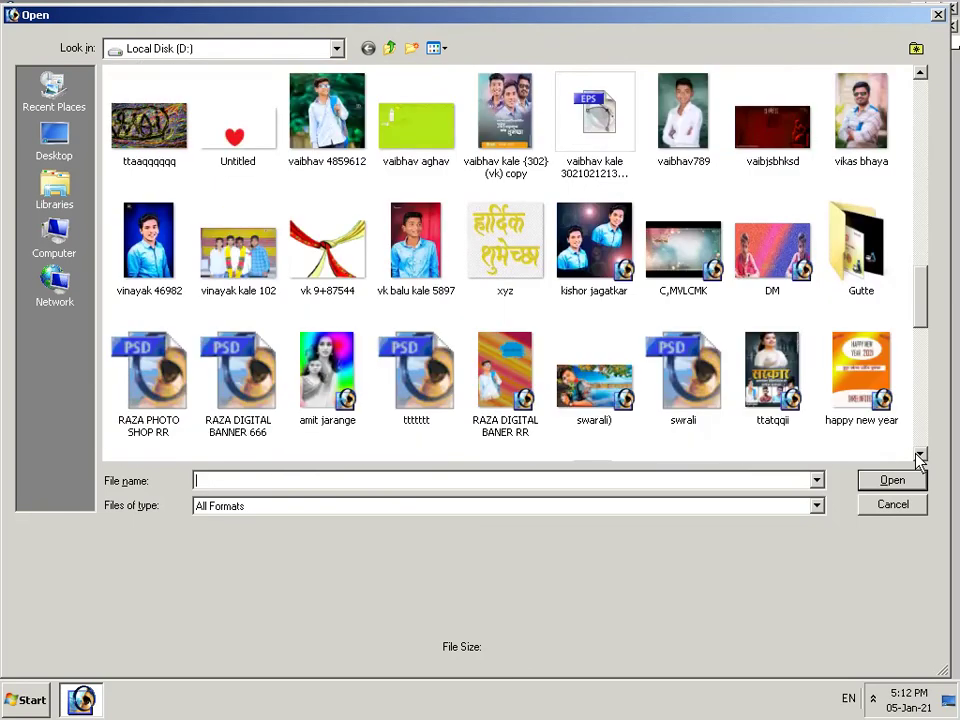
pyautogui.click(155, 252)
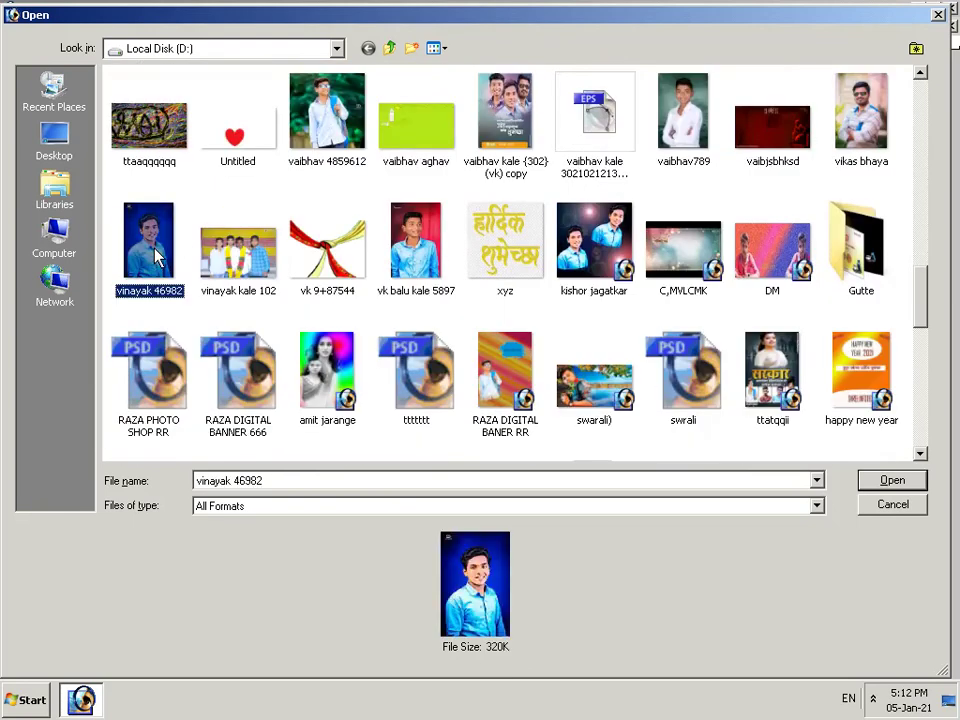
pyautogui.click(880, 484)
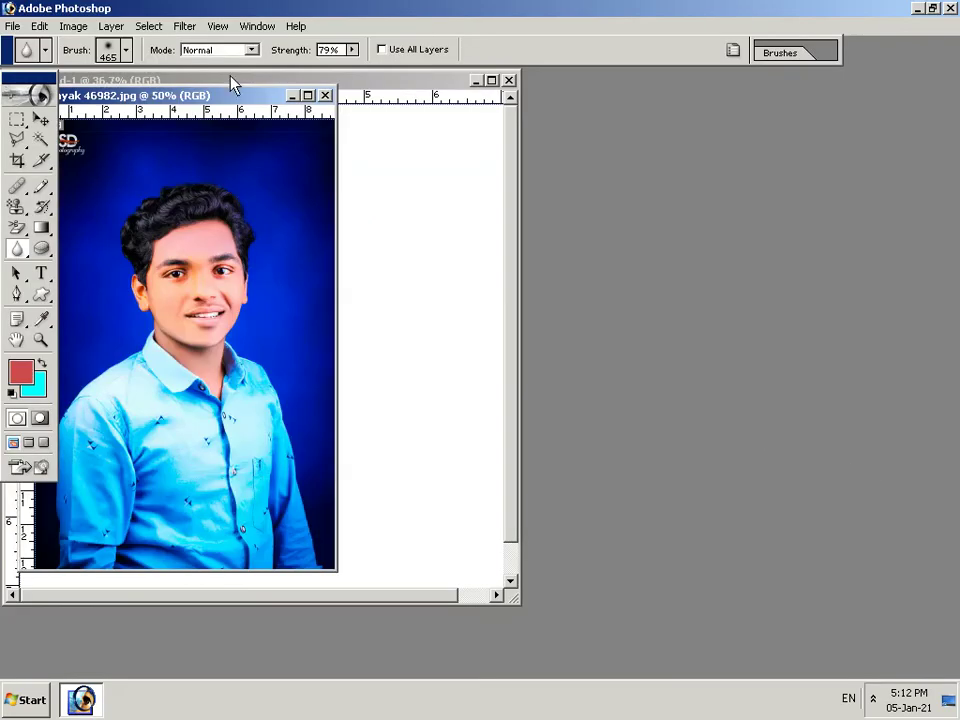
# - Maximize the photo and start a Pen path in Paths mode across the top-right of the hair
pyautogui.click(307, 95)
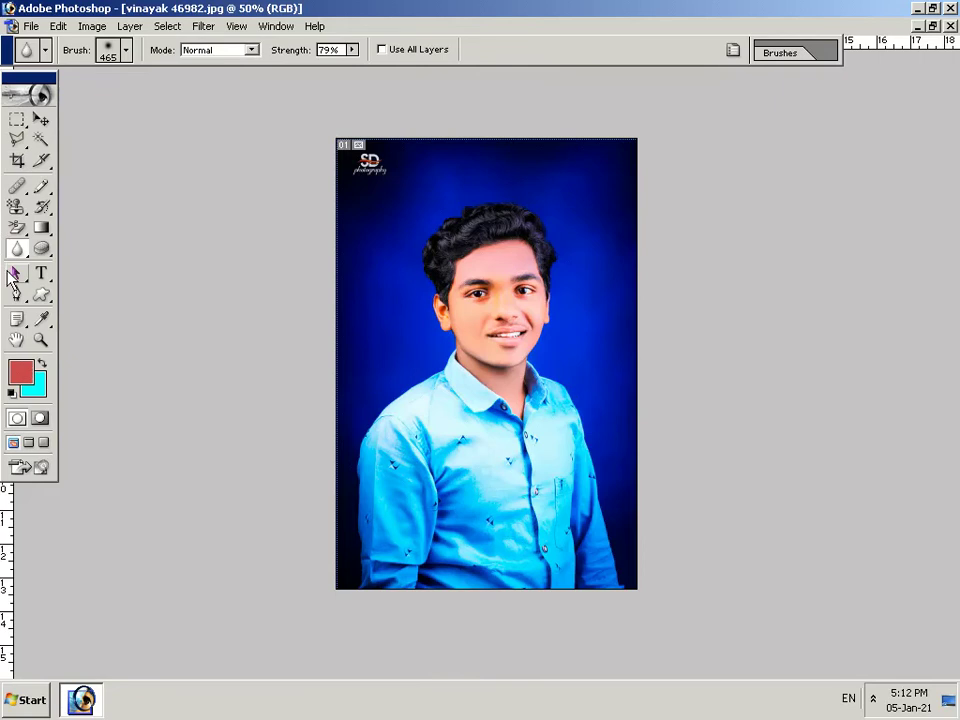
pyautogui.press('p')
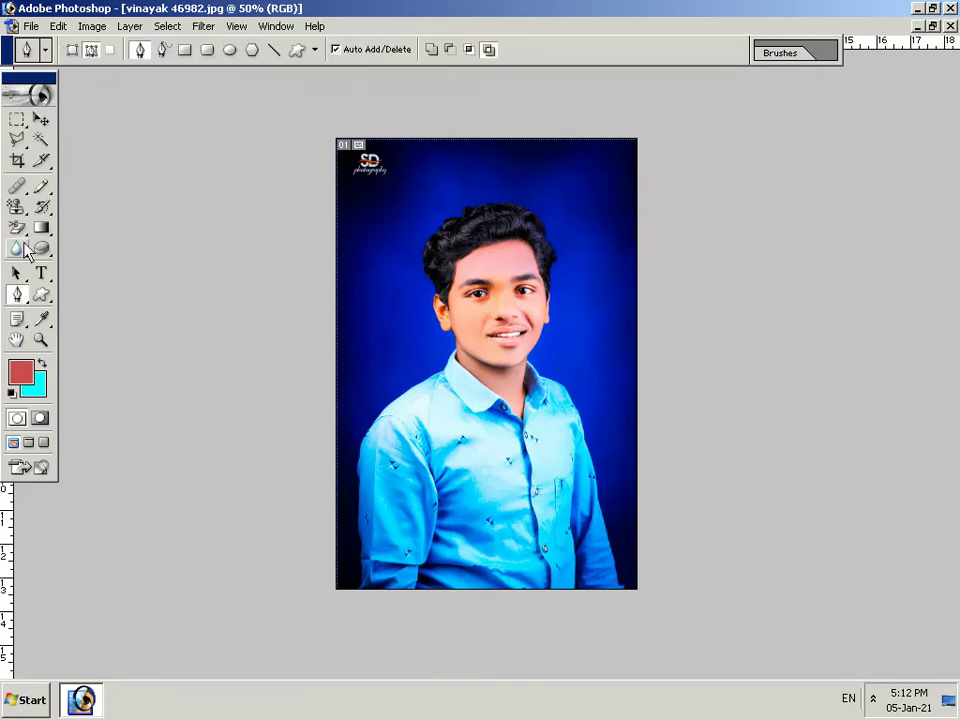
pyautogui.click(90, 51)
pyautogui.click(484, 50)
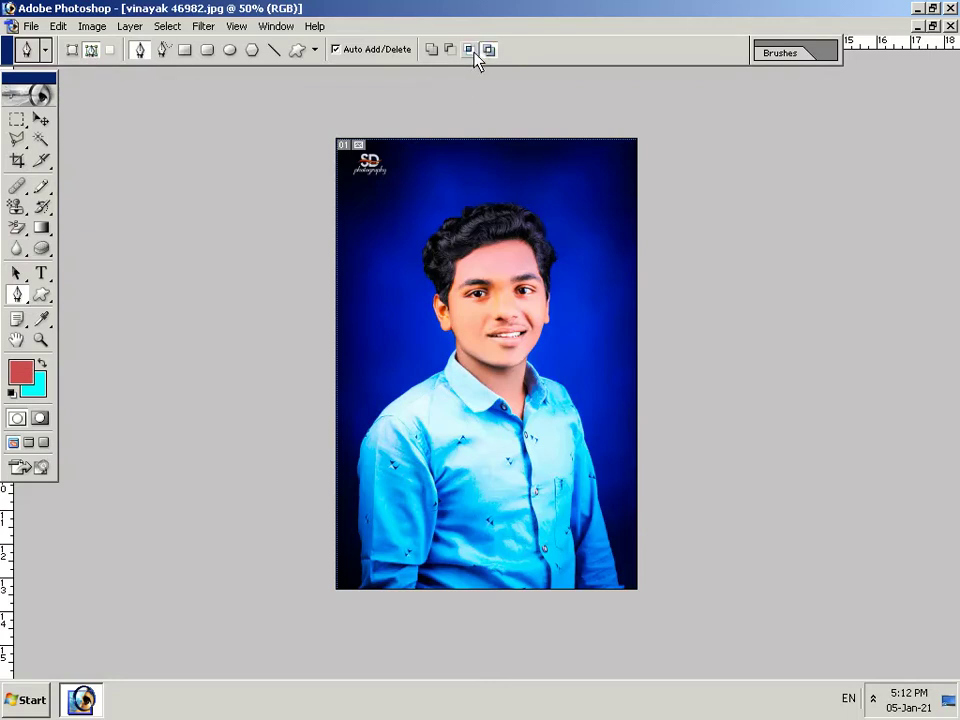
pyautogui.click(536, 213)
# - Extend the Pen path down the right face, neck, shoulder and shirt to the bottom left
pyautogui.click(552, 317)
pyautogui.click(541, 329)
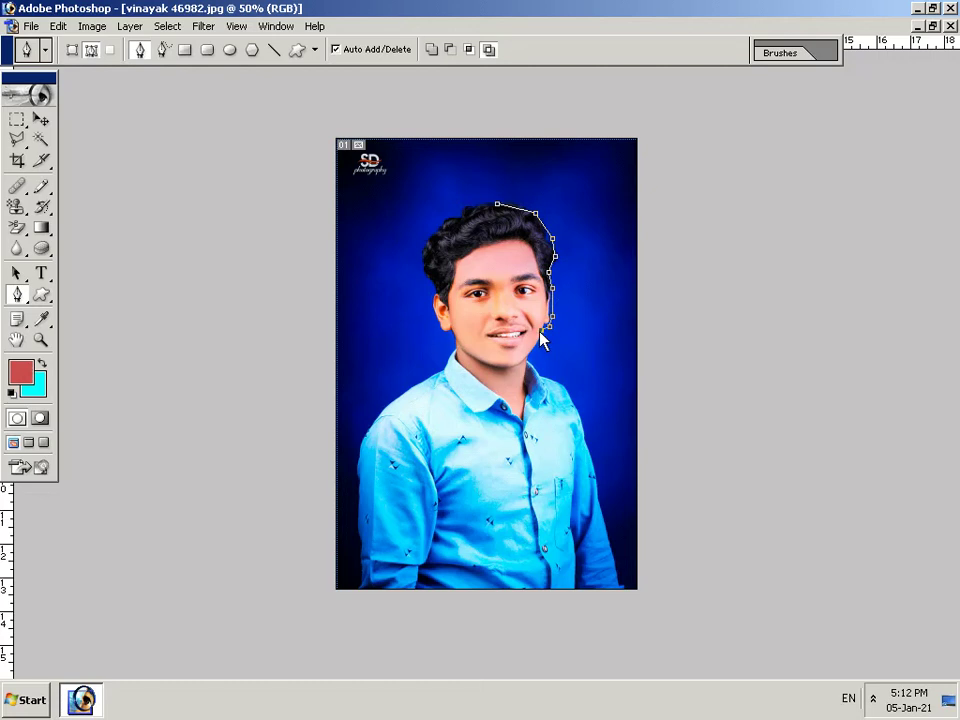
pyautogui.moveTo(536, 355); pyautogui.dragTo(538, 364)
pyautogui.click(541, 373)
pyautogui.click(561, 383)
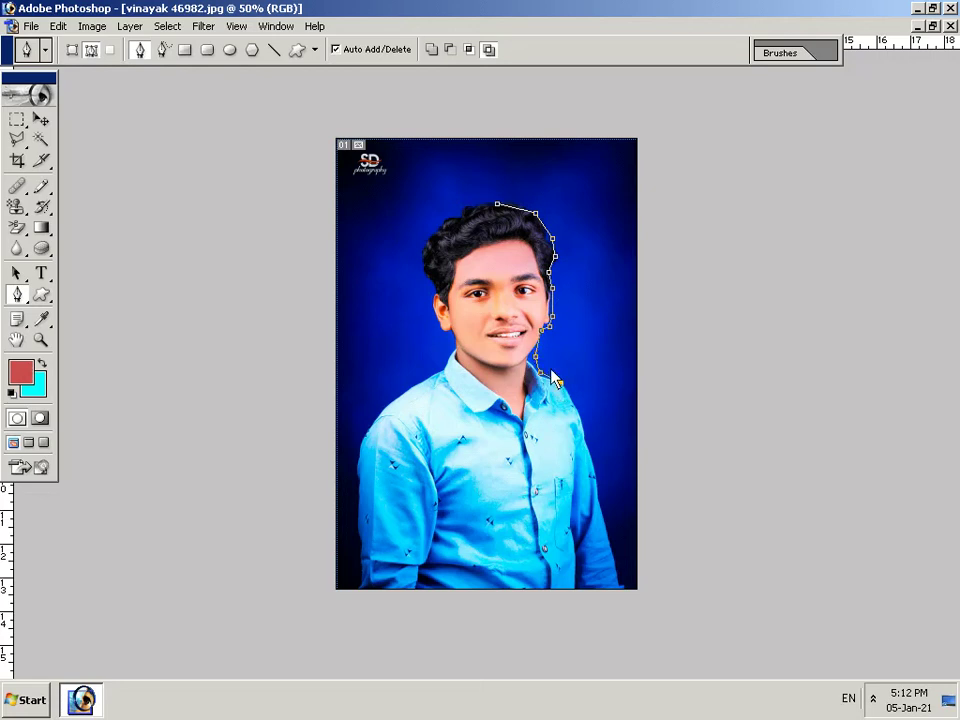
pyautogui.click(587, 436)
pyautogui.click(625, 587)
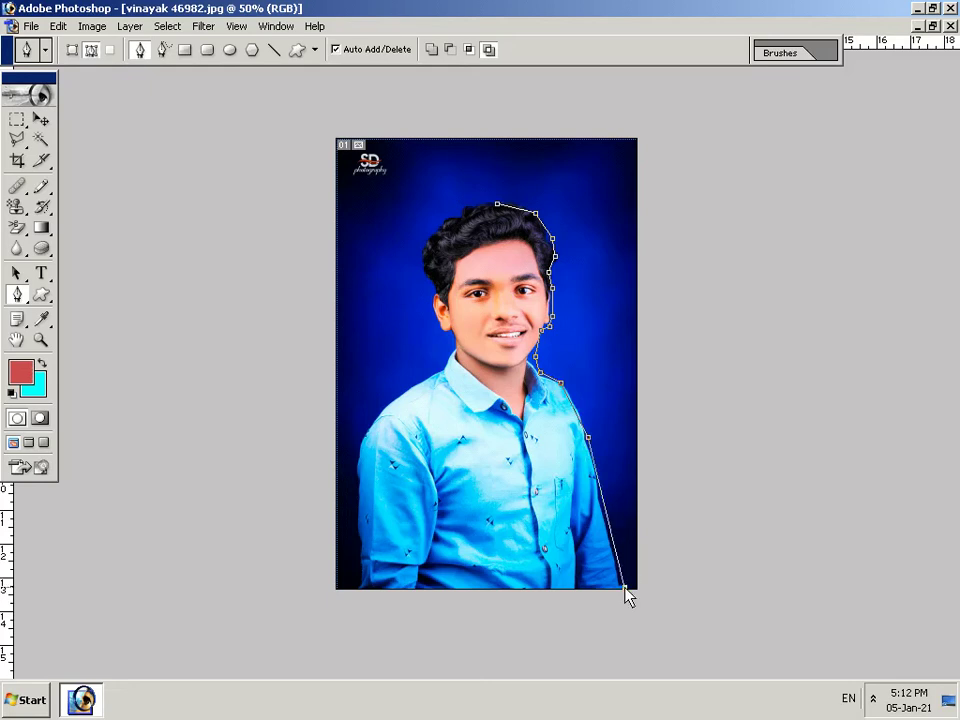
pyautogui.click(357, 587)
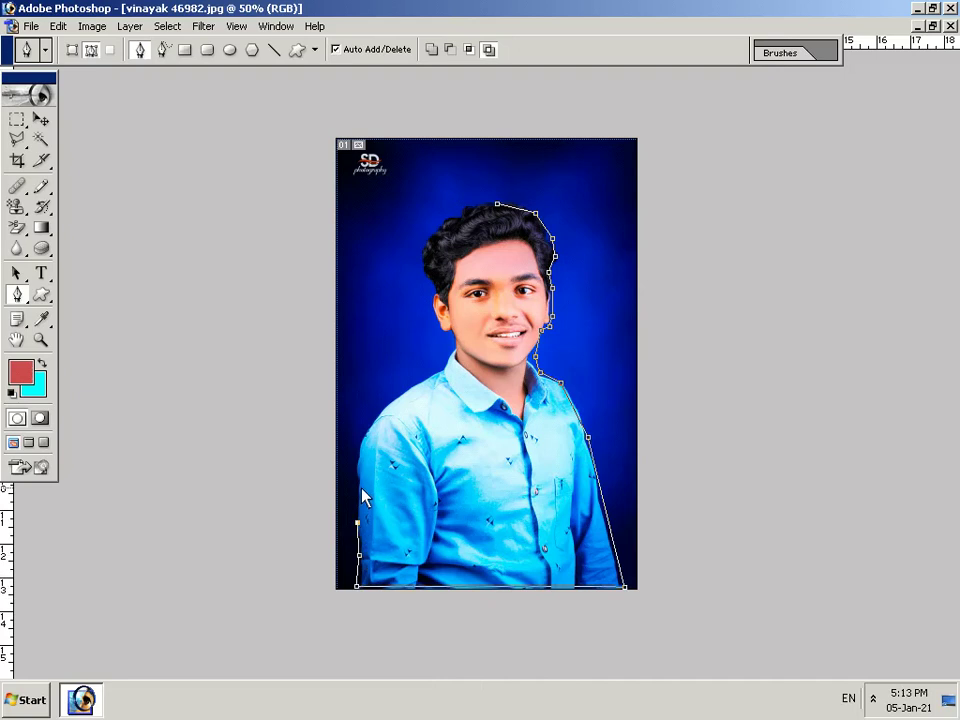
# - Continue the path up the left sleeve, left shoulder and side of the neck
pyautogui.click(359, 448)
pyautogui.click(357, 464)
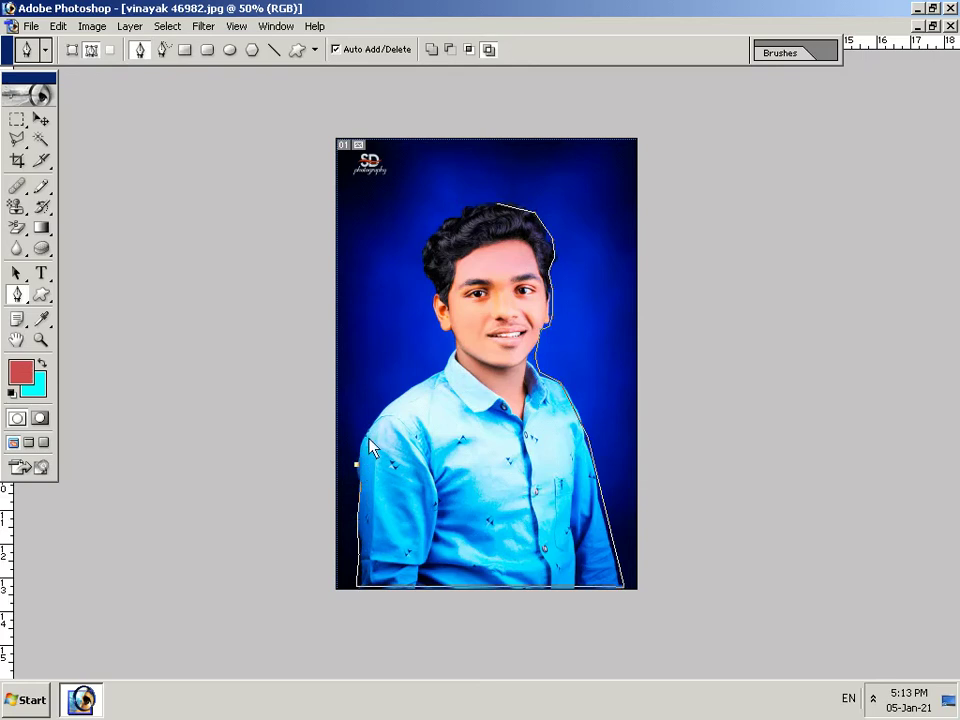
pyautogui.click(371, 432)
pyautogui.click(383, 403)
pyautogui.click(411, 390)
pyautogui.click(433, 371)
pyautogui.click(446, 362)
pyautogui.click(453, 348)
# - Trace around the left ear and hair, close the path, and load it as a selection
pyautogui.click(441, 335)
pyautogui.click(427, 305)
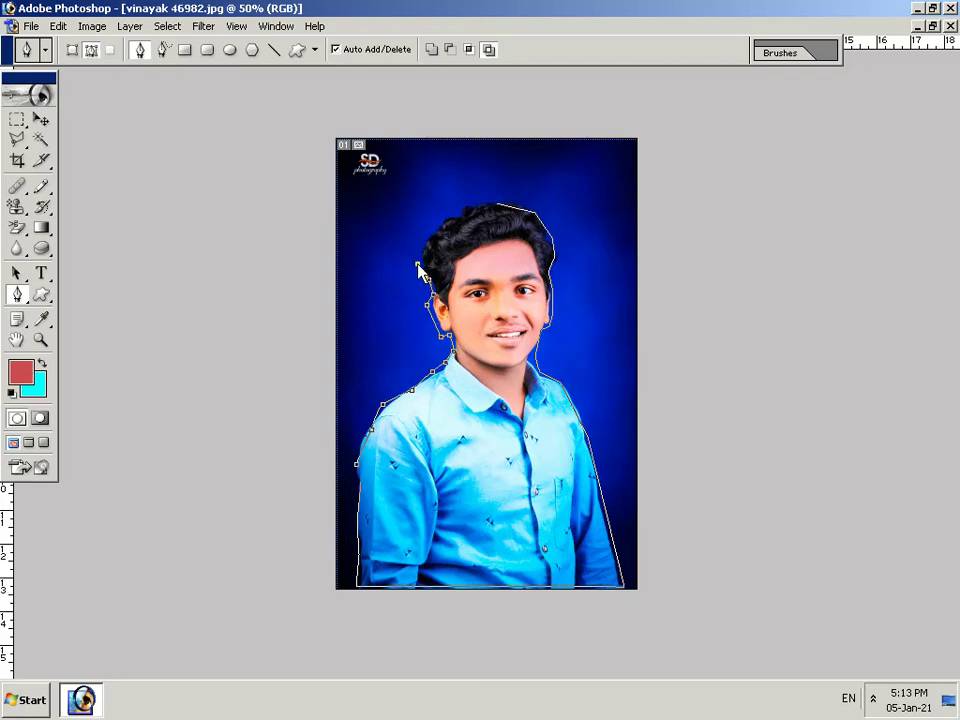
pyautogui.click(420, 263)
pyautogui.click(419, 240)
pyautogui.click(430, 229)
pyautogui.click(442, 218)
pyautogui.click(454, 212)
pyautogui.click(497, 208)
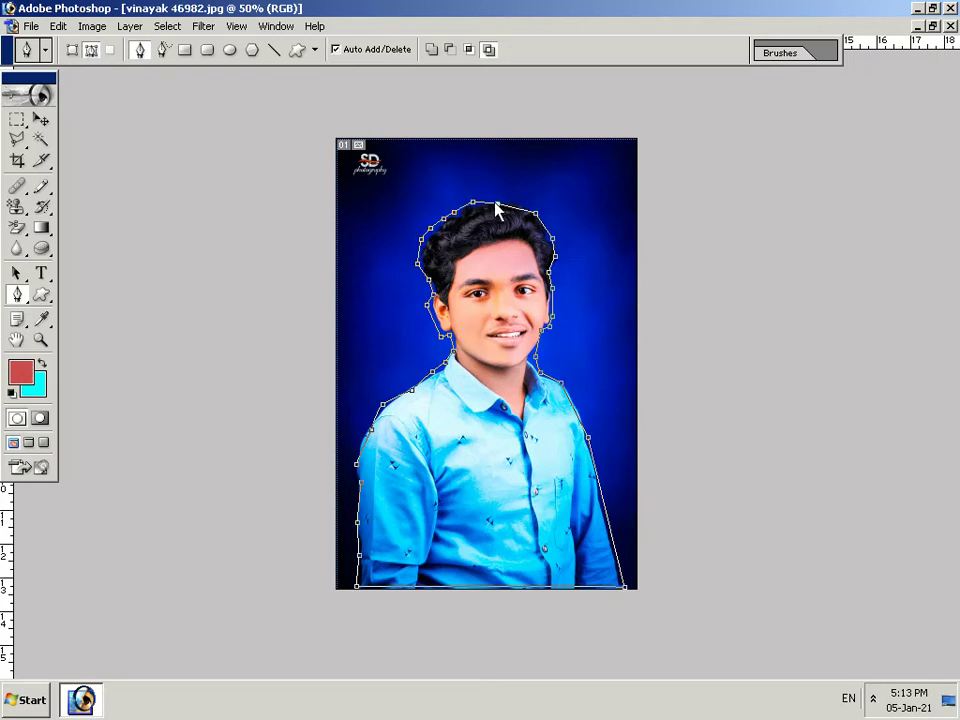
pyautogui.hotkey('ctrl', 'Return')
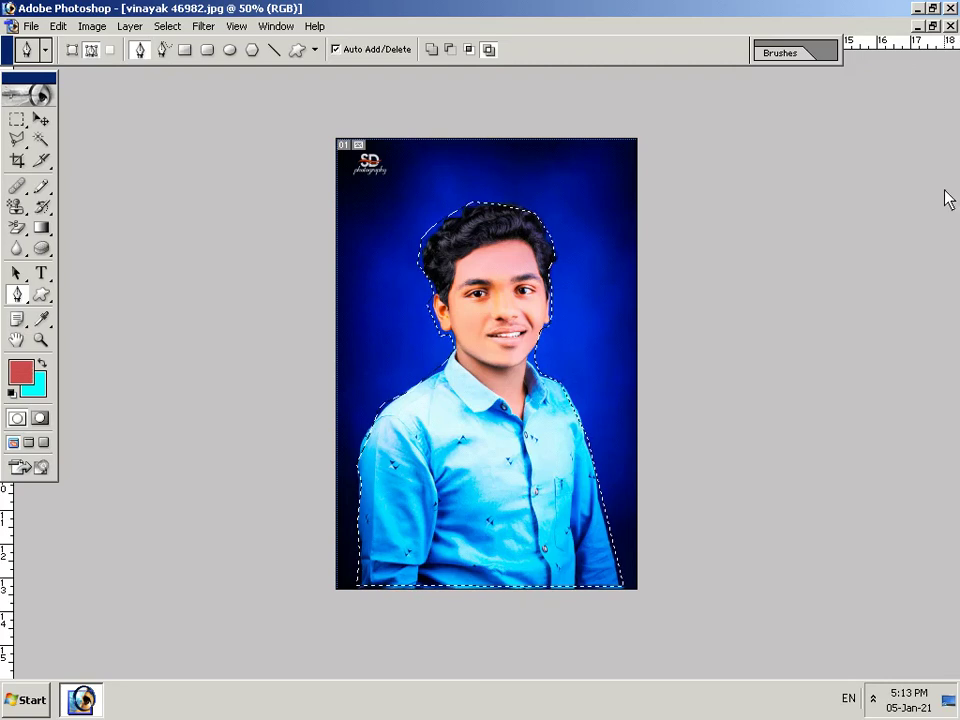
# - Float the photo window off to the right and maximize the blank Untitled-1 canvas
pyautogui.click(932, 26)
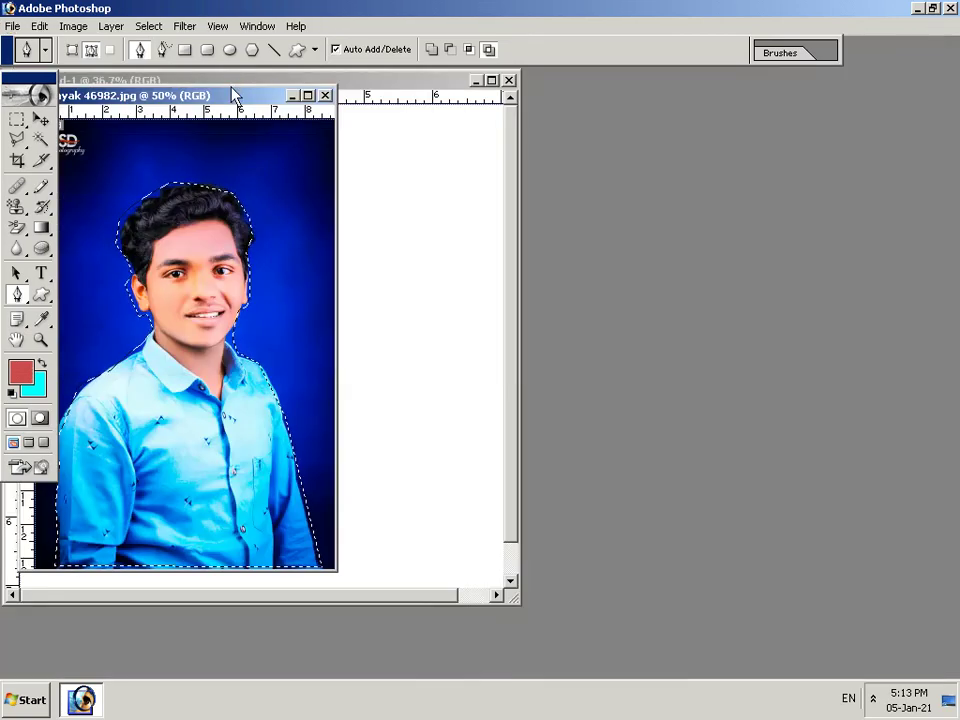
pyautogui.moveTo(229, 94)
pyautogui.mouseDown()
pyautogui.moveTo(928, 188)
pyautogui.moveTo(812, 112)
pyautogui.mouseUp()
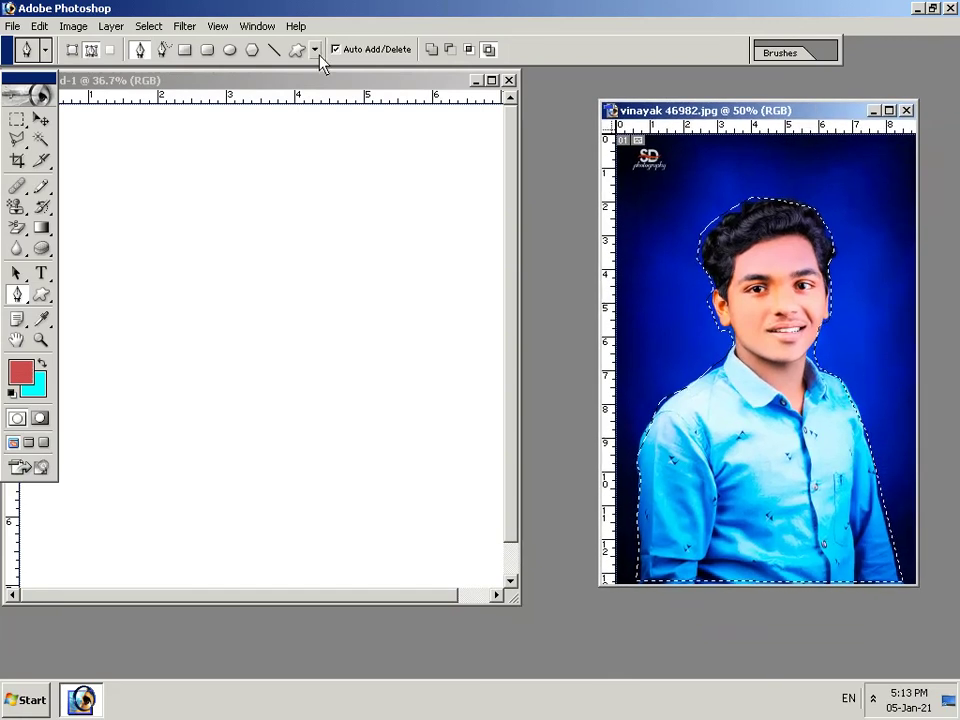
pyautogui.click(491, 80)
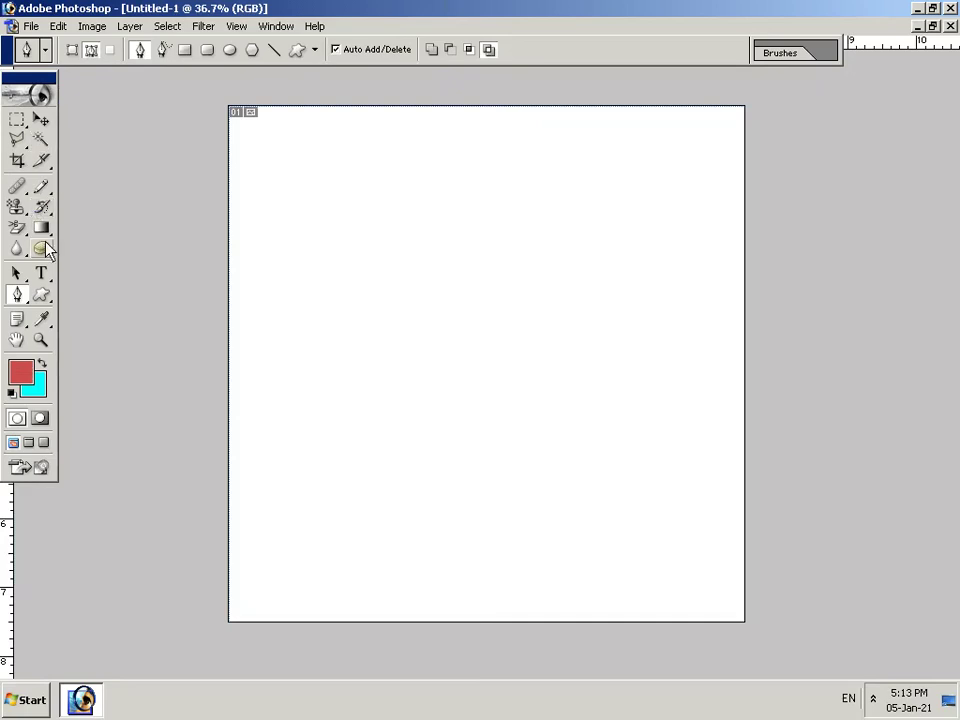
# - Fill Untitled-1 with a deep blue radial gradient and paste the cut-out man as Layer 1
pyautogui.click(44, 236)
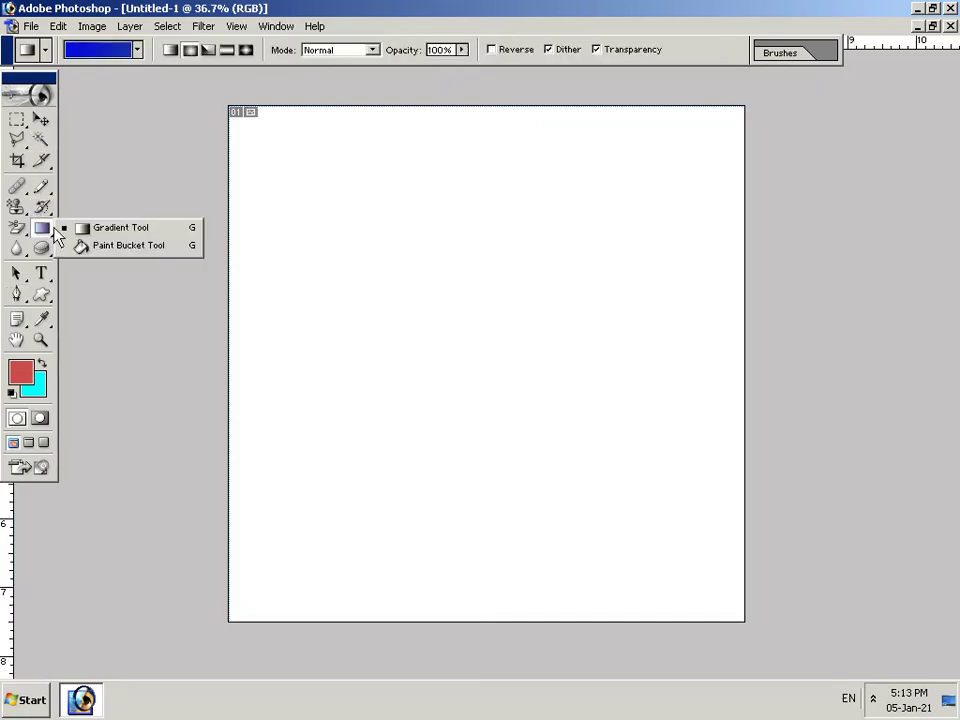
pyautogui.click(105, 55)
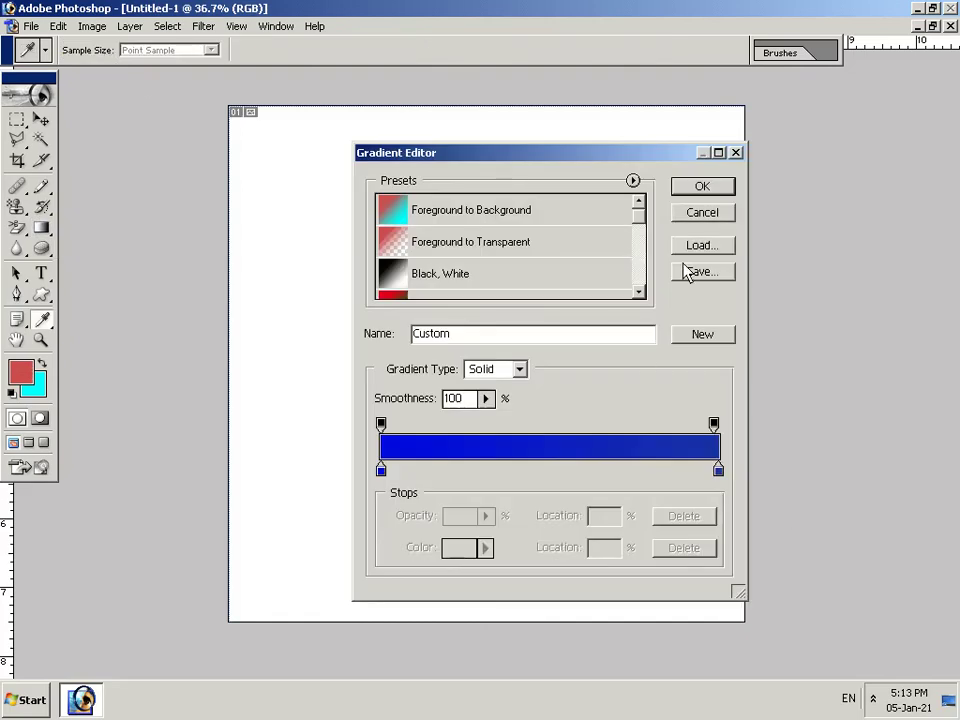
pyautogui.click(704, 187)
pyautogui.moveTo(432, 290)
pyautogui.mouseDown()
pyautogui.moveTo(580, 415)
pyautogui.moveTo(758, 631)
pyautogui.mouseUp()
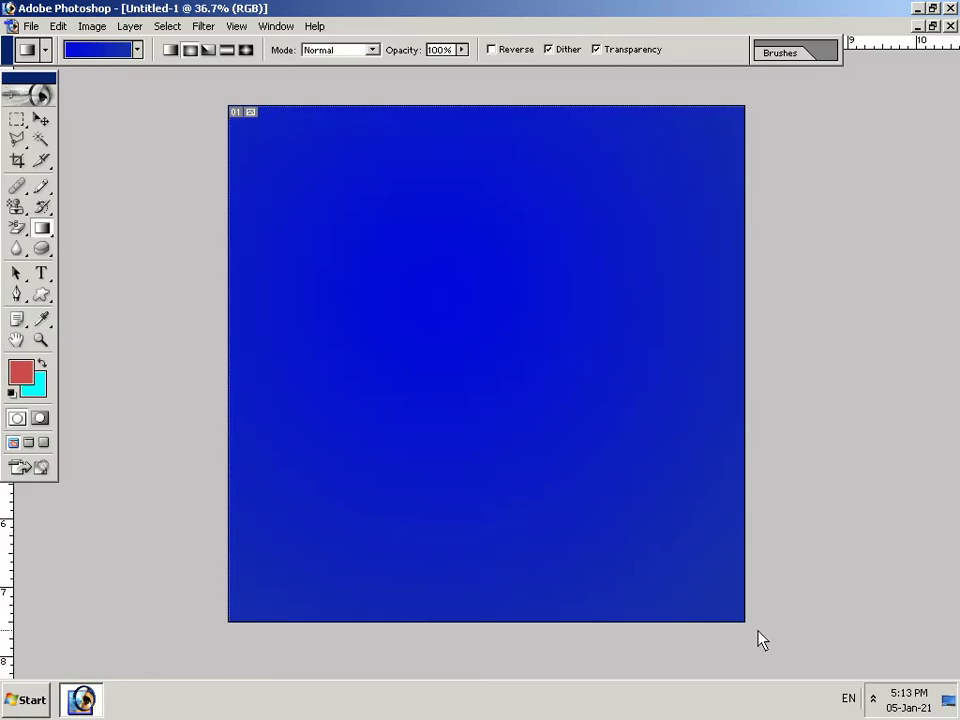
pyautogui.moveTo(495, 348); pyautogui.dragTo(600, 531)
pyautogui.moveTo(497, 420); pyautogui.dragTo(726, 643)
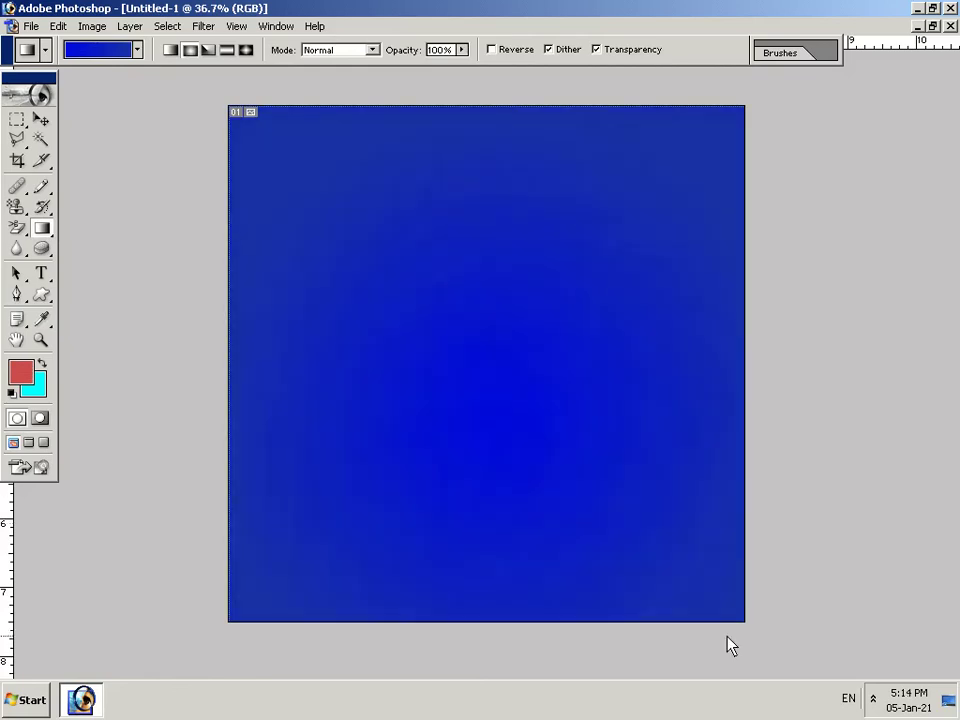
pyautogui.moveTo(708, 587)
pyautogui.mouseDown()
pyautogui.moveTo(363, 294)
pyautogui.moveTo(291, 209)
pyautogui.mouseUp()
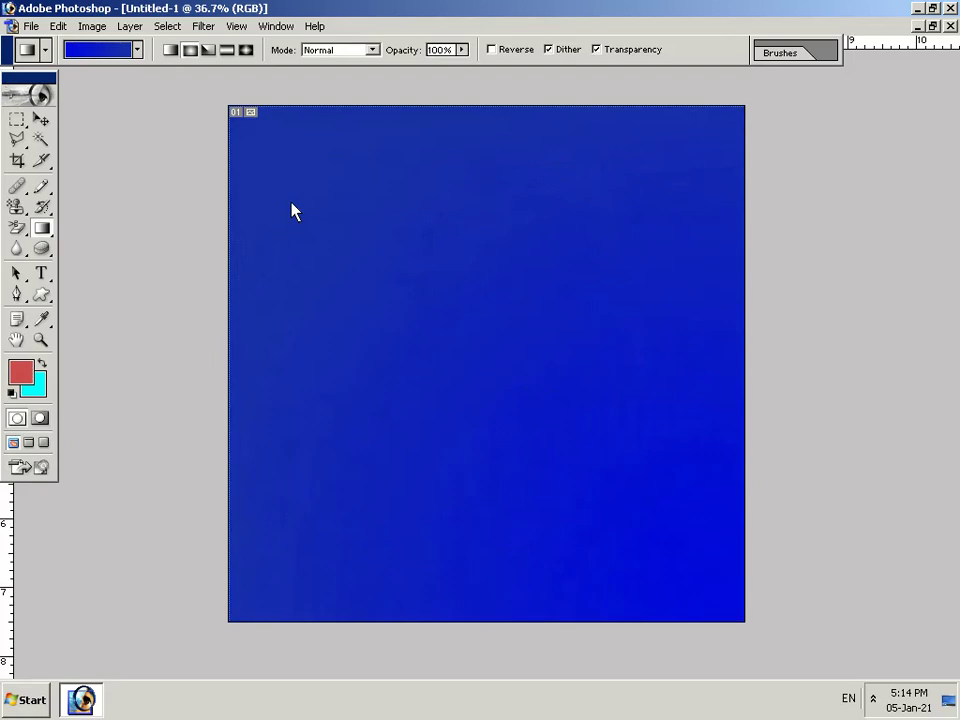
pyautogui.moveTo(352, 240); pyautogui.dragTo(729, 621)
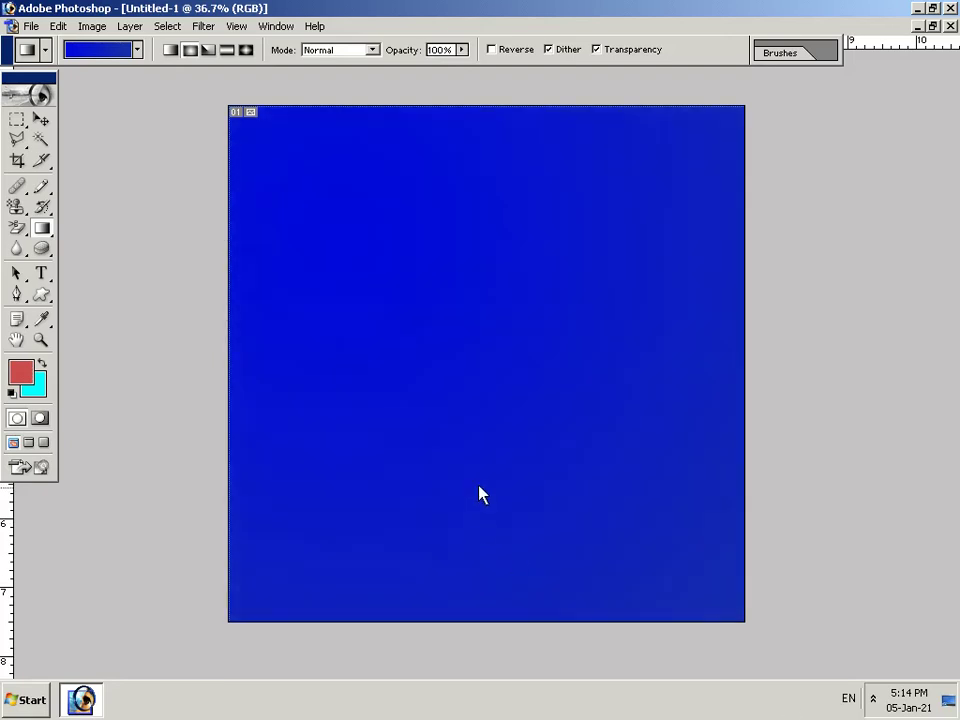
pyautogui.hotkey('ctrl', 'v')
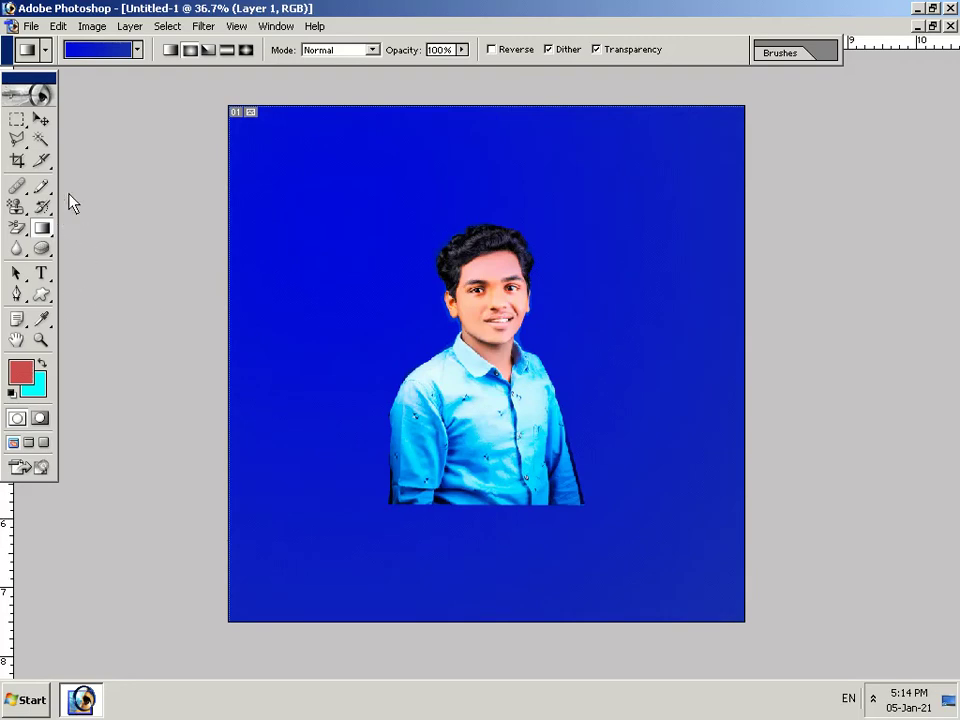
# - Move the portrait to the bottom-left, enlarge it slightly, and duplicate it as Layer 1 copy
pyautogui.click(41, 119)
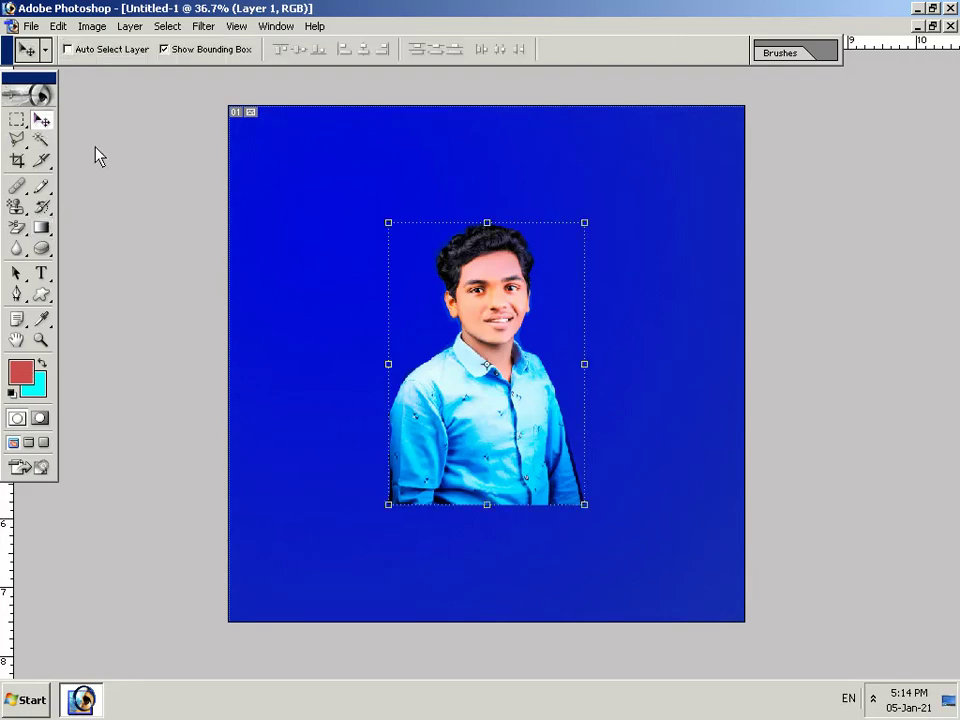
pyautogui.moveTo(506, 372); pyautogui.dragTo(342, 494)
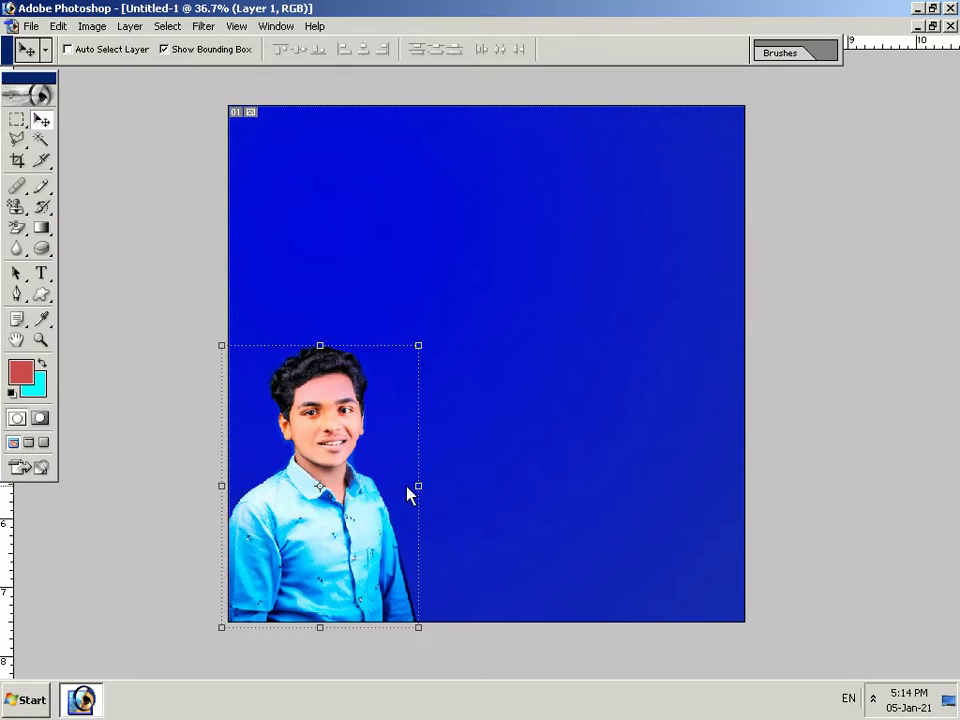
pyautogui.moveTo(420, 493); pyautogui.dragTo(424, 490)
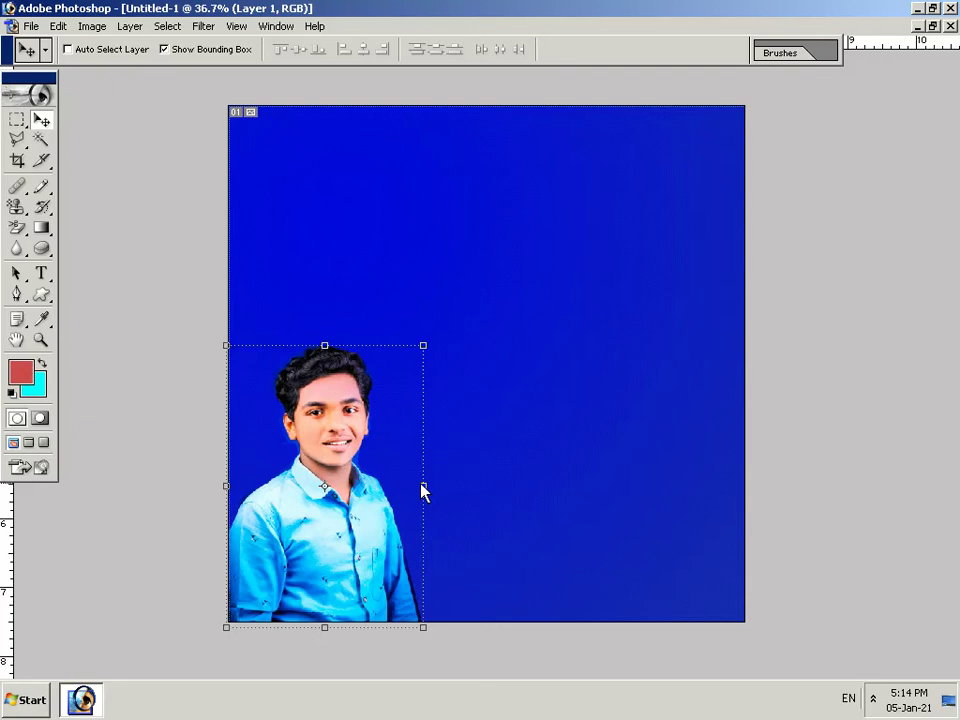
pyautogui.moveTo(424, 490); pyautogui.dragTo(458, 494)
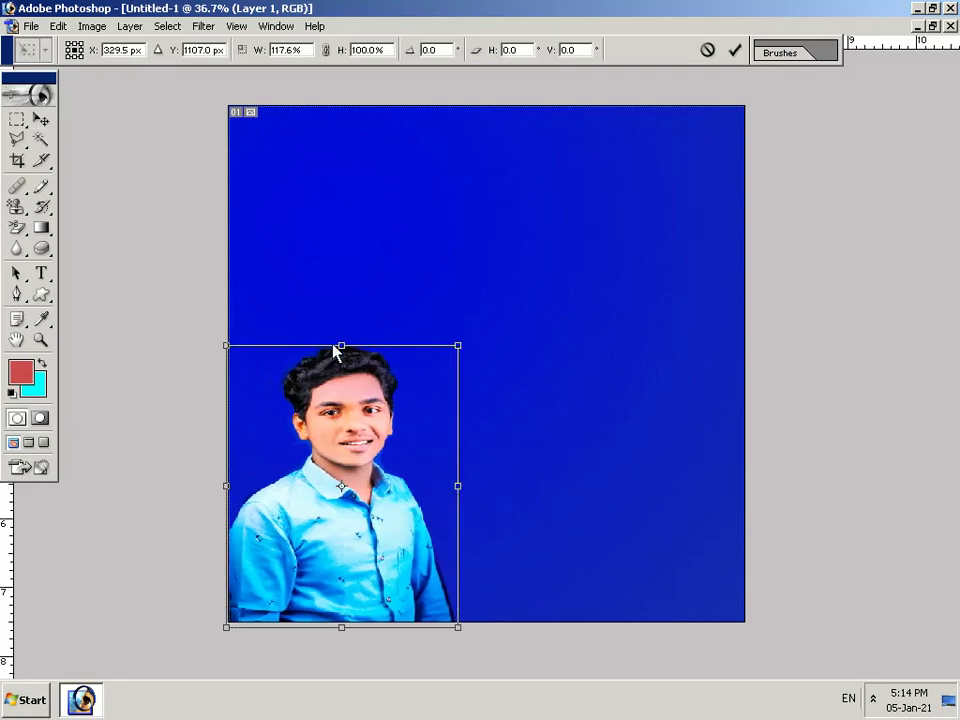
pyautogui.moveTo(339, 352); pyautogui.dragTo(349, 333)
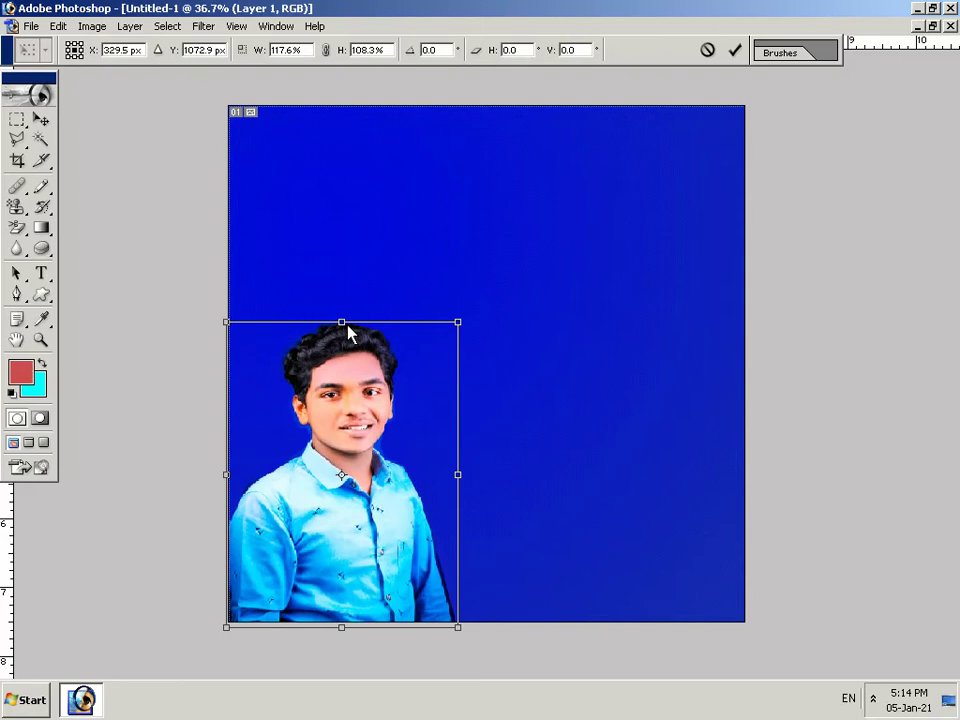
pyautogui.moveTo(463, 483); pyautogui.dragTo(456, 486)
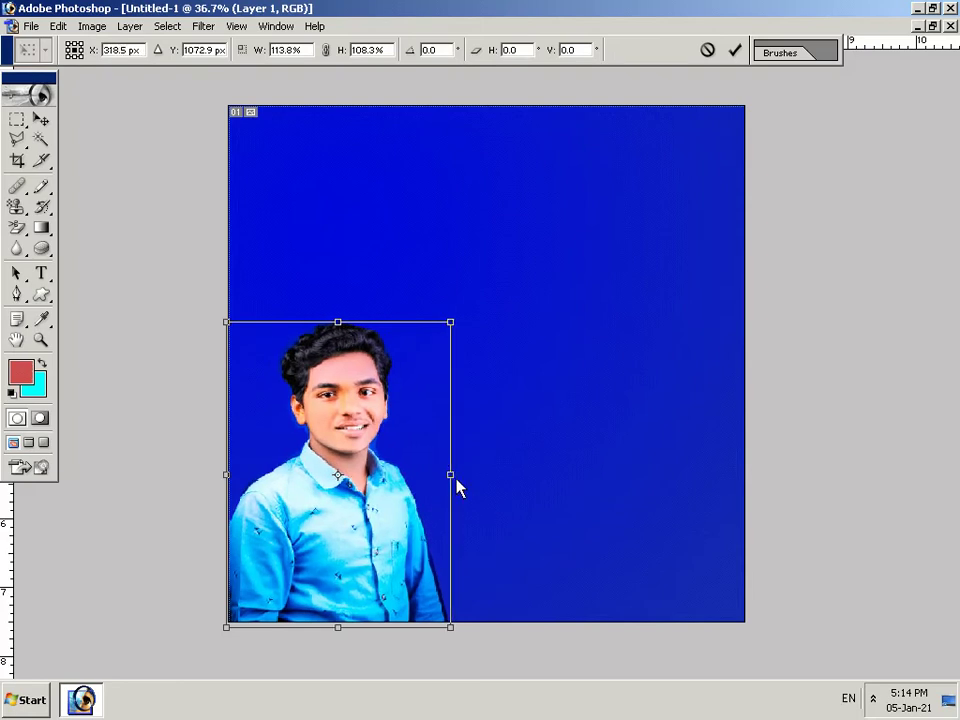
pyautogui.press('Return')
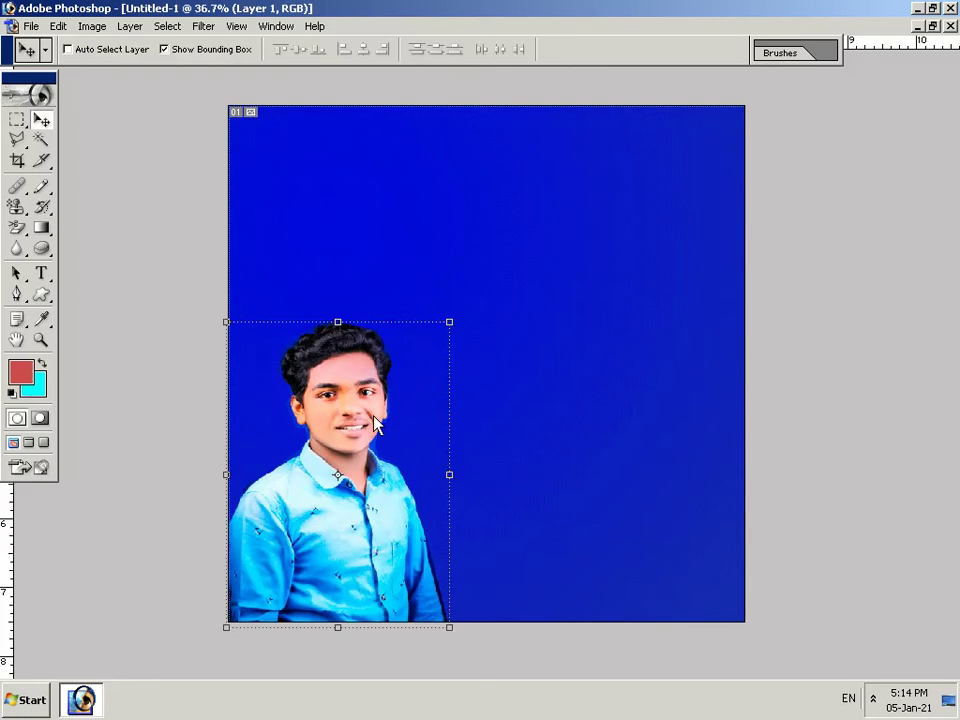
pyautogui.hotkey('ctrl', 'j')
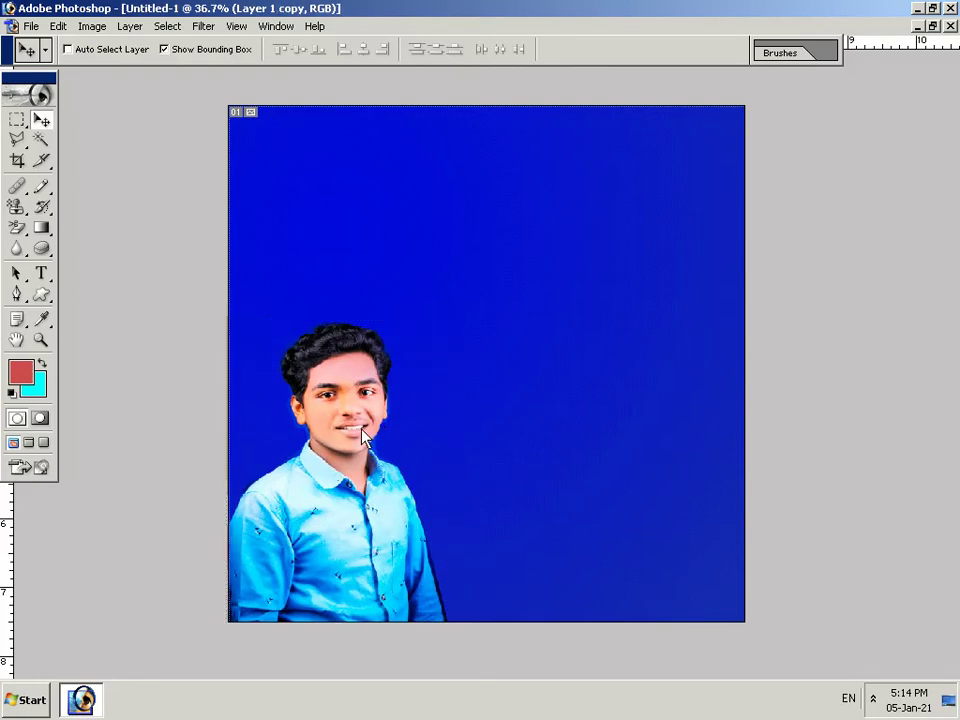
# - Flip Layer 1 copy horizontally, scale it slightly down at the bottom-right, and deselect
pyautogui.moveTo(375, 425); pyautogui.dragTo(620, 316)
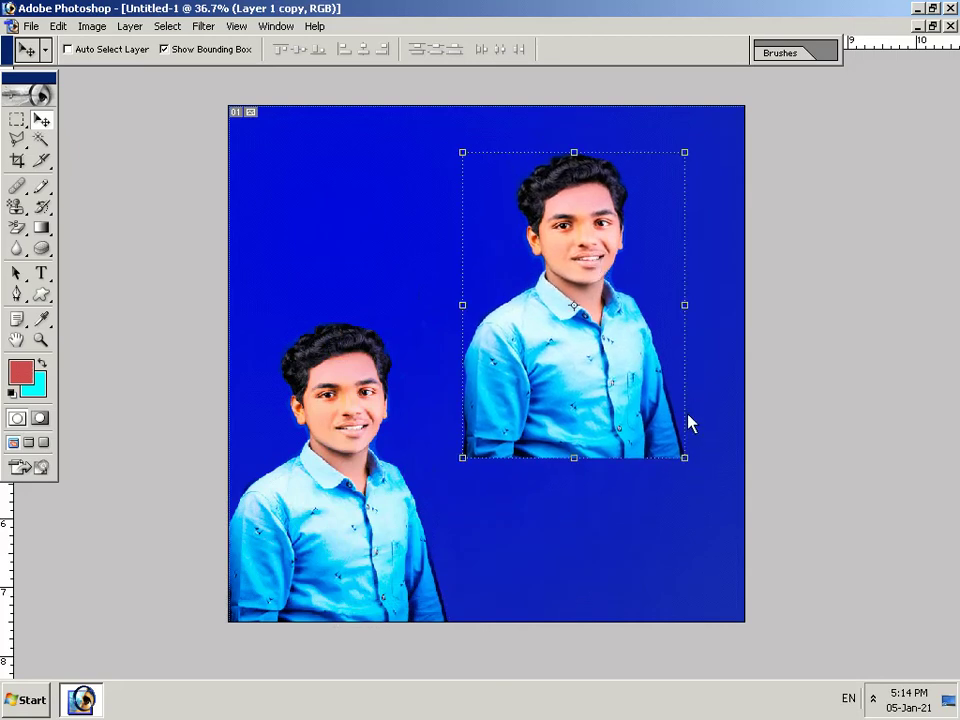
pyautogui.moveTo(690, 315)
pyautogui.mouseDown()
pyautogui.moveTo(305, 338)
pyautogui.moveTo(296, 348)
pyautogui.mouseUp()
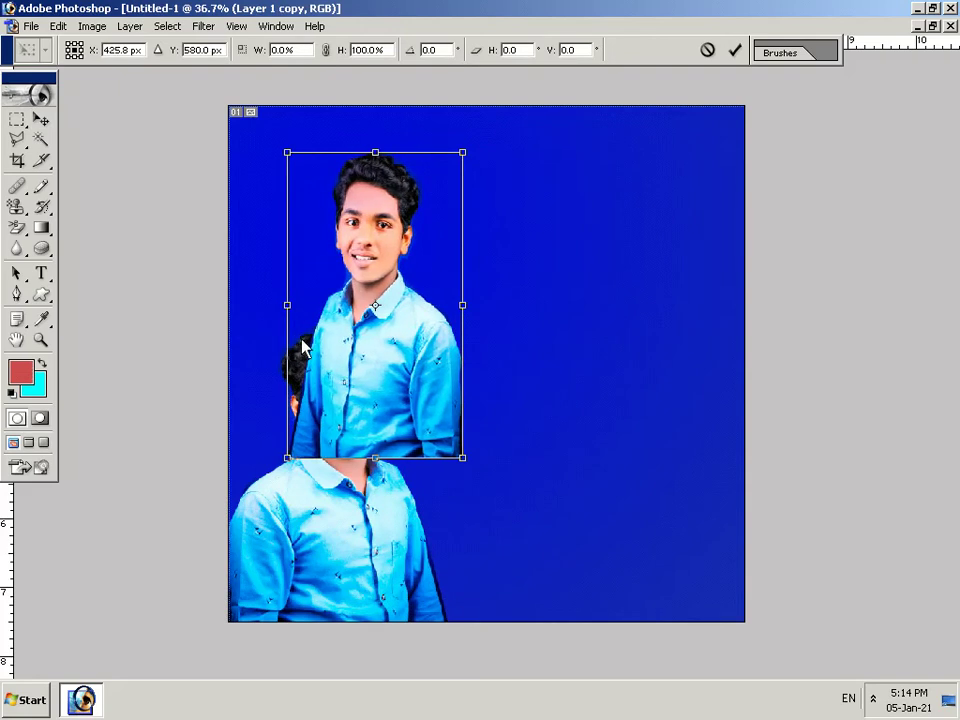
pyautogui.moveTo(390, 349)
pyautogui.mouseDown()
pyautogui.moveTo(575, 335)
pyautogui.moveTo(669, 513)
pyautogui.mouseUp()
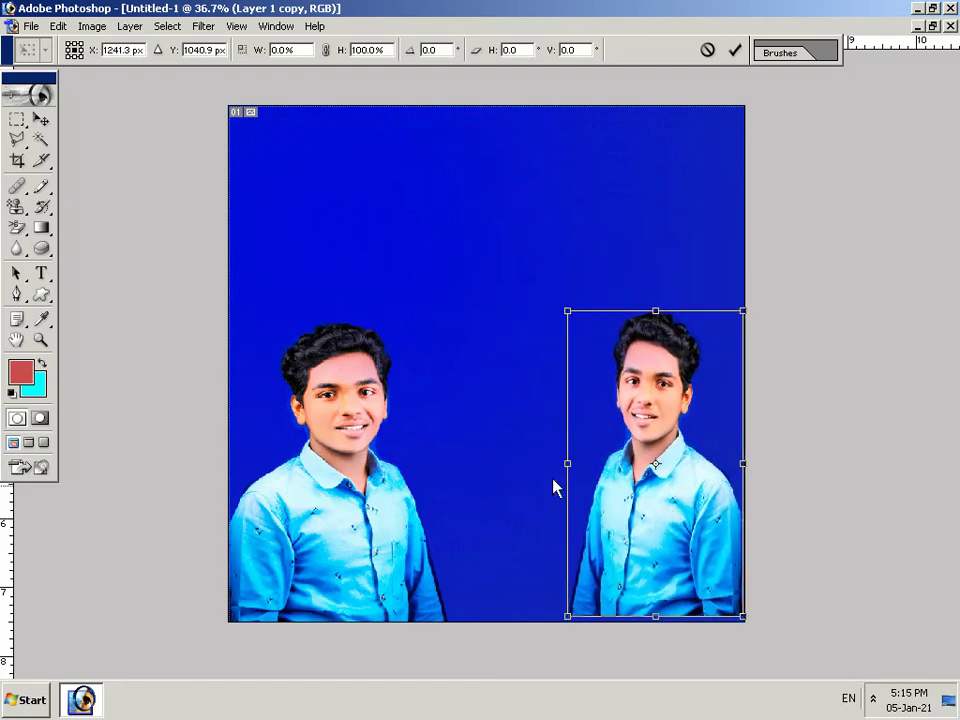
pyautogui.moveTo(572, 469); pyautogui.dragTo(508, 471)
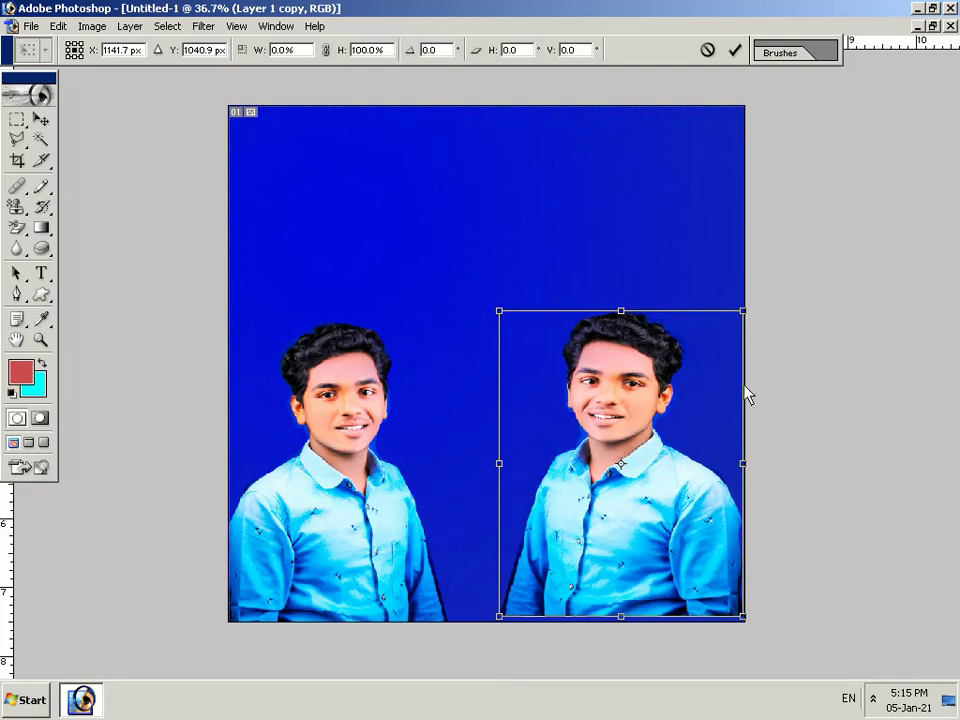
pyautogui.moveTo(747, 397); pyautogui.dragTo(743, 409)
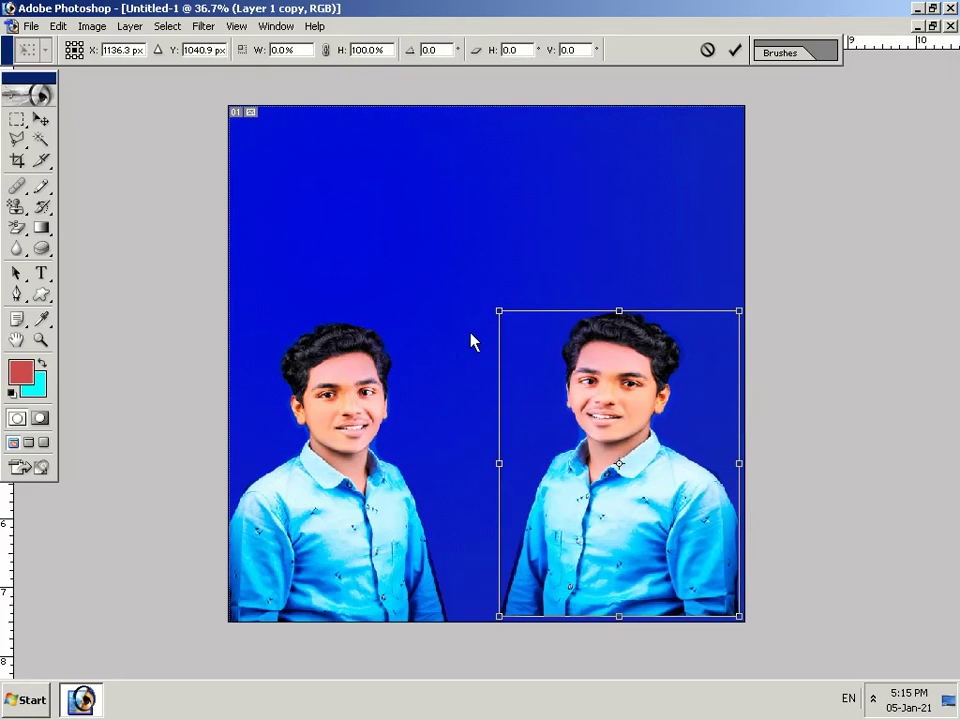
pyautogui.moveTo(499, 312)
pyautogui.mouseDown()
pyautogui.moveTo(534, 325)
pyautogui.moveTo(517, 327)
pyautogui.mouseUp()
pyautogui.press('Return')
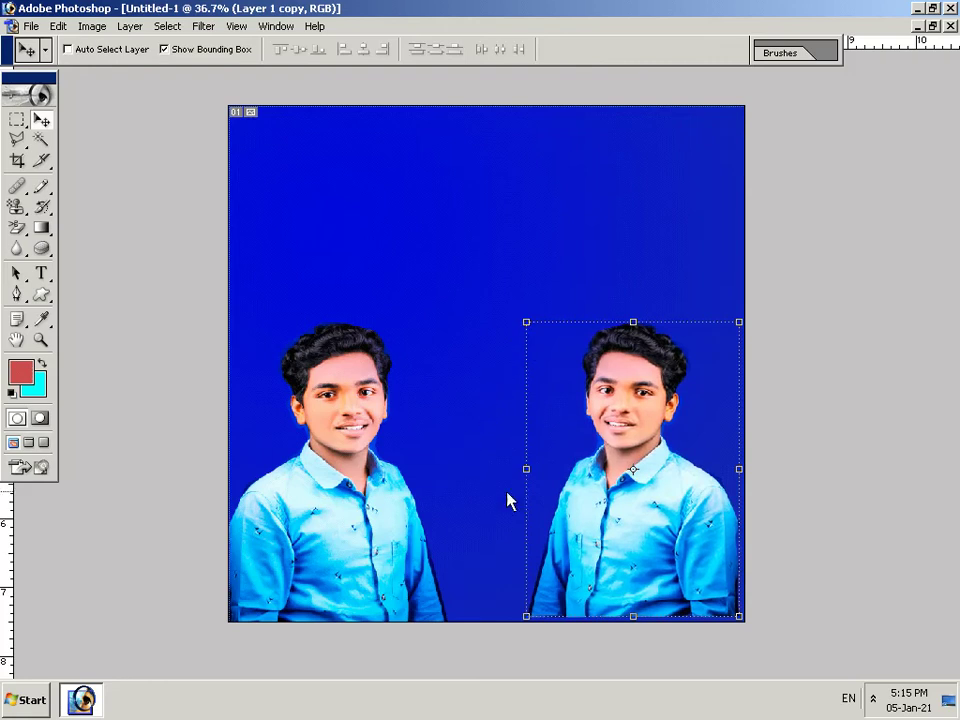
pyautogui.hotkey('ctrl', 'd')
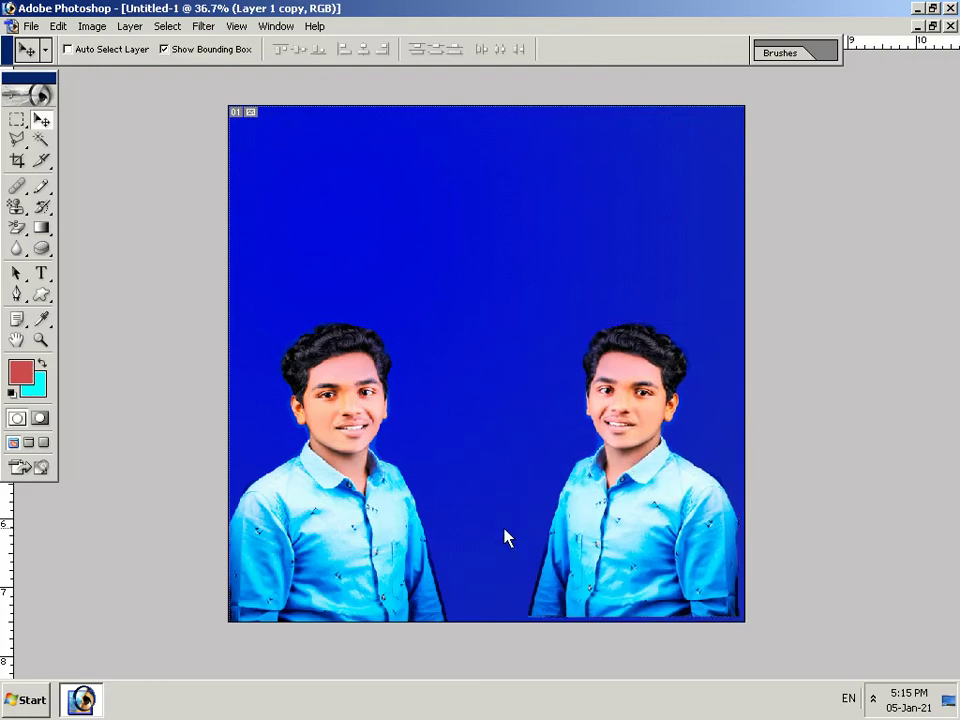
pyautogui.moveTo(506, 537); pyautogui.dragTo(510, 539)
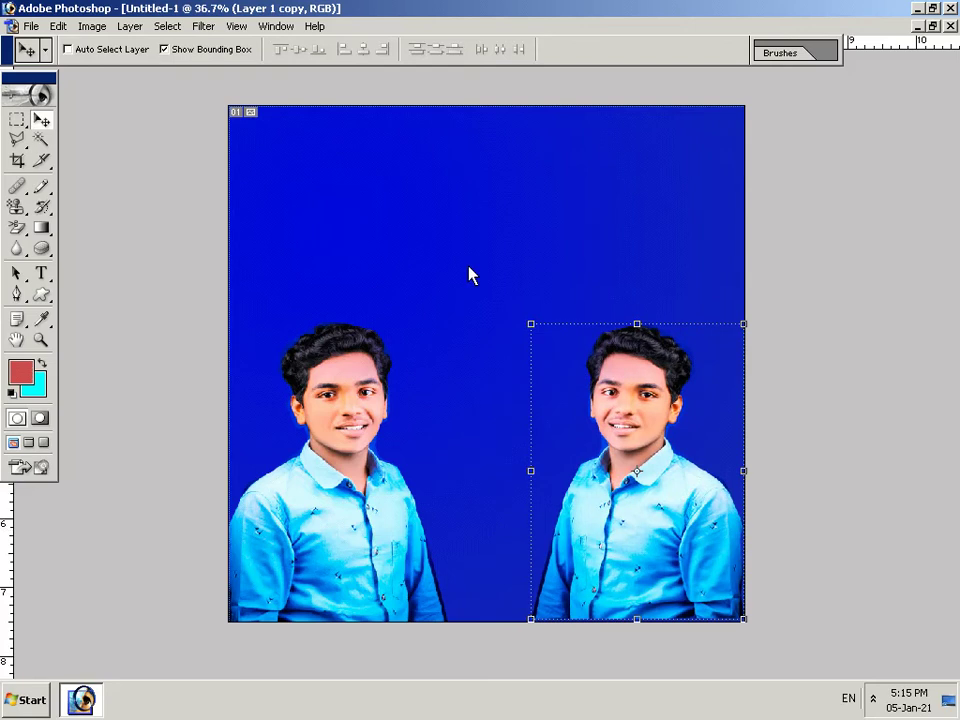
pyautogui.hotkey('ctrl', 'j')
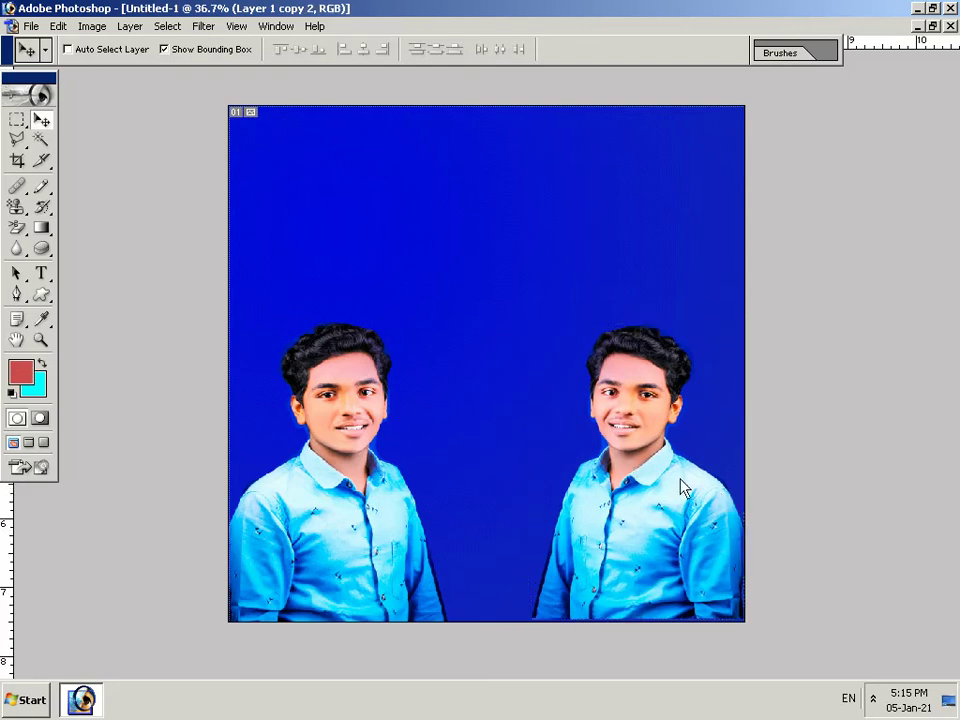
pyautogui.moveTo(683, 491)
pyautogui.mouseDown()
pyautogui.moveTo(527, 285)
pyautogui.moveTo(525, 199)
pyautogui.mouseUp()
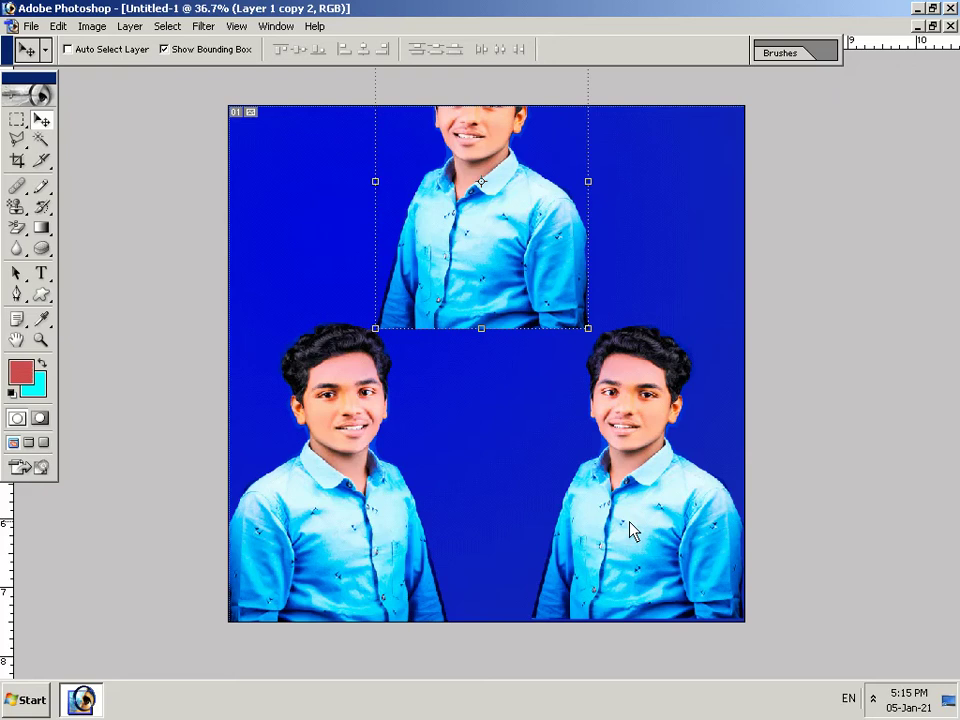
pyautogui.hotkey('shift', 'Up')
pyautogui.hotkey('shift', 'Up')
pyautogui.hotkey('shift', 'Up')
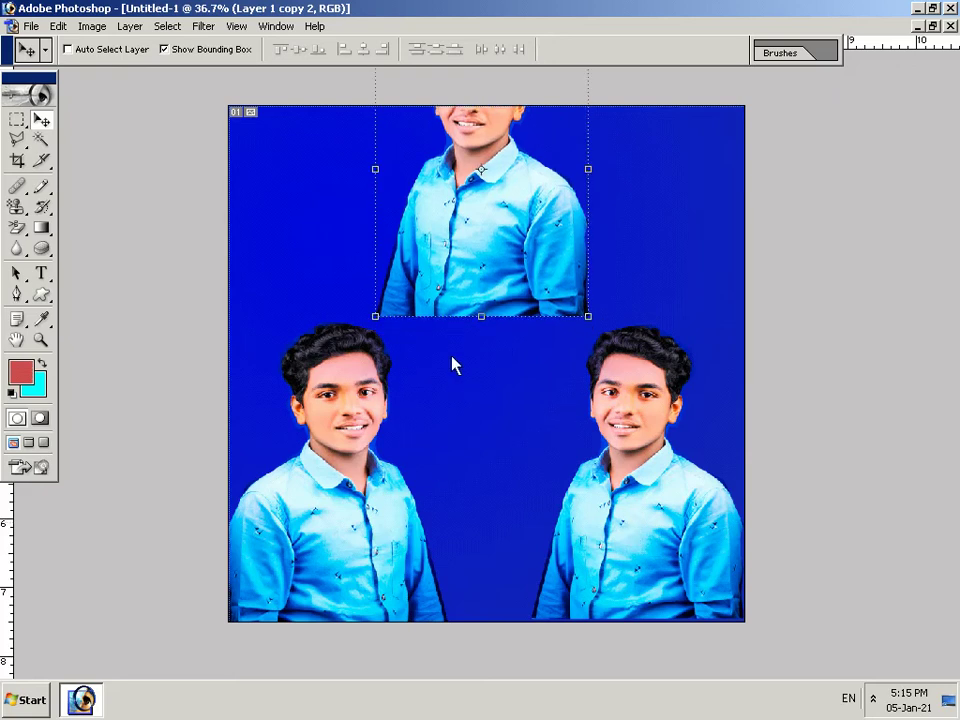
pyautogui.moveTo(478, 242); pyautogui.dragTo(469, 214)
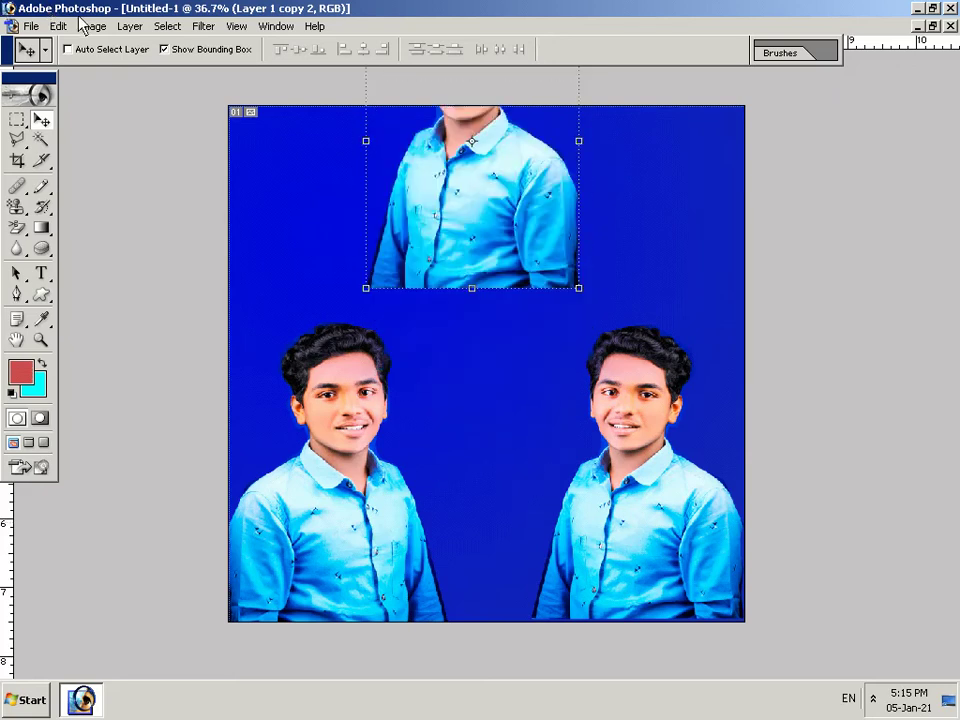
pyautogui.click(127, 27)
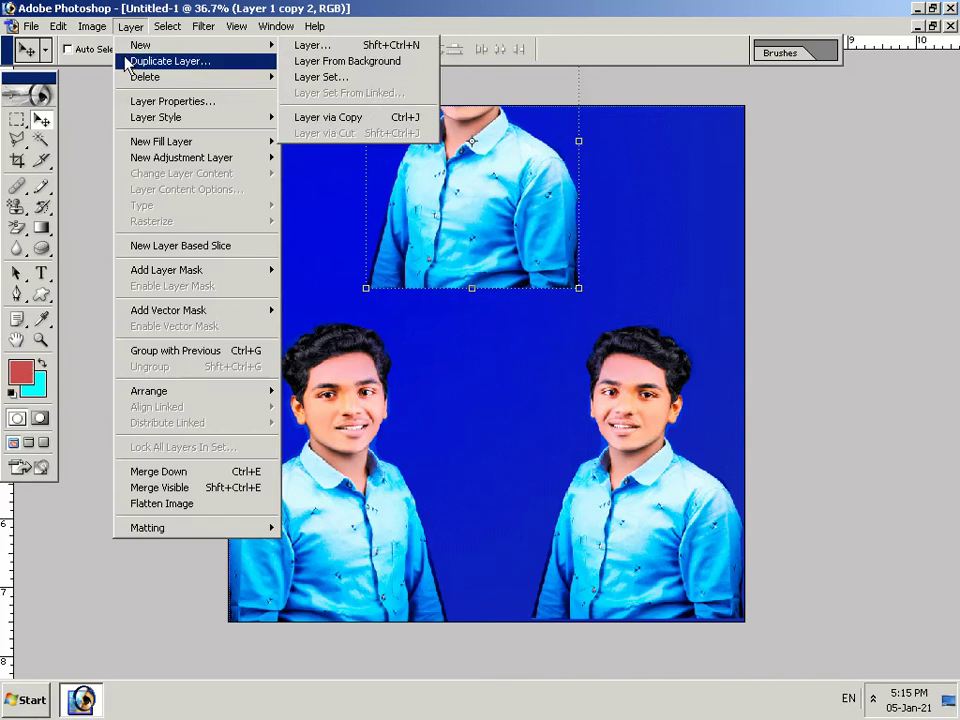
pyautogui.click(322, 77)
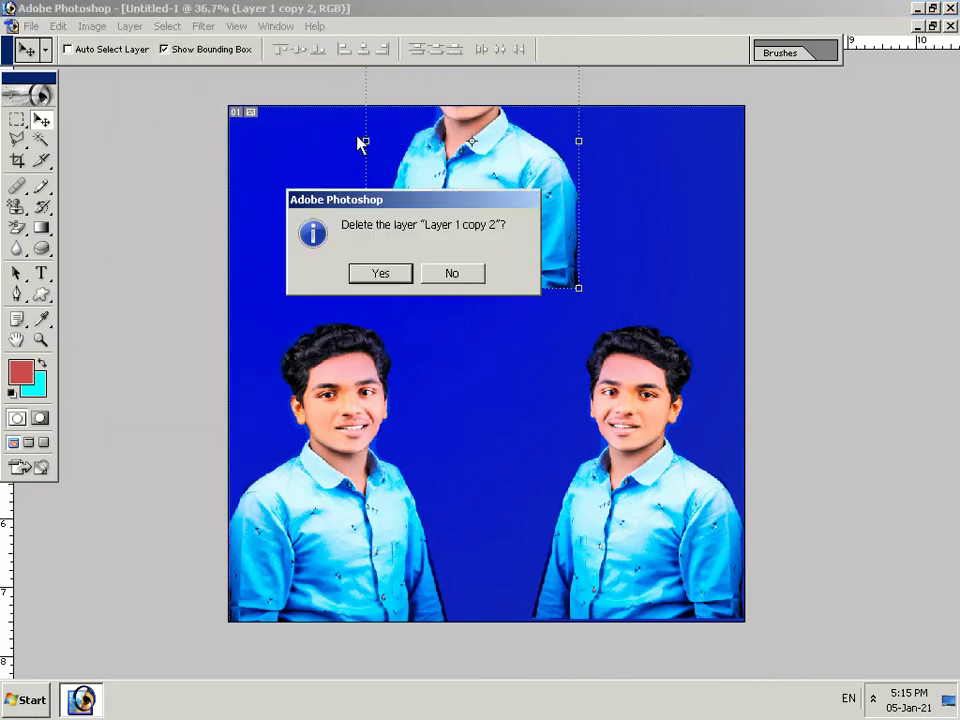
pyautogui.click(378, 272)
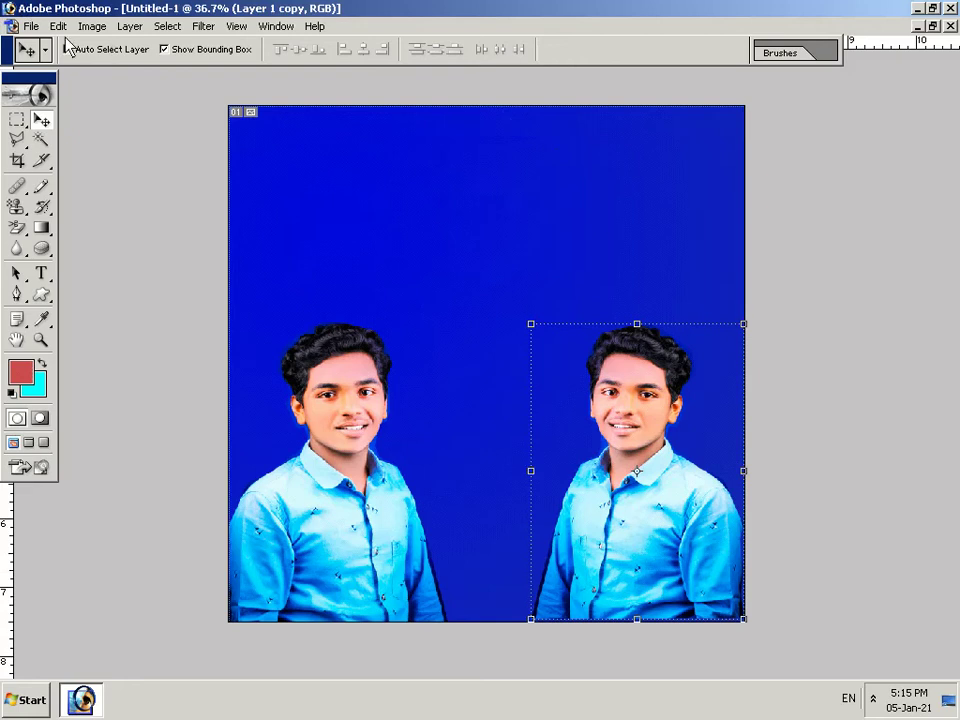
# - Fully desaturate the right-hand copy with Hue/Saturation
pyautogui.click(92, 26)
pyautogui.moveTo(119, 69)
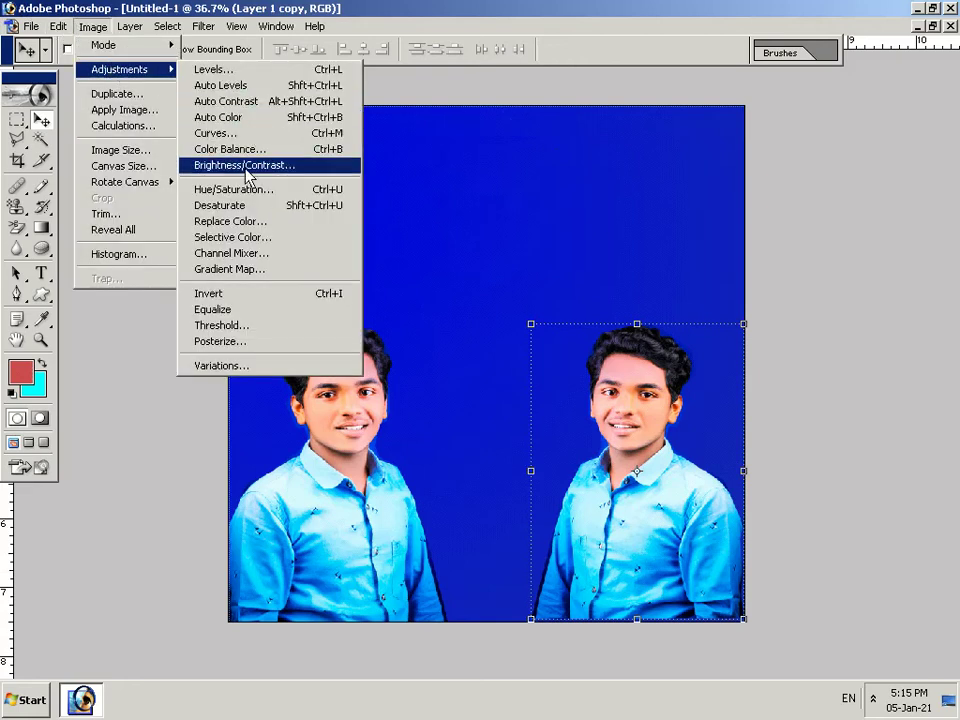
pyautogui.click(245, 189)
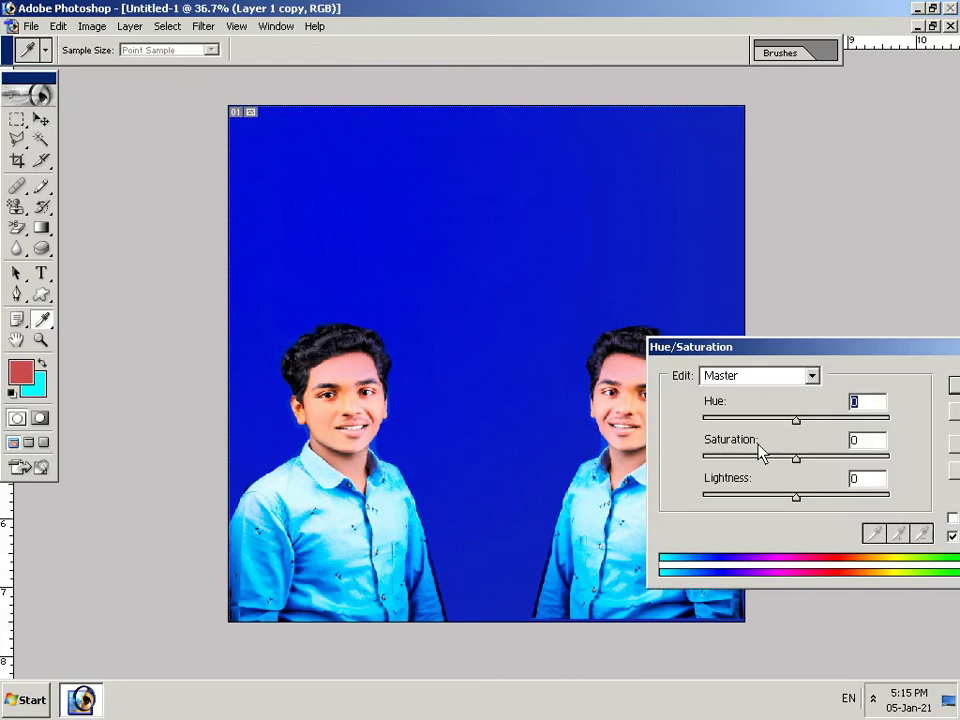
pyautogui.moveTo(797, 458); pyautogui.dragTo(685, 468)
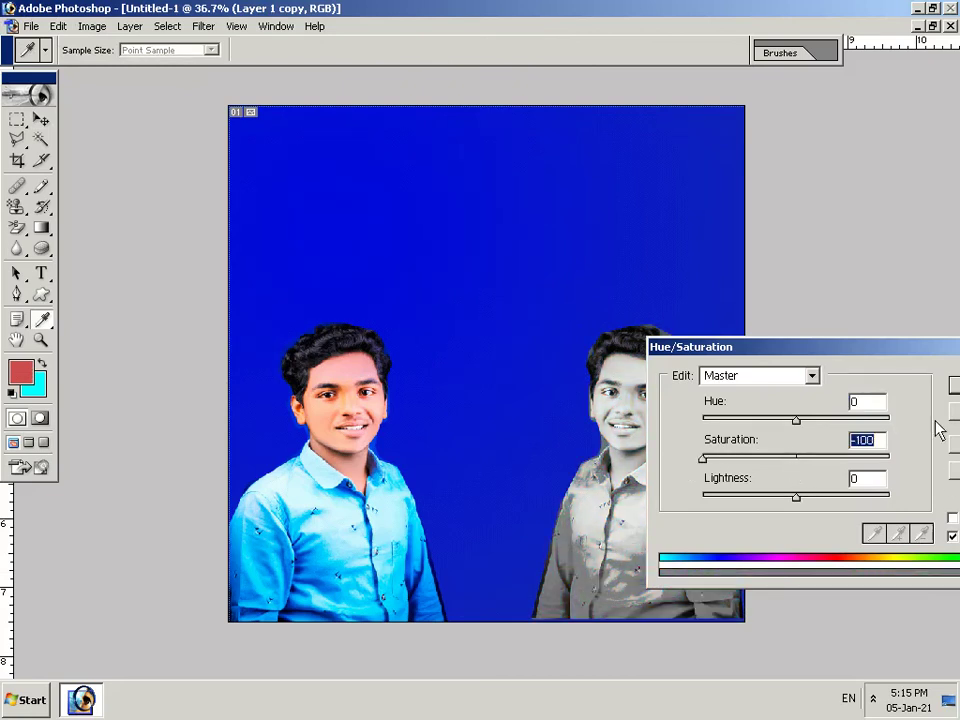
pyautogui.click(950, 385)
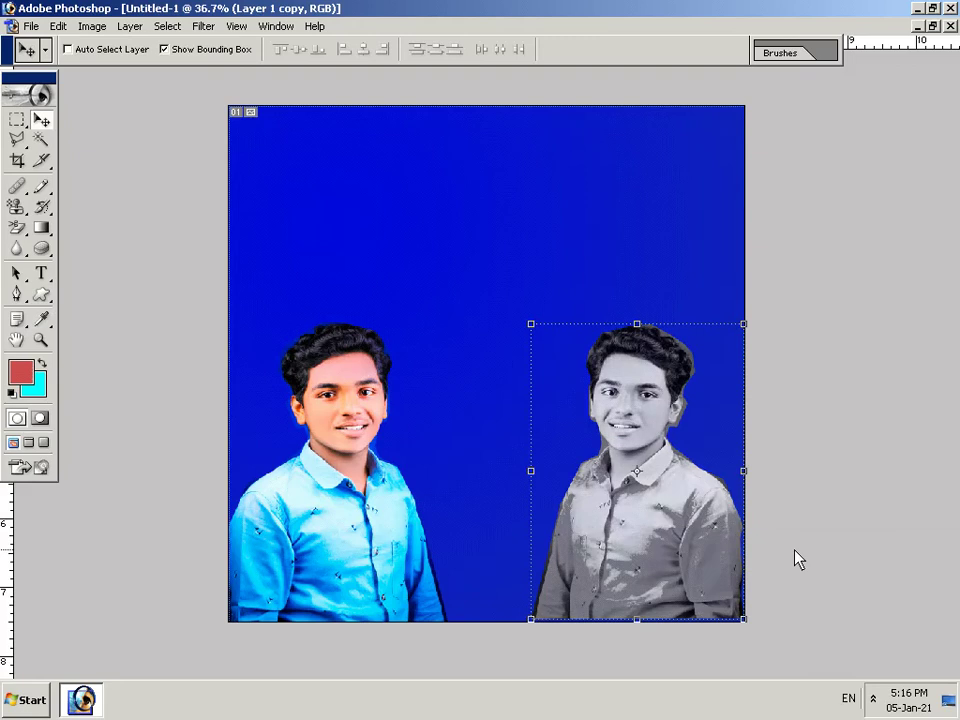
# - Set the copy's layer opacity to 50% and nudge it with the arrow keys
pyautogui.press('5')
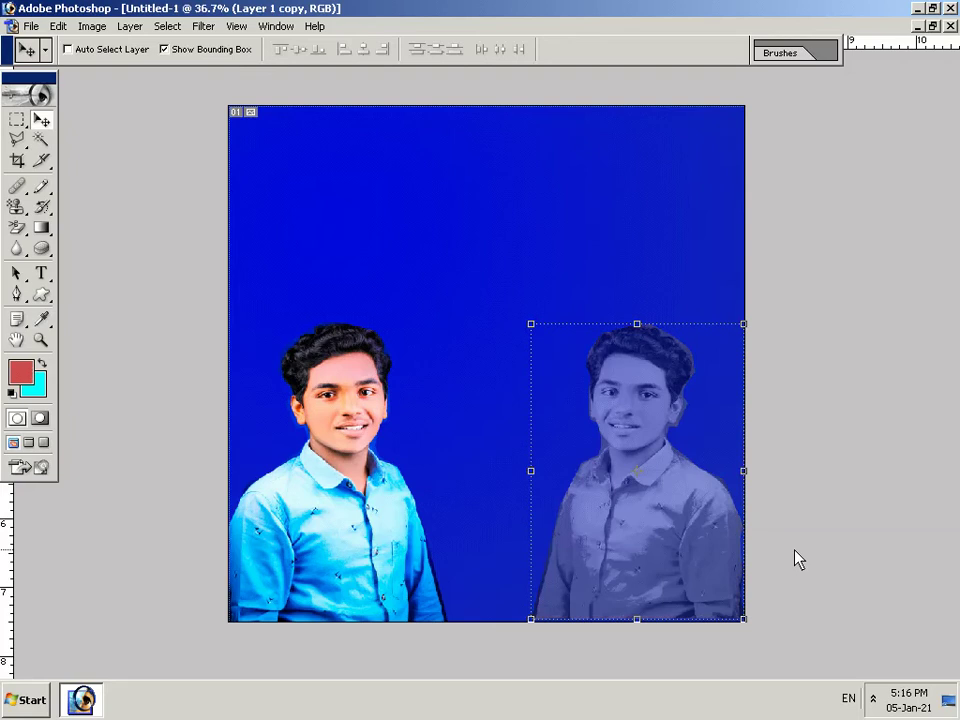
pyautogui.press('Down')
pyautogui.press('Down')
pyautogui.press('Down')
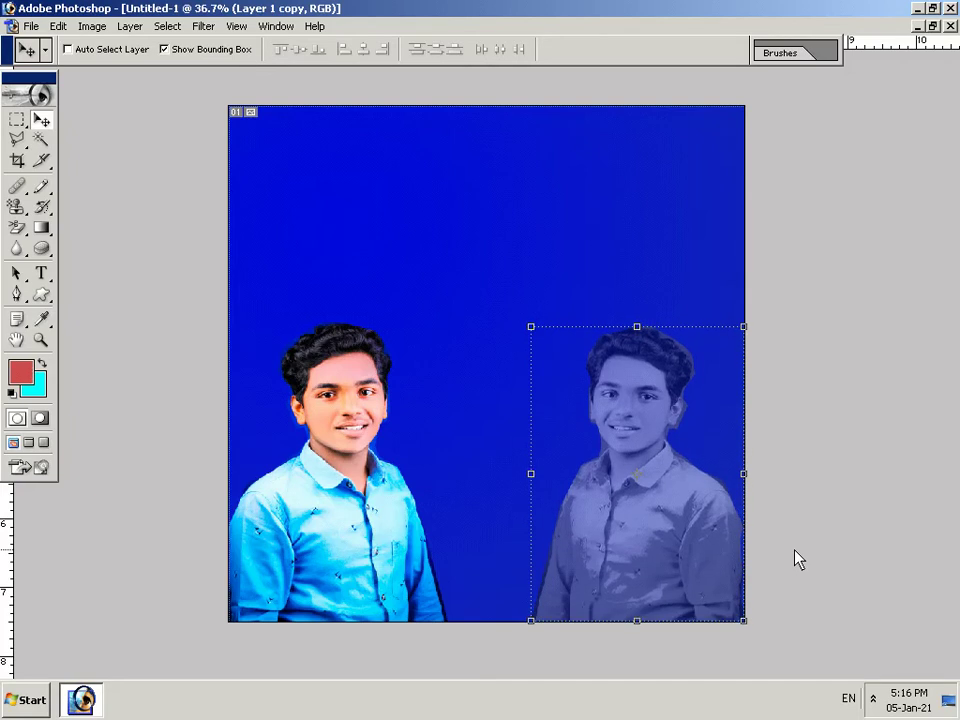
pyautogui.press('Left')
pyautogui.press('Left')
pyautogui.press('Left')
pyautogui.press('Up')
pyautogui.press('Up')
pyautogui.press('Up')
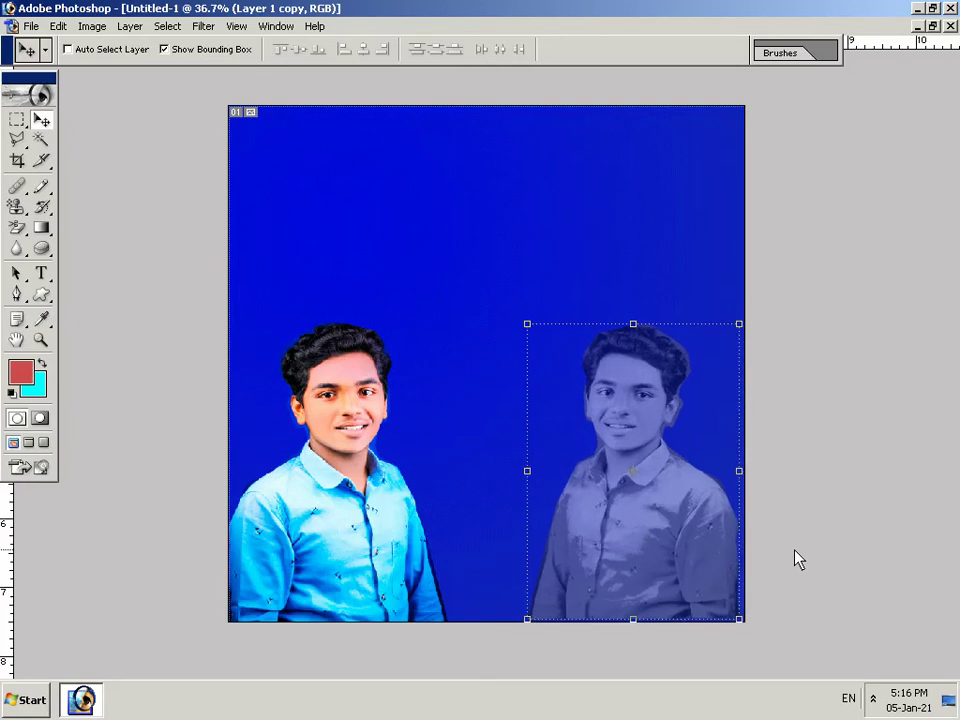
pyautogui.press('Right')
pyautogui.press('Right')
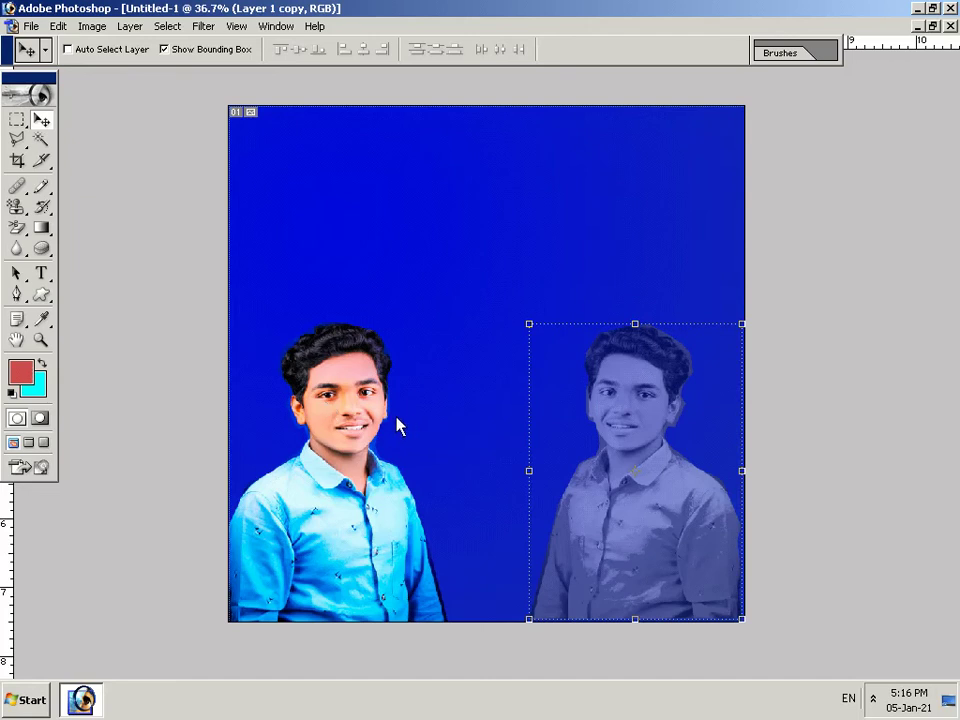
# - Drag the faded copy slightly left and zoom out to see the whole canvas
pyautogui.moveTo(397, 426)
pyautogui.mouseDown()
pyautogui.moveTo(362, 425)
pyautogui.moveTo(375, 422)
pyautogui.mouseUp()
pyautogui.click(40, 137)
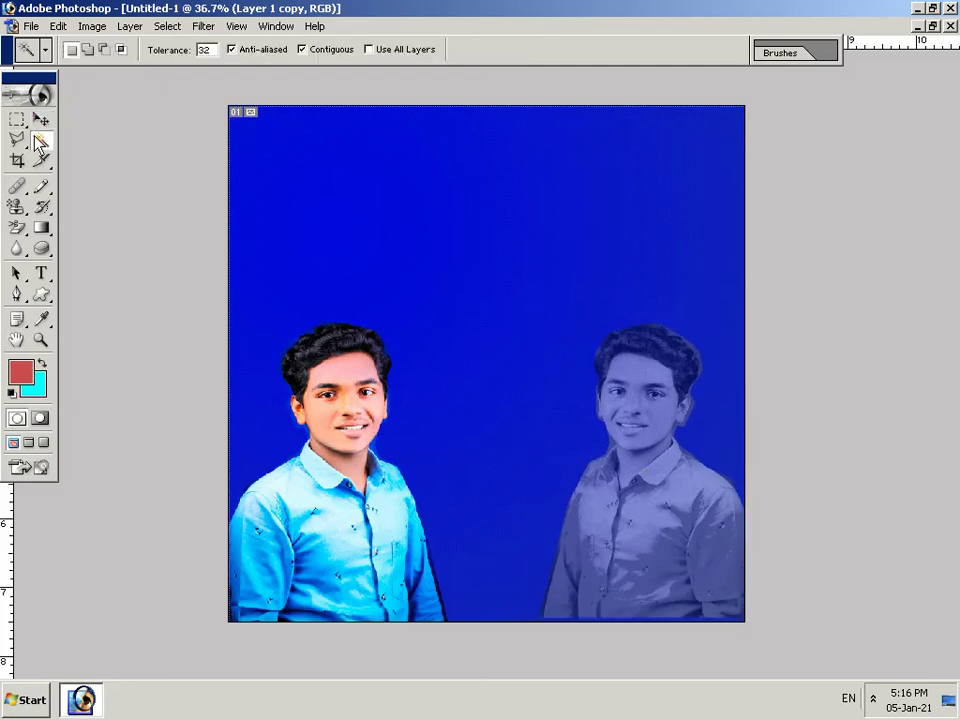
pyautogui.click(41, 120)
pyautogui.hotkey('ctrl', '-')
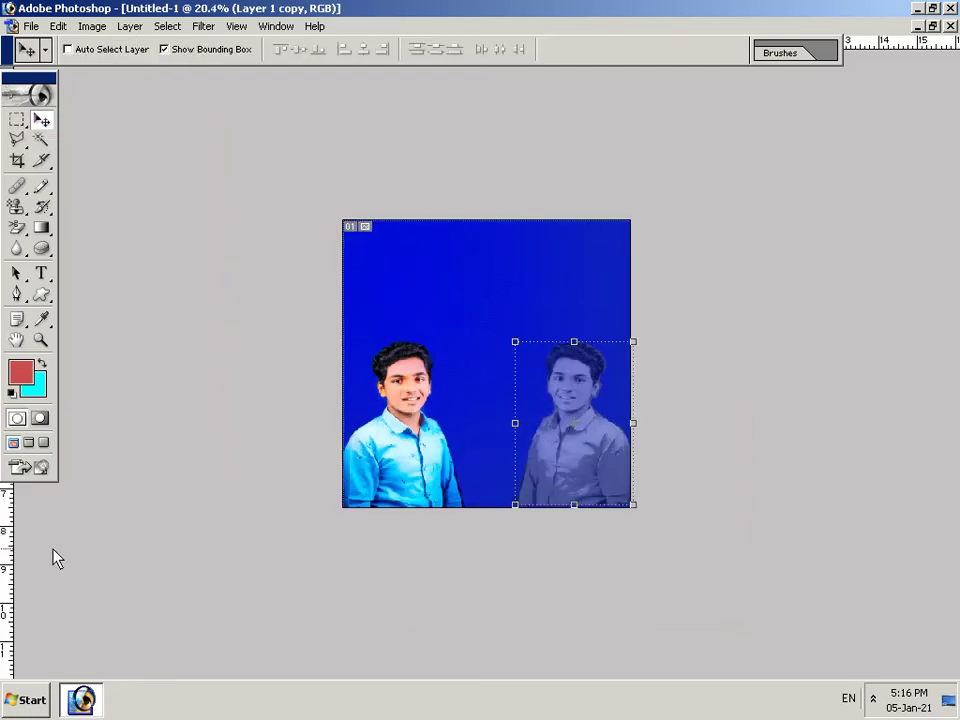
pyautogui.scroll(1, 418, 332)
pyautogui.scroll(1, 418, 332)
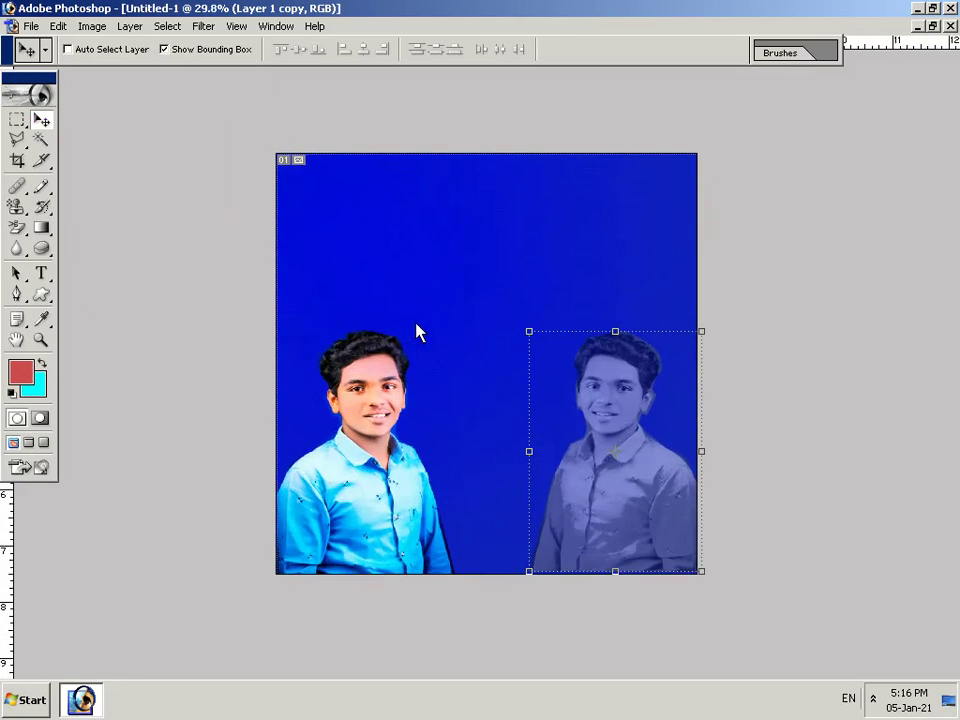
pyautogui.scroll(1, 418, 332)
pyautogui.scroll(1, 418, 332)
pyautogui.scroll(-1, 418, 332)
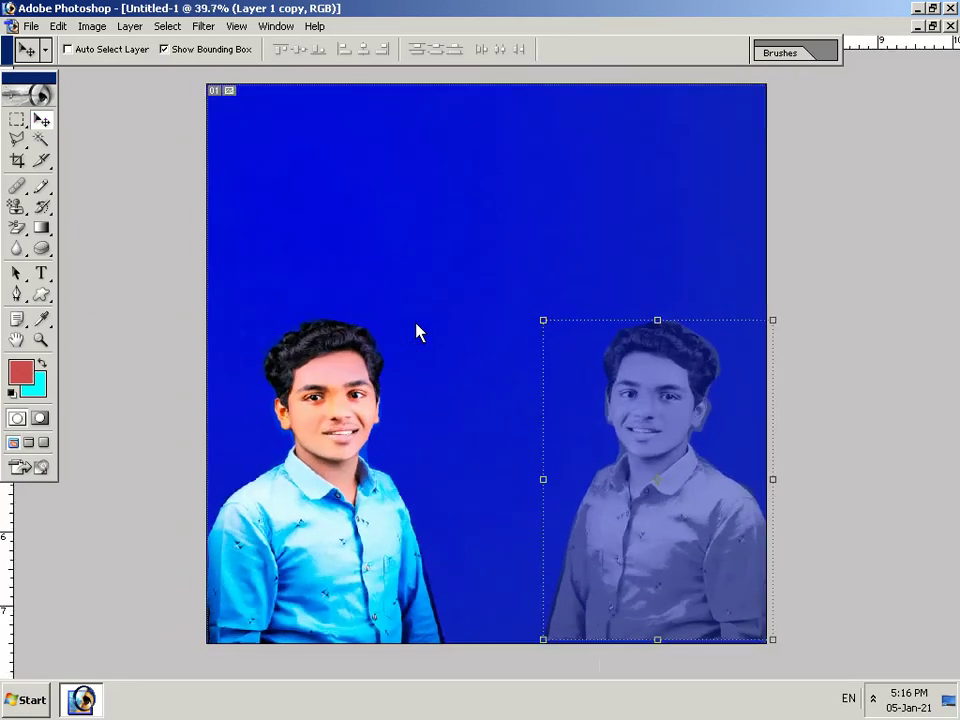
# - Shift the faded copy left, undoing a stray move, then nudge it left and down
pyautogui.moveTo(305, 403); pyautogui.dragTo(327, 398)
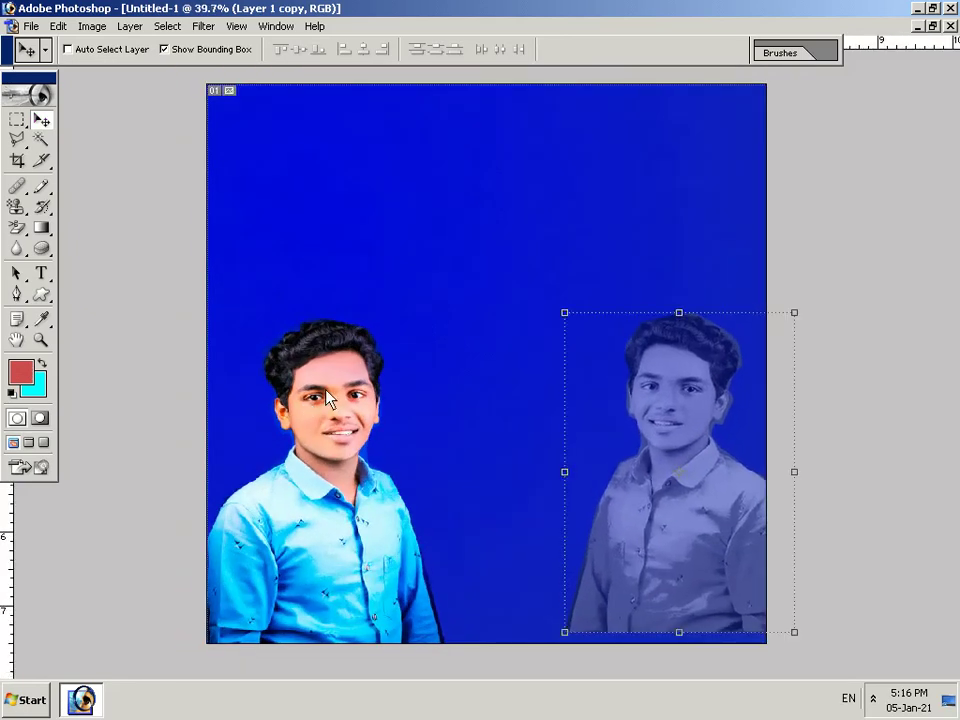
pyautogui.hotkey('ctrl', 'z')
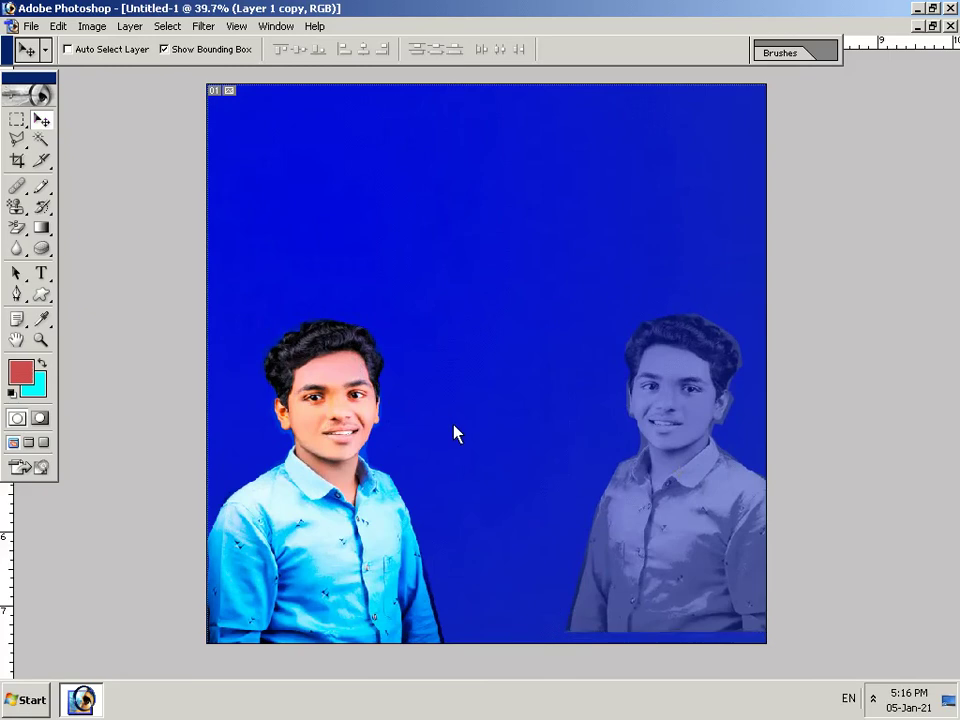
pyautogui.moveTo(443, 443); pyautogui.dragTo(428, 446)
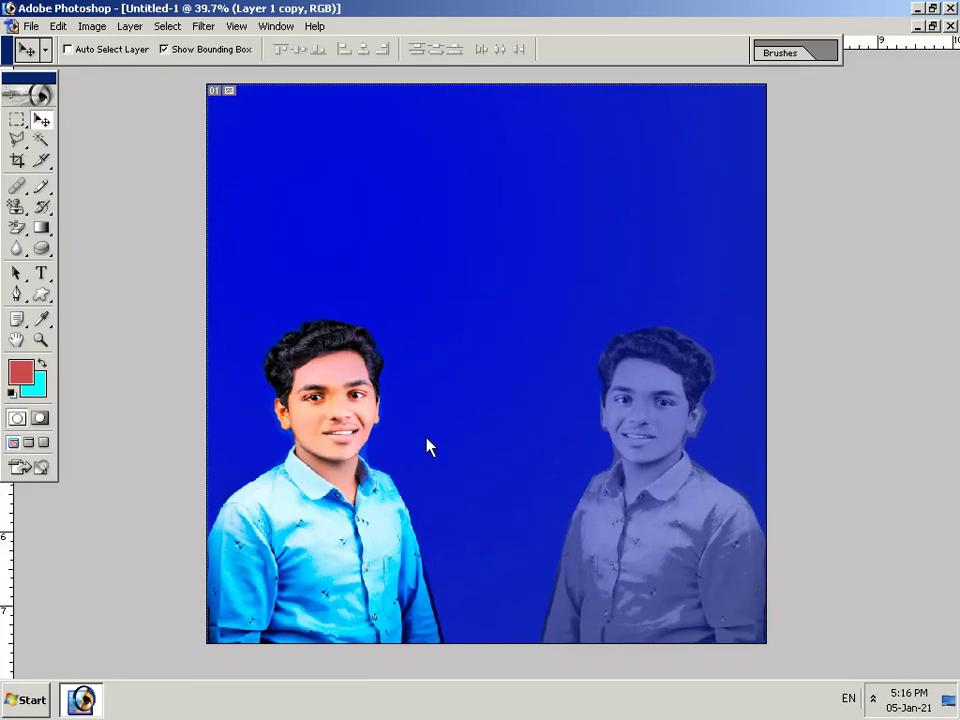
pyautogui.rightClick(562, 446)
pyautogui.click(224, 413)
pyautogui.hotkey('shift', 'Left')
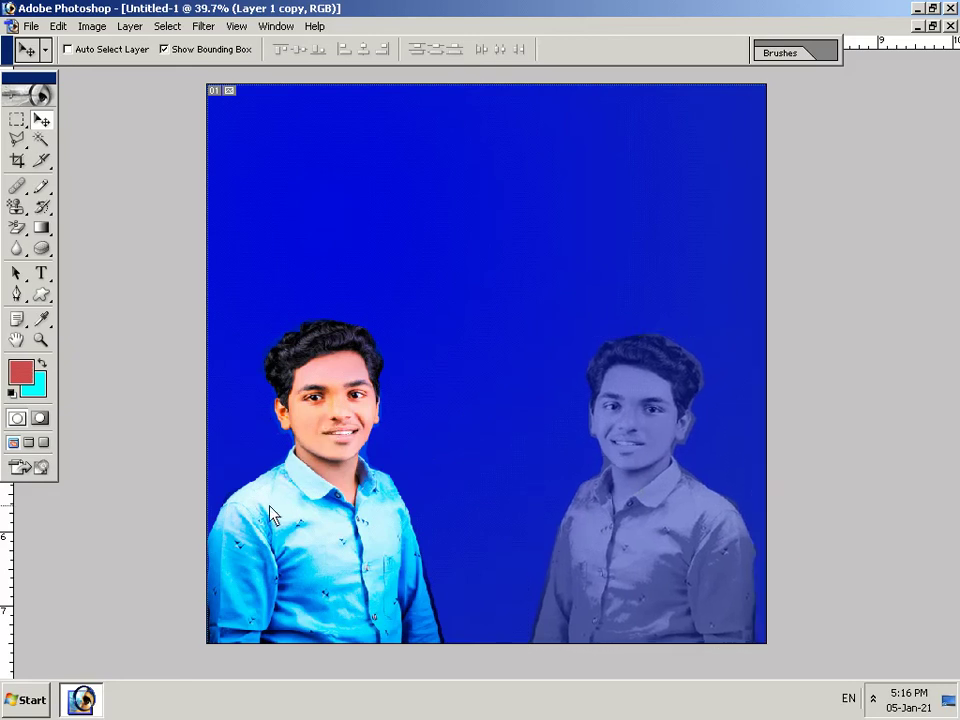
pyautogui.hotkey('shift', 'Down')
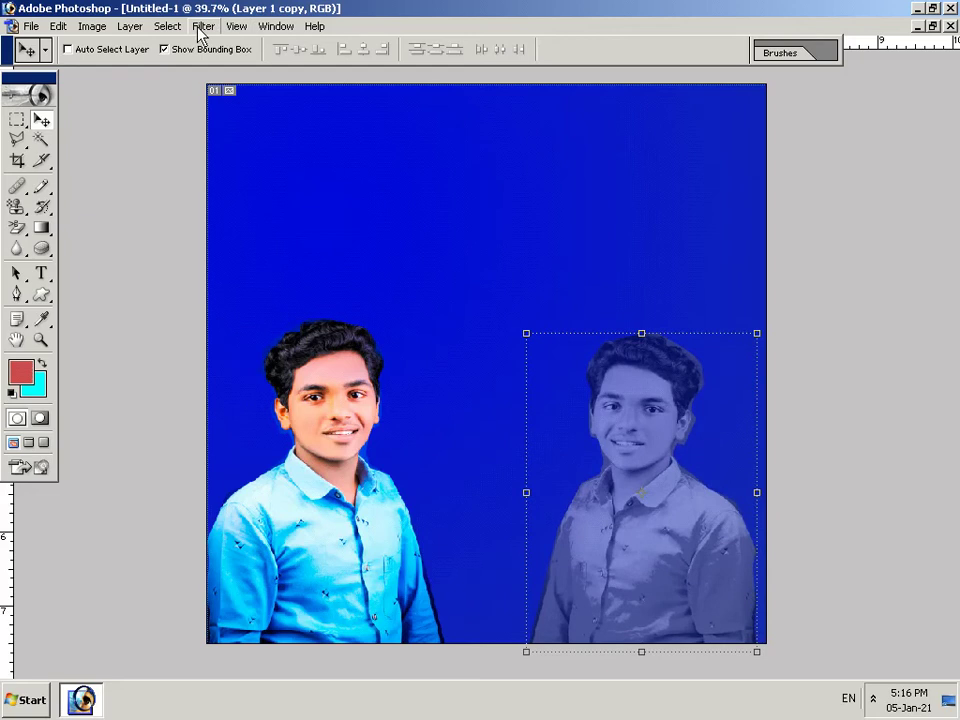
# - Show the Layers panel and nudge Layer 1's left figure slightly up and right
pyautogui.click(272, 27)
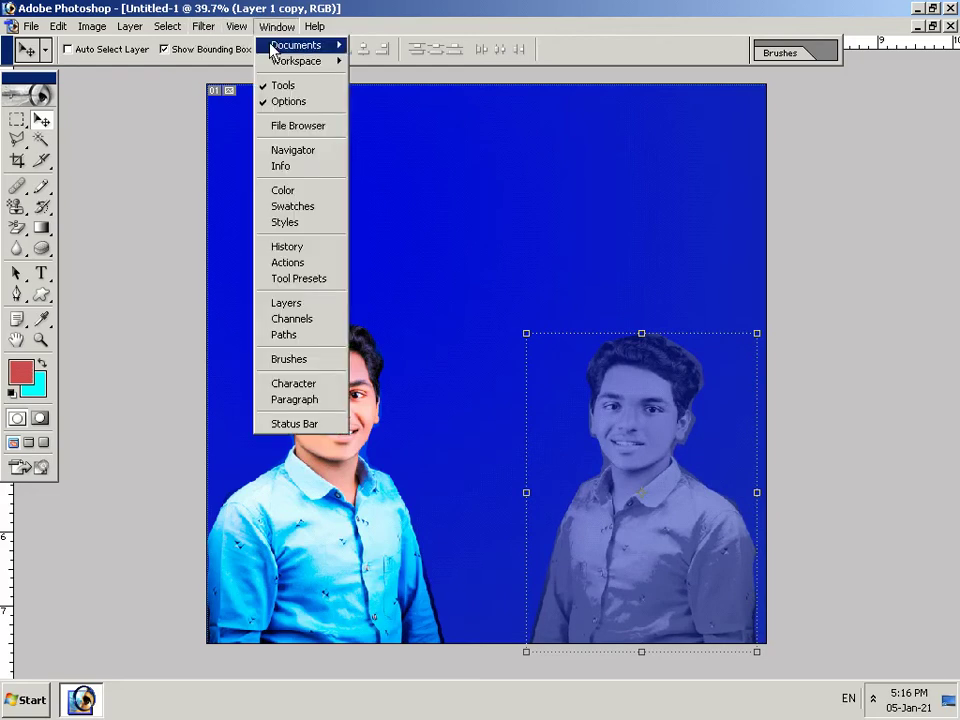
pyautogui.click(290, 304)
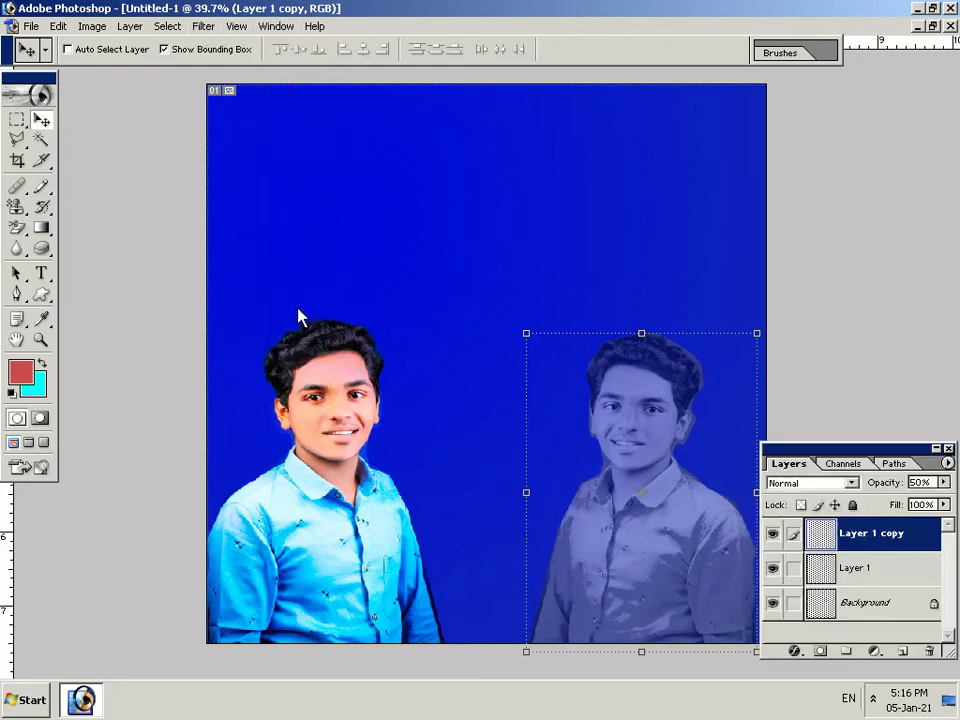
pyautogui.click(845, 572)
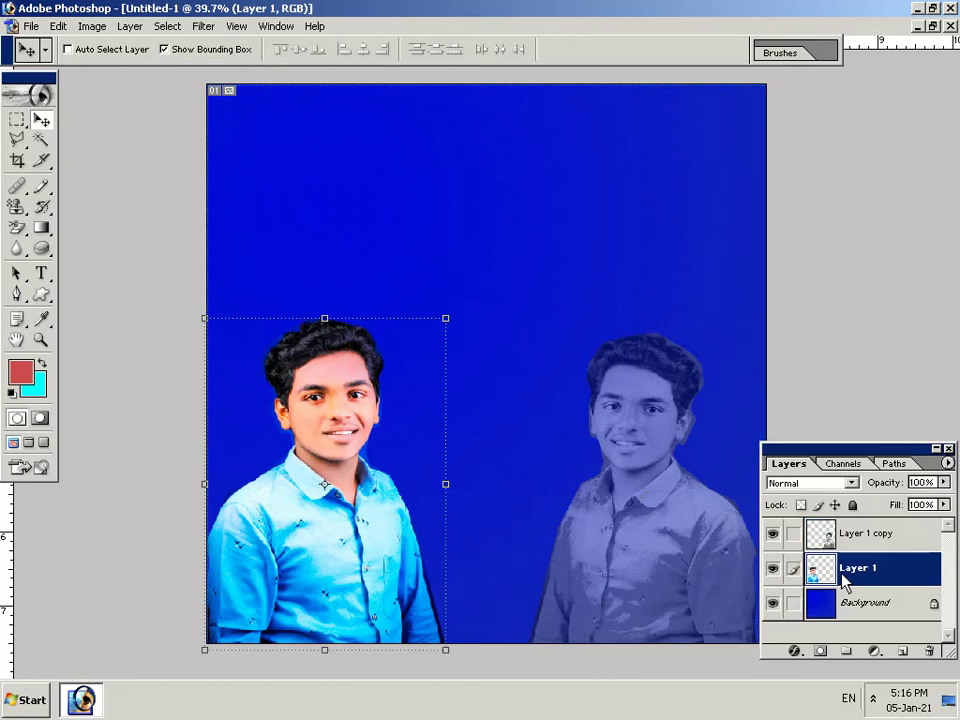
pyautogui.click(325, 319)
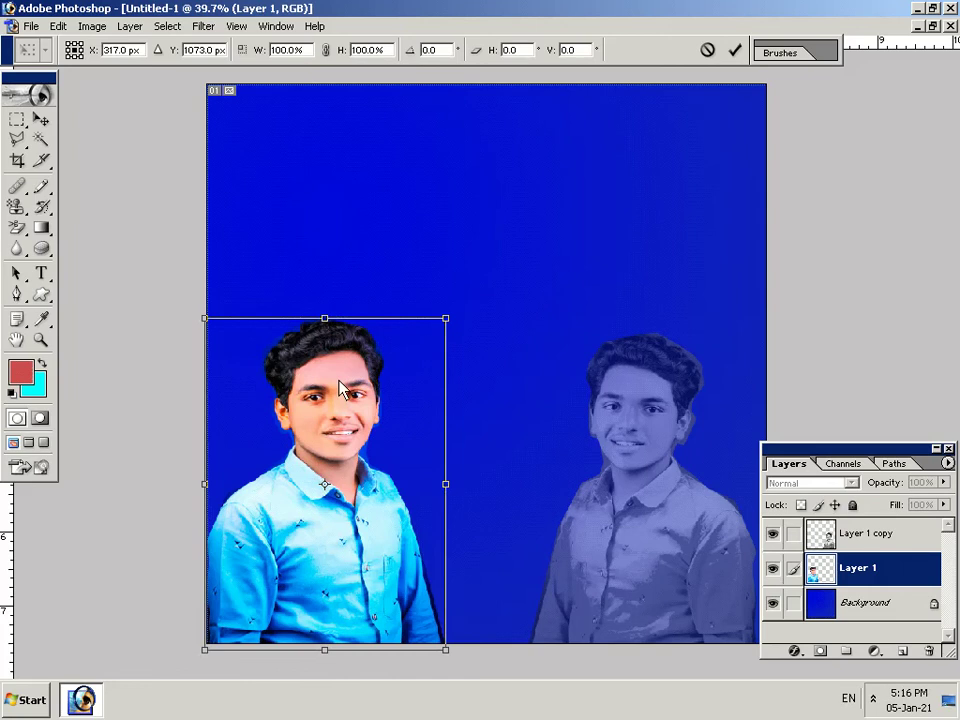
pyautogui.moveTo(338, 381)
pyautogui.mouseDown()
pyautogui.moveTo(344, 348)
pyautogui.moveTo(343, 380)
pyautogui.mouseUp()
pyautogui.press('Return')
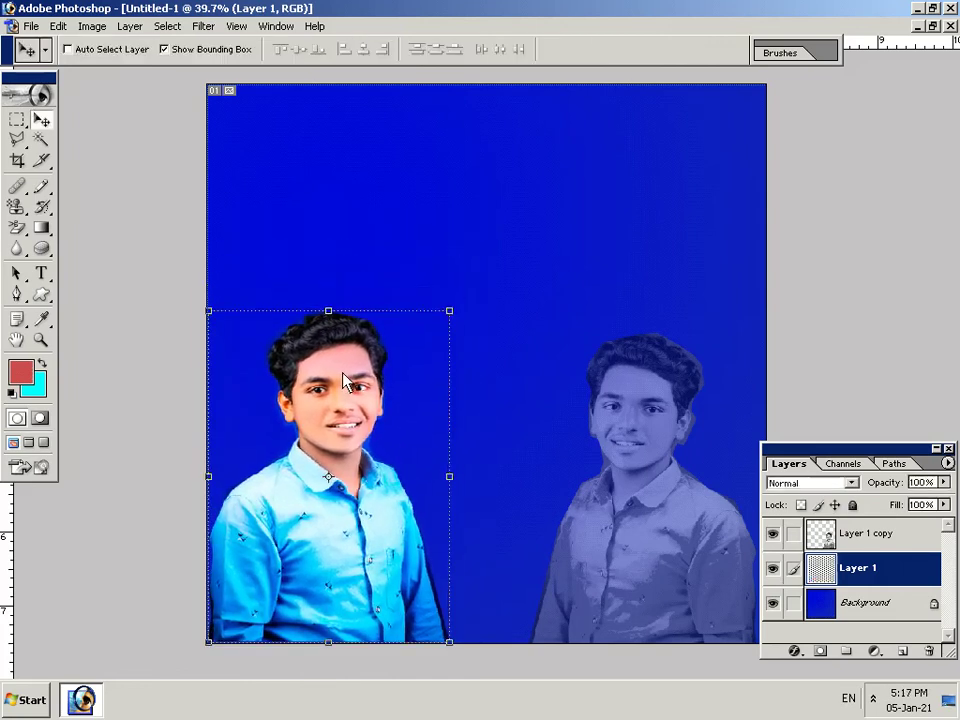
# - Duplicate Layer 1 and move the copy to the top centre, shrinking it to about 80%
pyautogui.hotkey('ctrl', 'j')
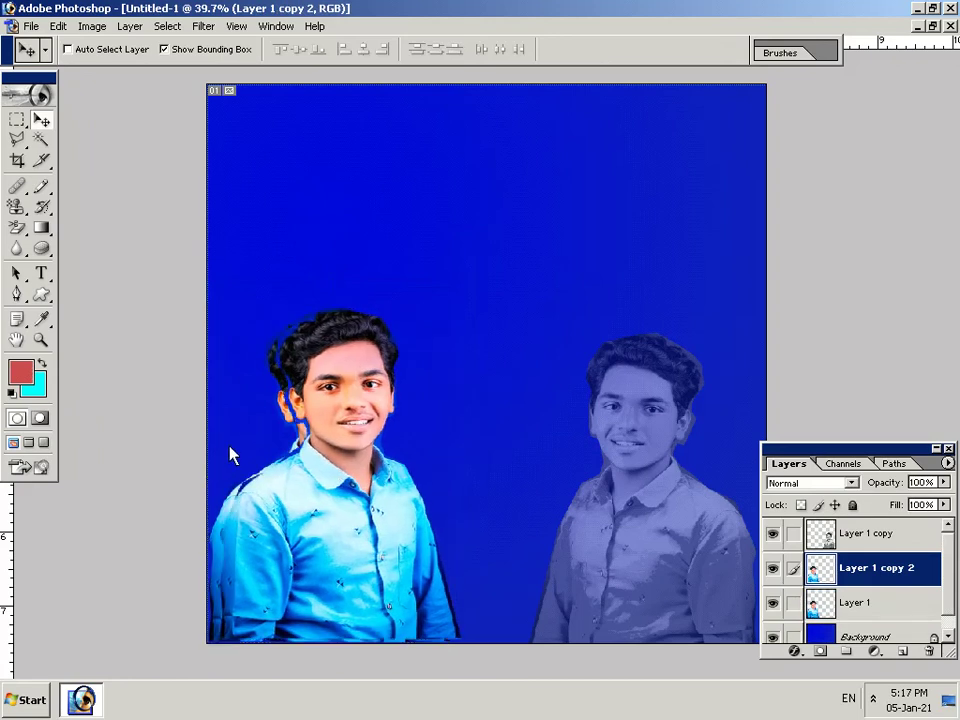
pyautogui.moveTo(220, 457)
pyautogui.mouseDown()
pyautogui.moveTo(386, 215)
pyautogui.moveTo(381, 240)
pyautogui.mouseUp()
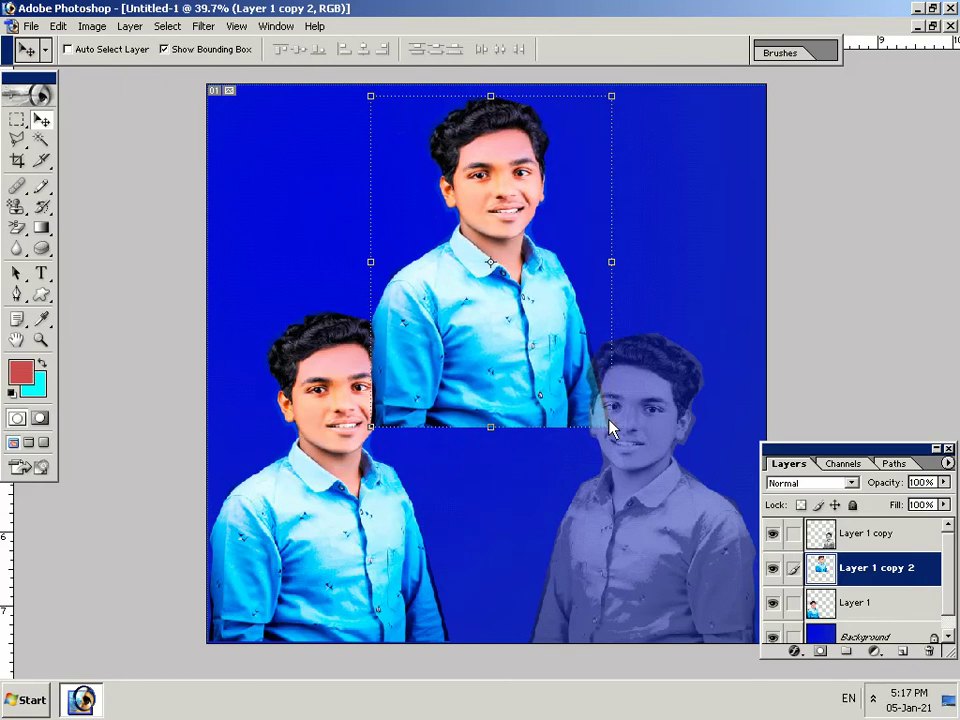
pyautogui.moveTo(614, 432); pyautogui.dragTo(574, 396)
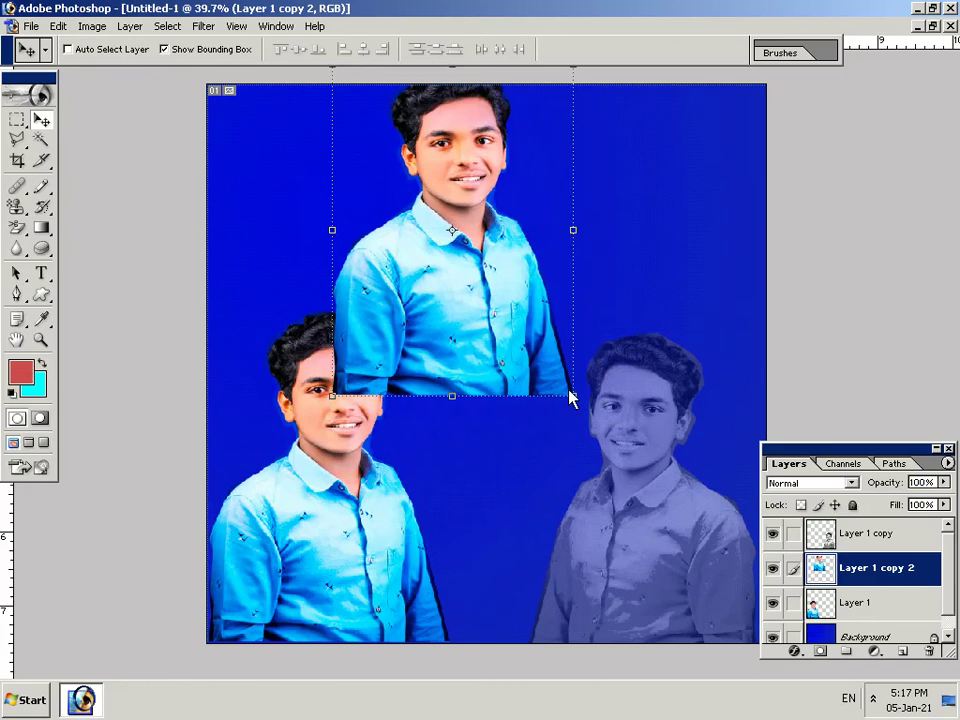
pyautogui.moveTo(574, 397)
pyautogui.mouseDown()
pyautogui.moveTo(526, 348)
pyautogui.moveTo(557, 343)
pyautogui.moveTo(533, 339)
pyautogui.mouseUp()
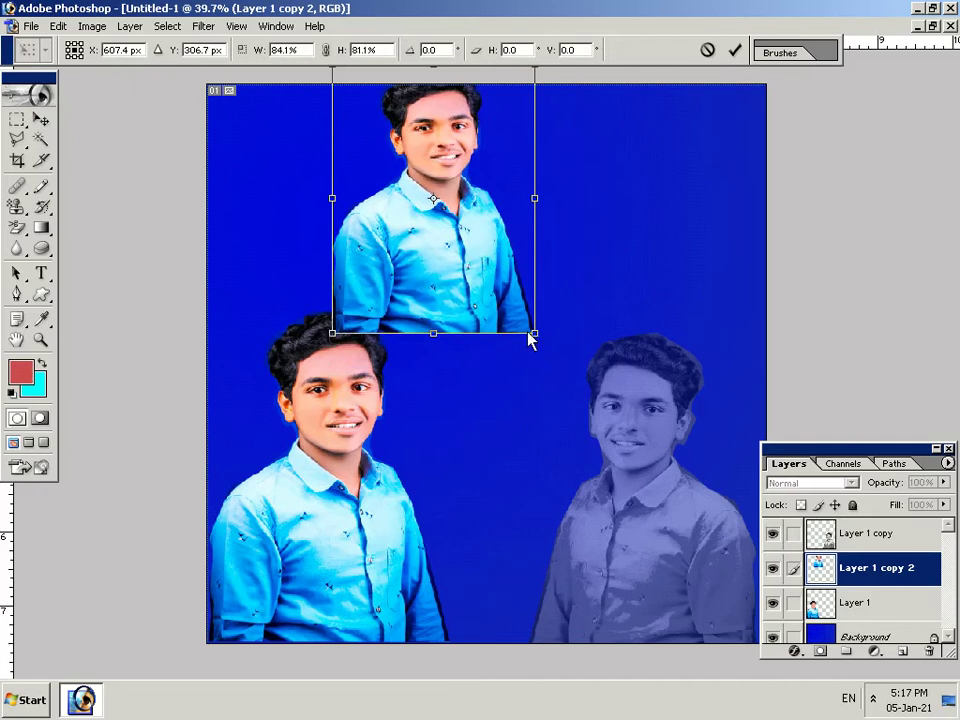
# - Flip Layer 1 copy 2 horizontally, fine-tune its size at top centre, and commit the transform
pyautogui.moveTo(528, 333); pyautogui.dragTo(574, 372)
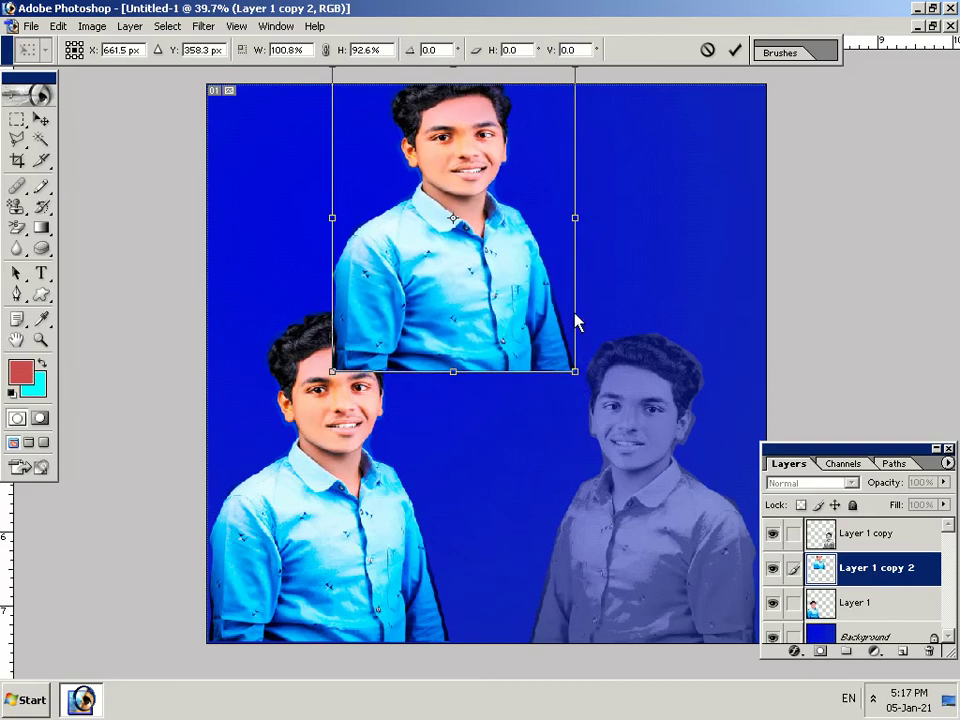
pyautogui.moveTo(575, 320); pyautogui.dragTo(94, 343)
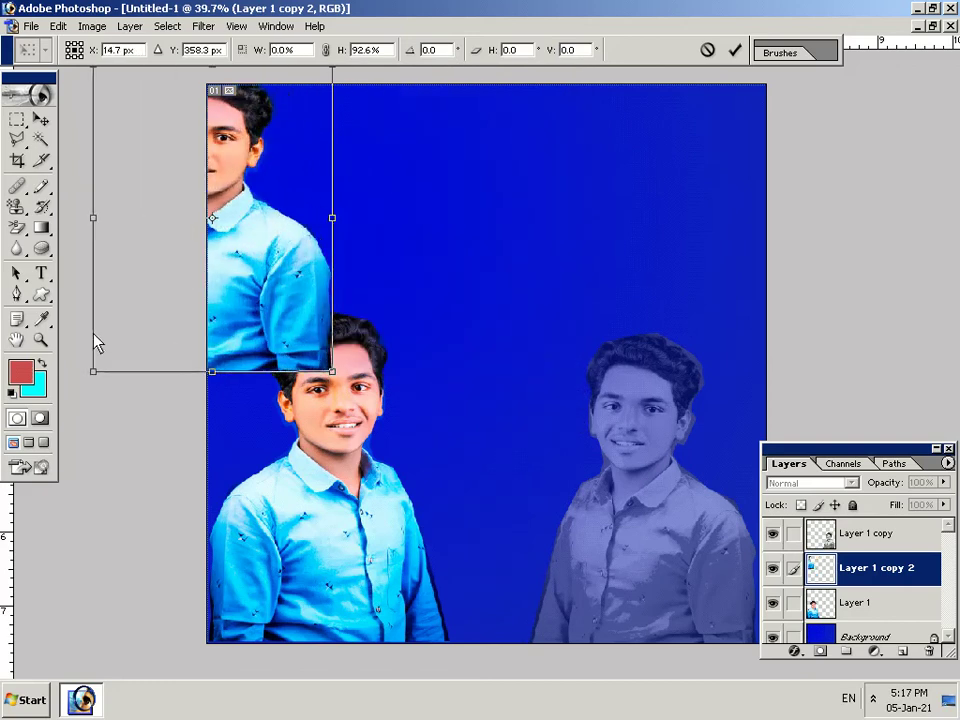
pyautogui.moveTo(221, 285)
pyautogui.mouseDown()
pyautogui.moveTo(505, 290)
pyautogui.moveTo(491, 298)
pyautogui.mouseUp()
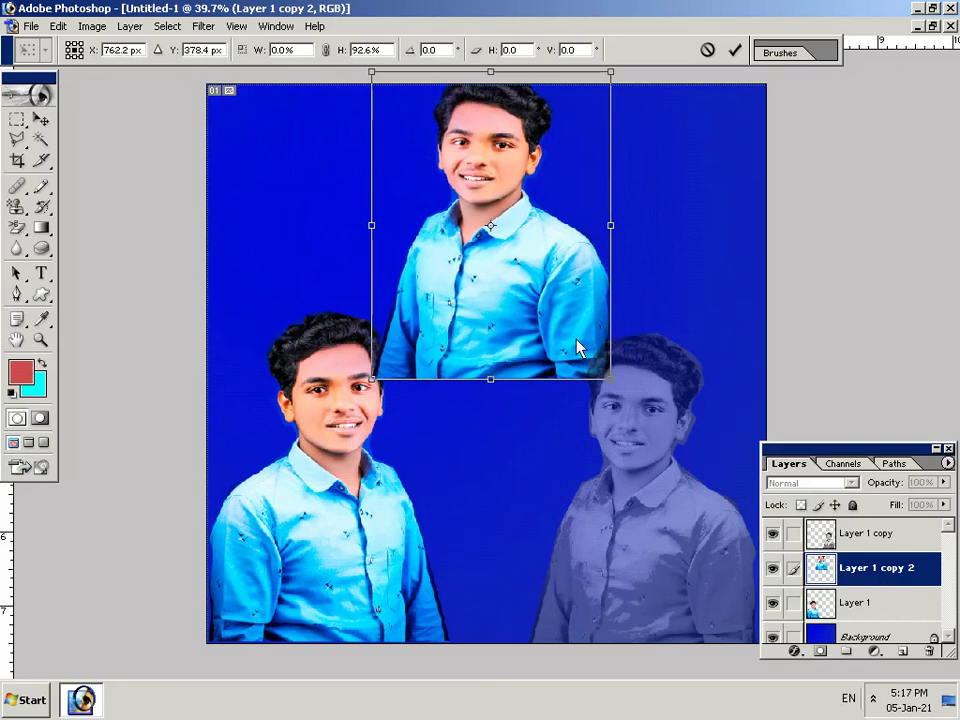
pyautogui.moveTo(607, 380); pyautogui.dragTo(583, 333)
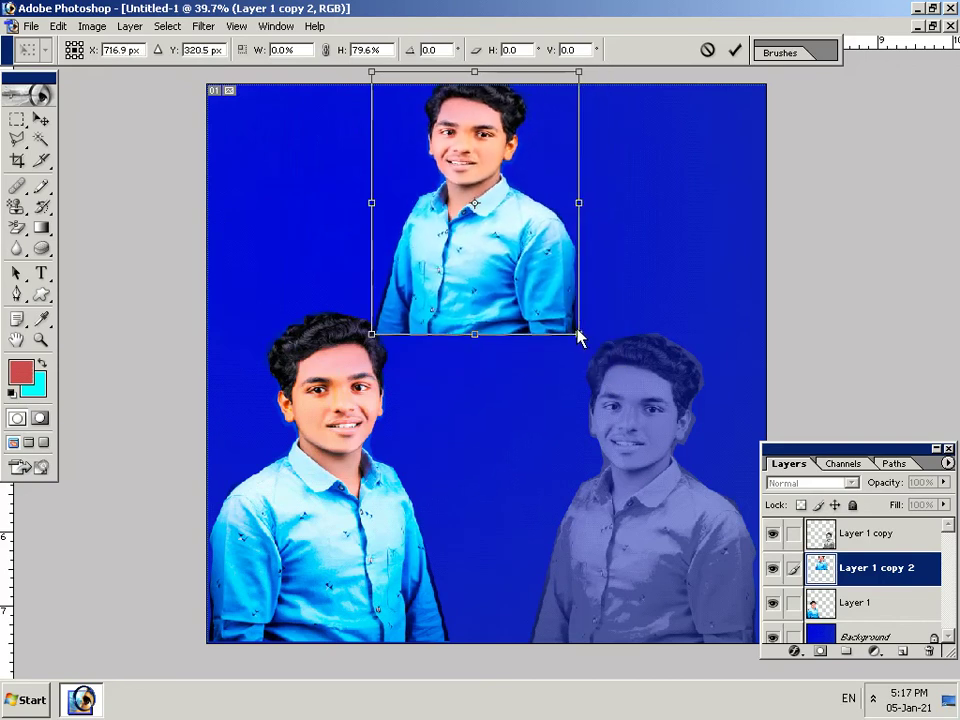
pyautogui.moveTo(514, 279); pyautogui.dragTo(527, 298)
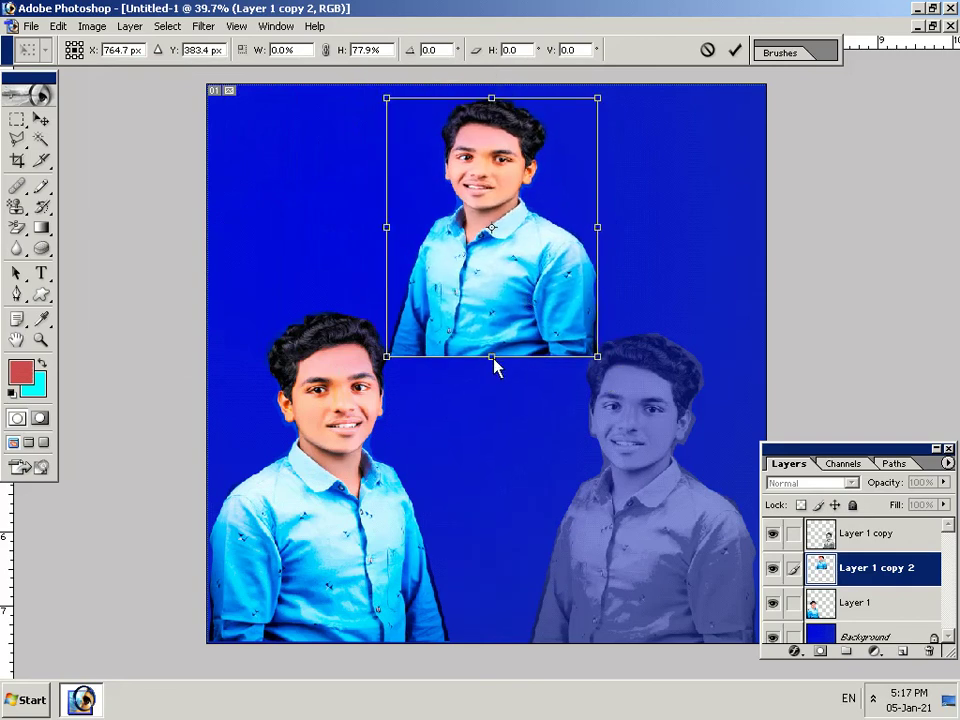
pyautogui.moveTo(495, 361); pyautogui.dragTo(497, 398)
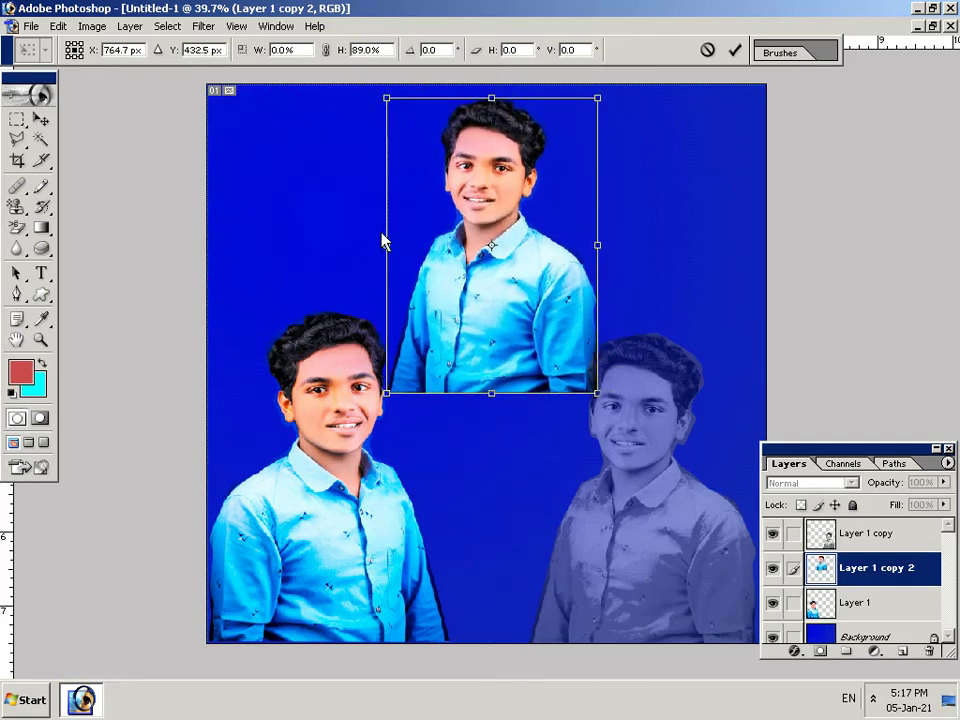
pyautogui.moveTo(385, 243); pyautogui.dragTo(371, 243)
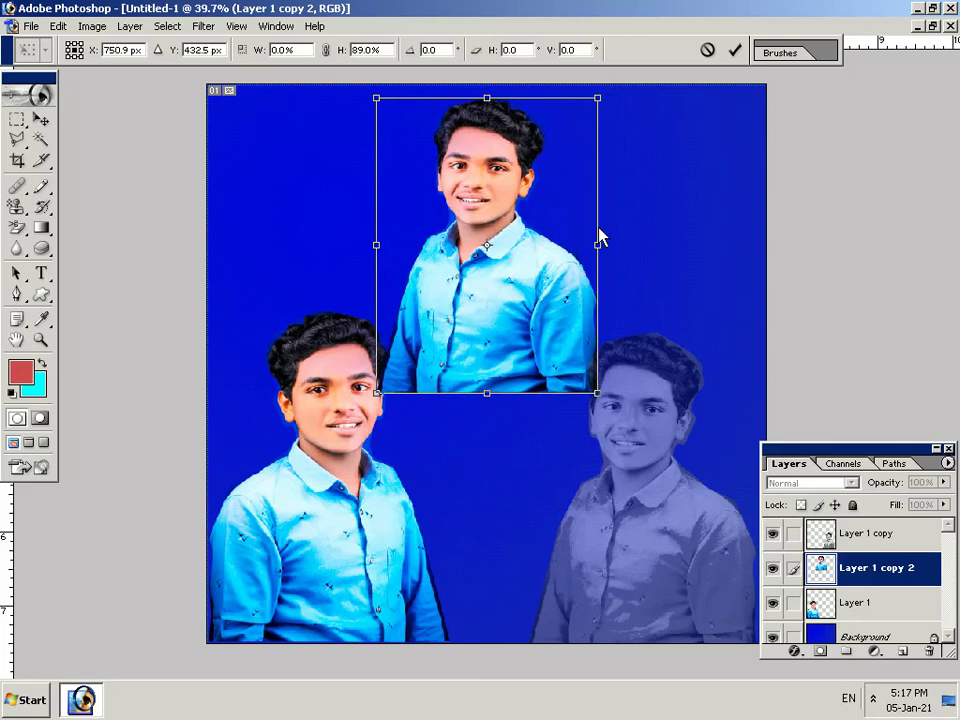
pyautogui.moveTo(598, 244); pyautogui.dragTo(608, 244)
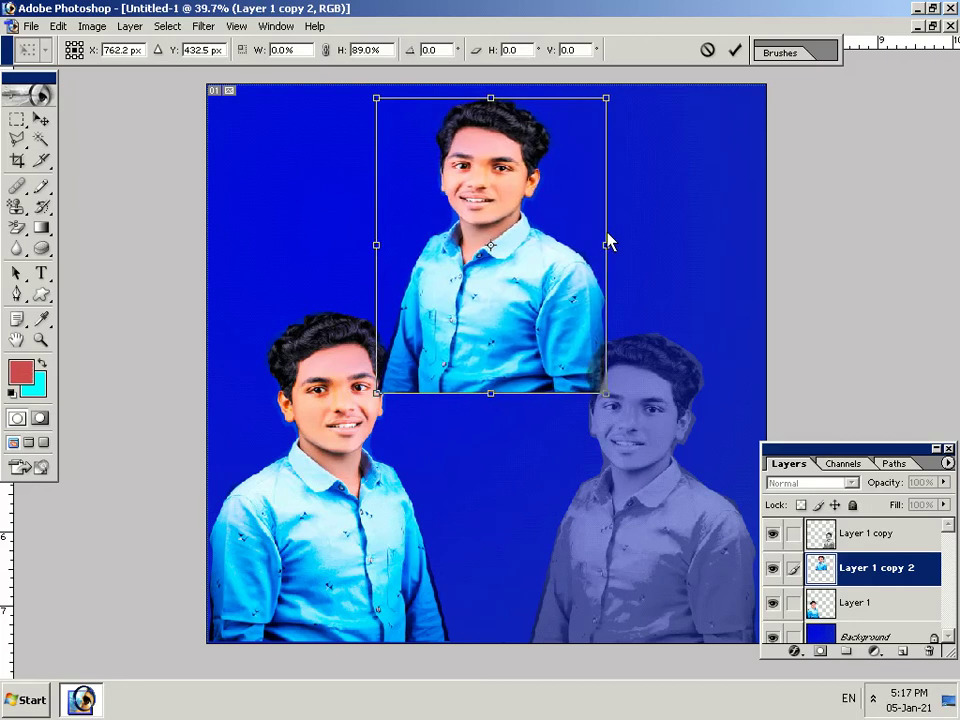
pyautogui.press('Return')
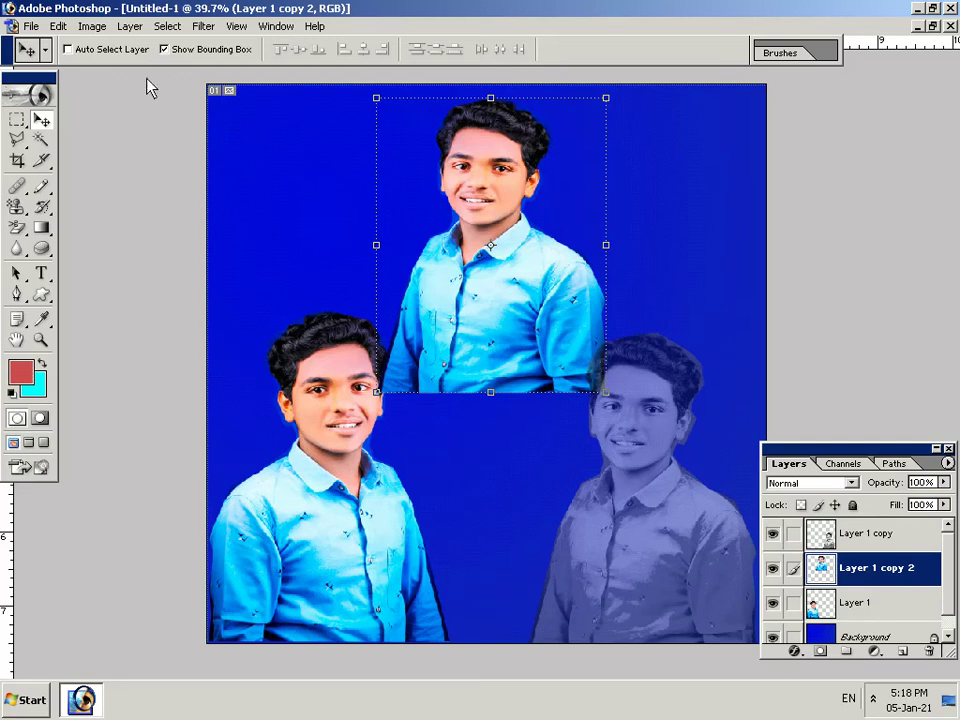
# - Open and cancel Hue/Saturation, then confirm the top layer is named Layer 1 copy 2
pyautogui.click(90, 27)
pyautogui.moveTo(119, 69)
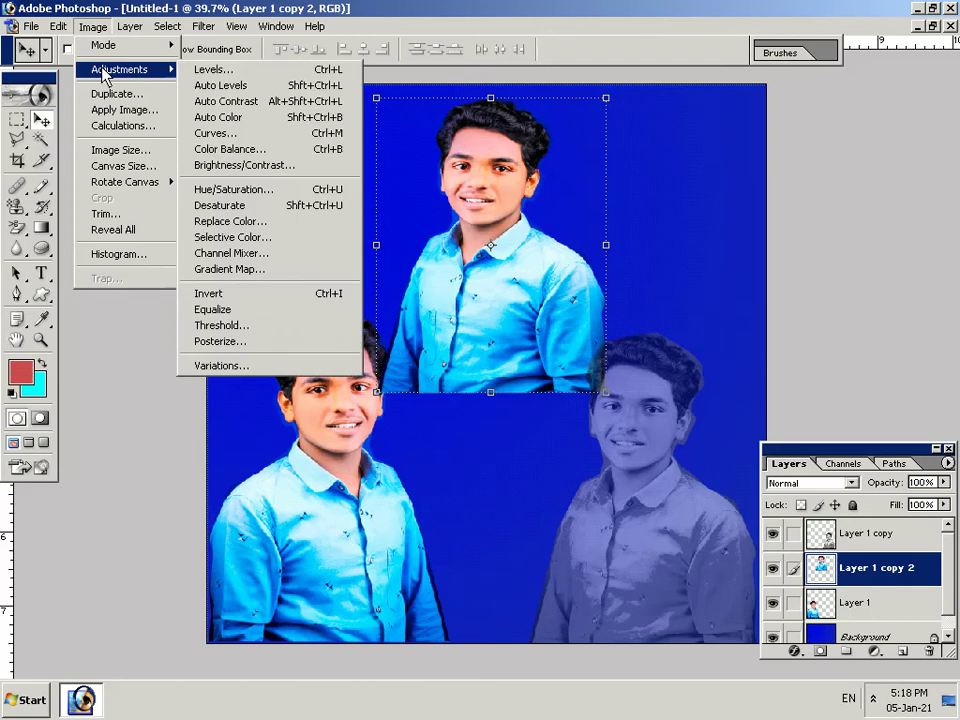
pyautogui.click(232, 189)
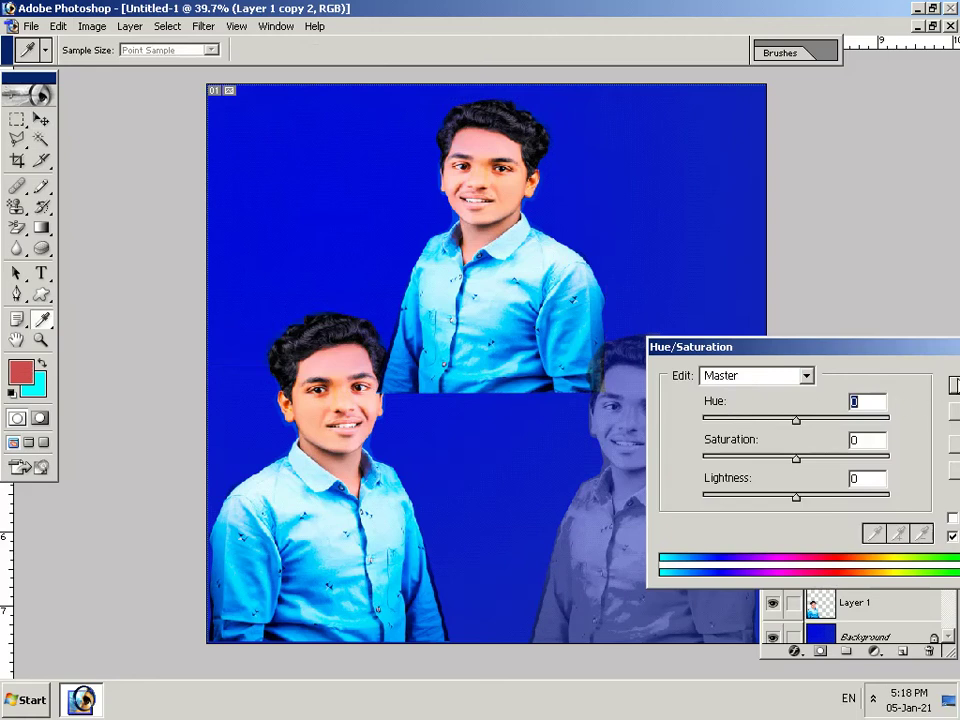
pyautogui.click(954, 386)
pyautogui.press('v')
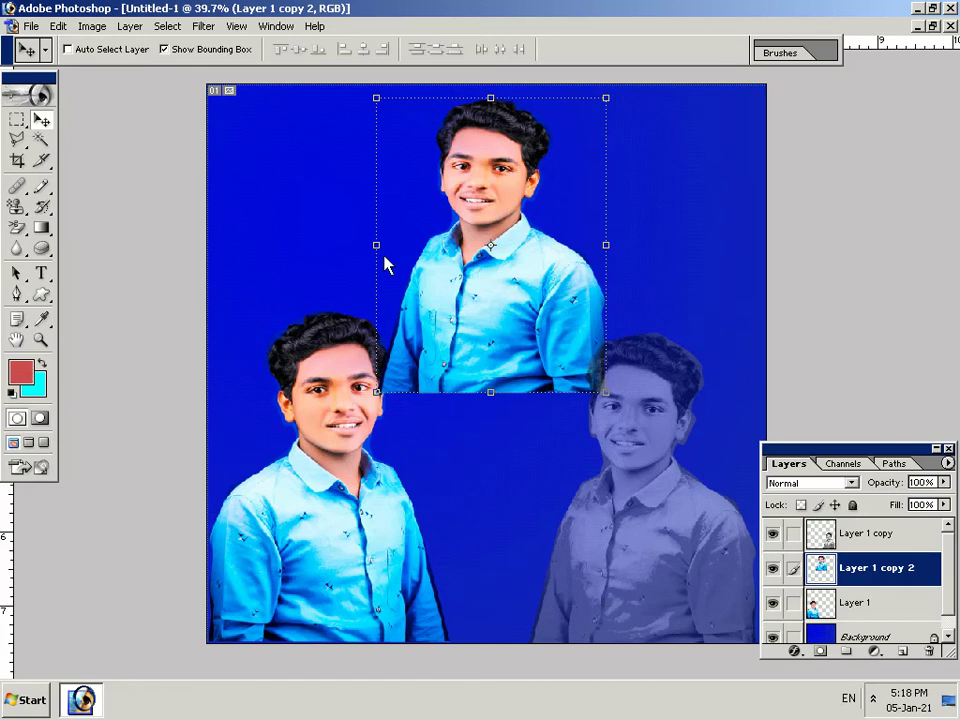
pyautogui.click(129, 26)
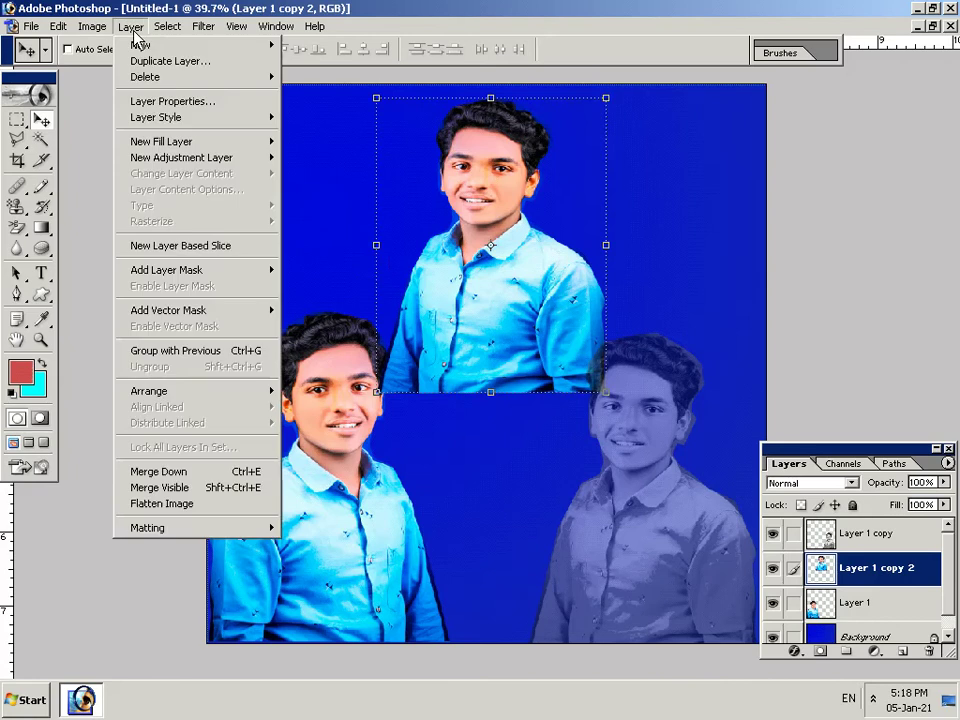
pyautogui.click(156, 101)
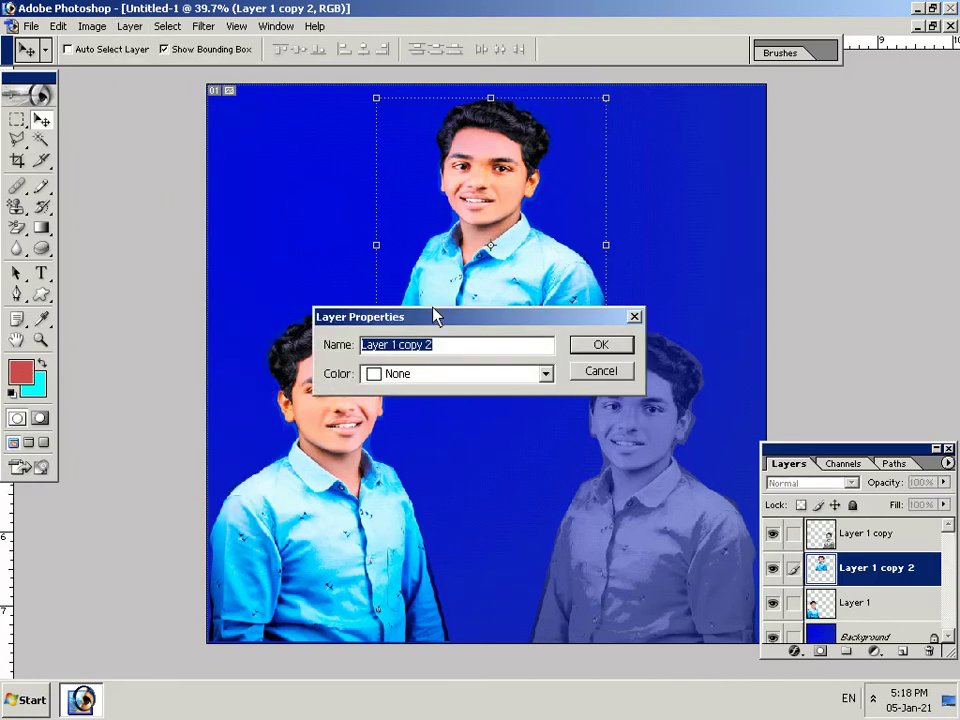
pyautogui.click(600, 344)
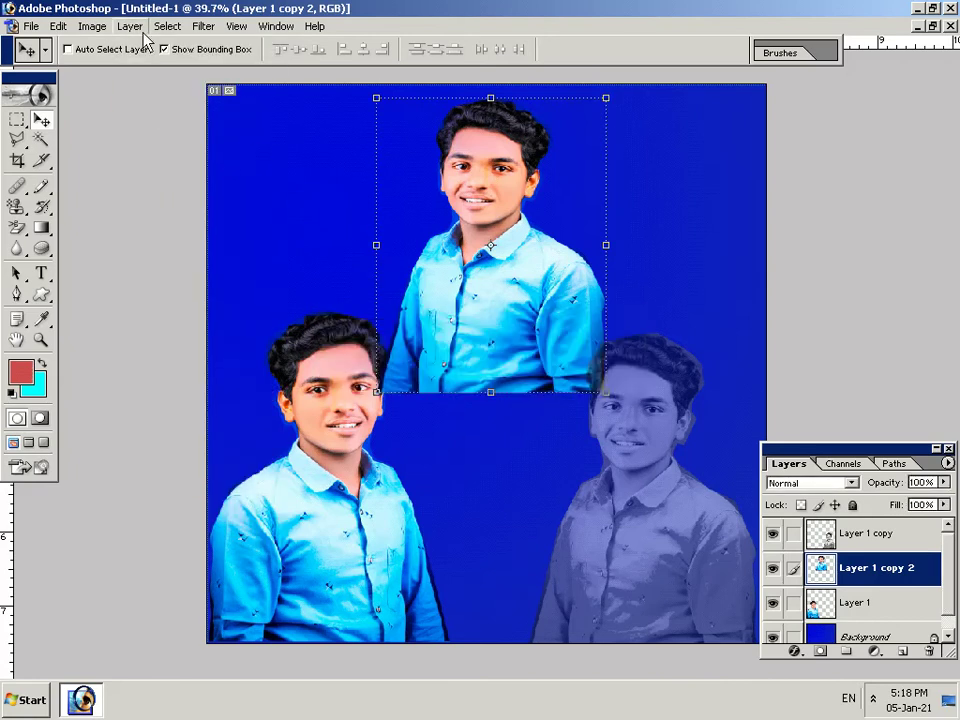
# - Shift the top copy's hue to about +22 so the shirt turns deep blue
pyautogui.click(92, 26)
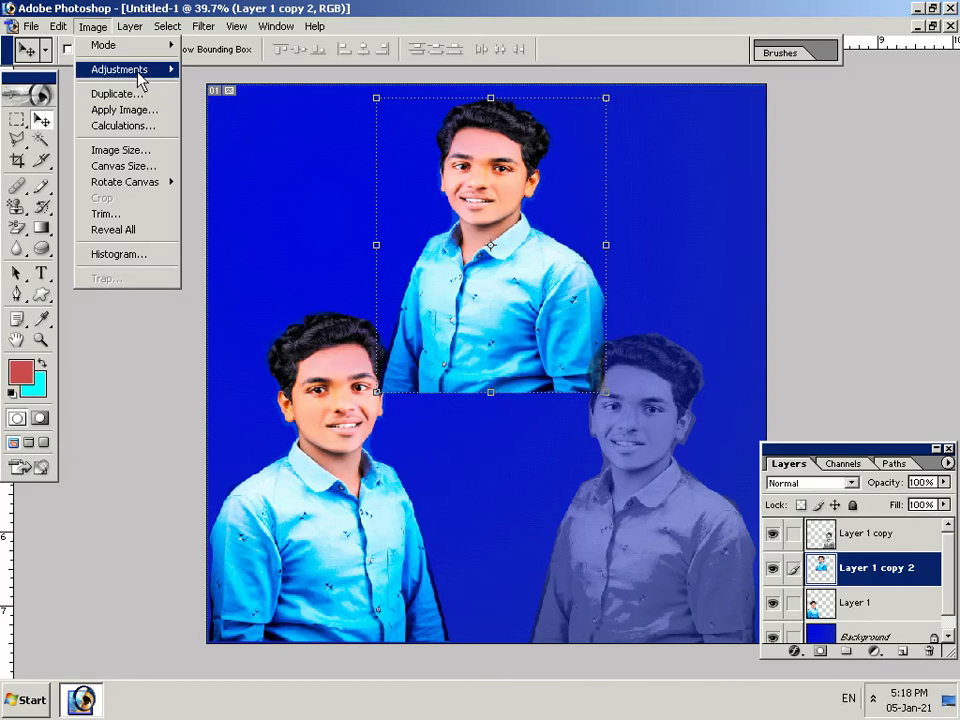
pyautogui.moveTo(119, 69)
pyautogui.click(208, 250)
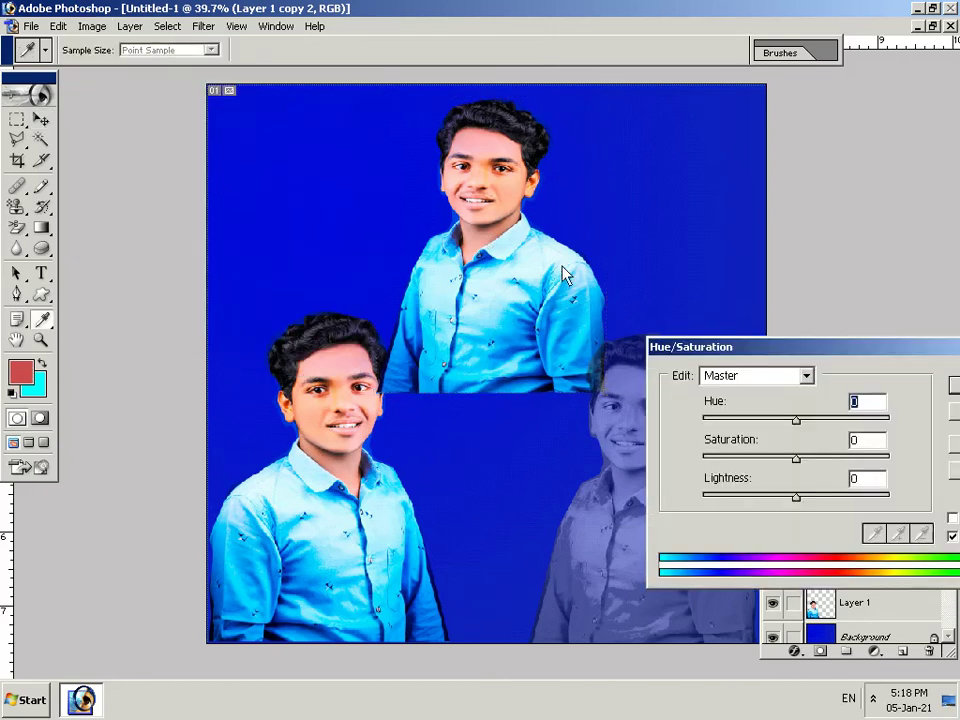
pyautogui.moveTo(796, 421)
pyautogui.mouseDown()
pyautogui.moveTo(698, 421)
pyautogui.moveTo(746, 409)
pyautogui.moveTo(829, 418)
pyautogui.moveTo(704, 424)
pyautogui.moveTo(739, 433)
pyautogui.moveTo(771, 422)
pyautogui.moveTo(805, 445)
pyautogui.moveTo(873, 441)
pyautogui.moveTo(823, 437)
pyautogui.moveTo(851, 443)
pyautogui.moveTo(838, 450)
pyautogui.mouseUp()
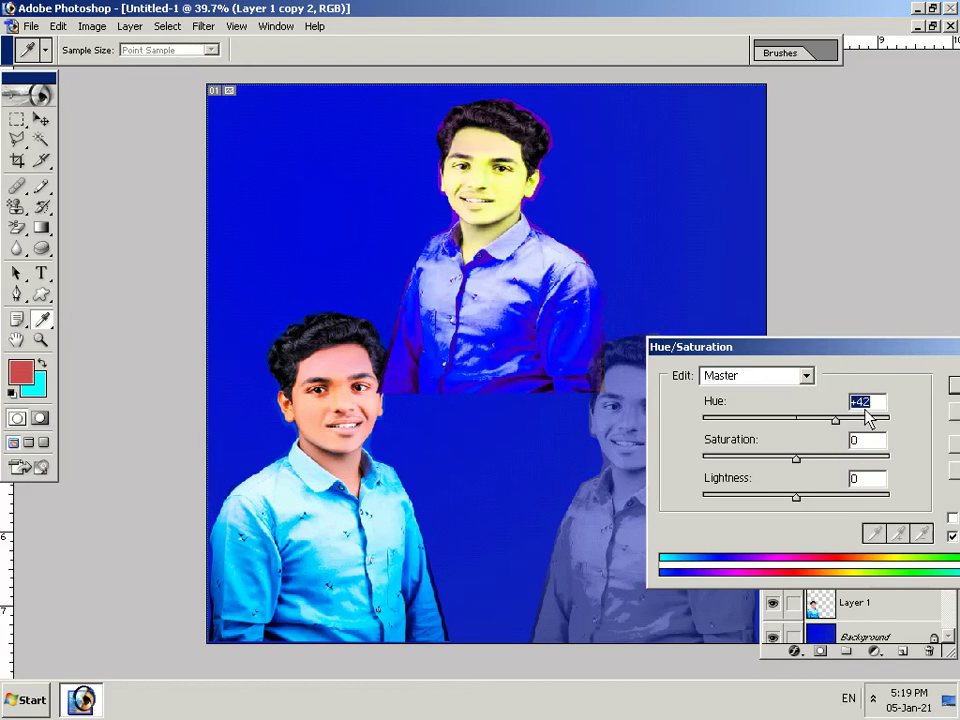
pyautogui.press('Down')
pyautogui.press('Down')
pyautogui.press('Down')
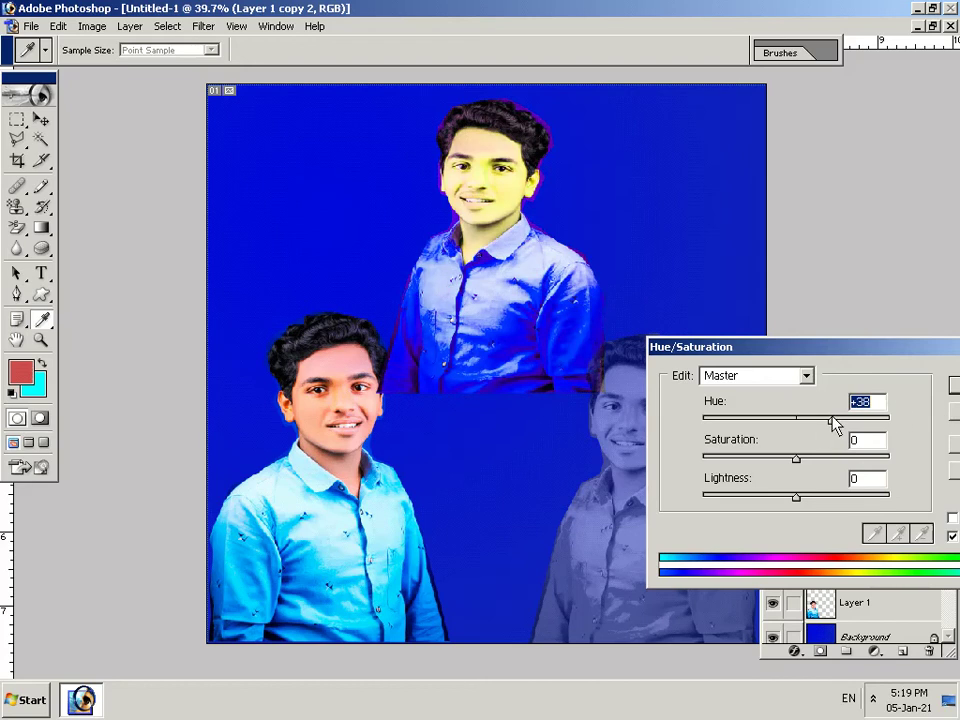
pyautogui.moveTo(833, 423); pyautogui.dragTo(853, 428)
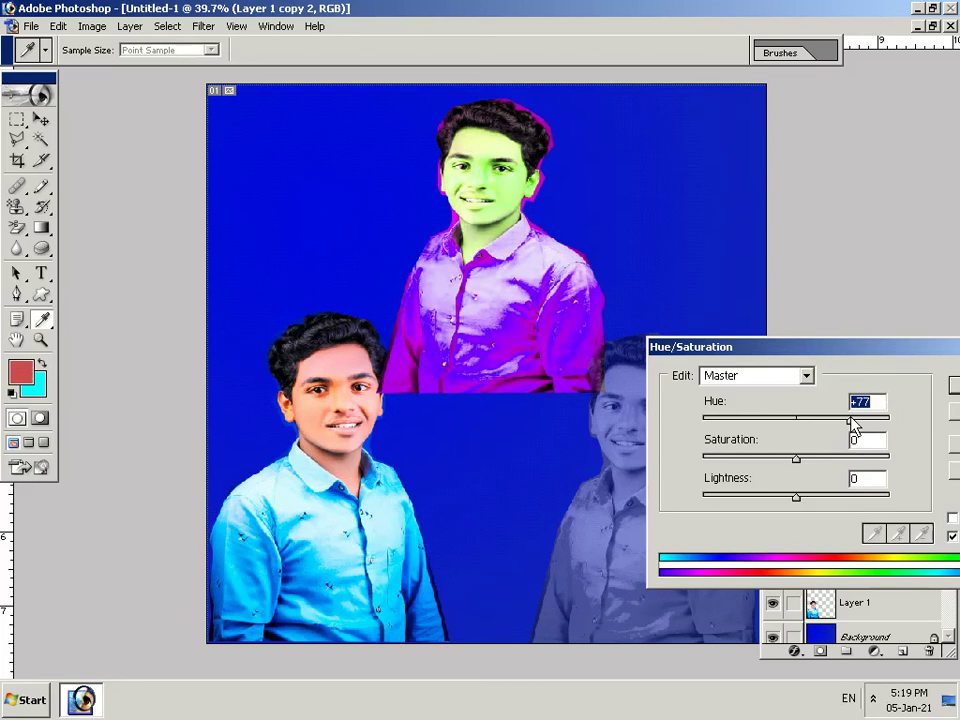
pyautogui.moveTo(852, 426)
pyautogui.mouseDown()
pyautogui.moveTo(893, 432)
pyautogui.moveTo(868, 443)
pyautogui.moveTo(839, 422)
pyautogui.moveTo(819, 424)
pyautogui.mouseUp()
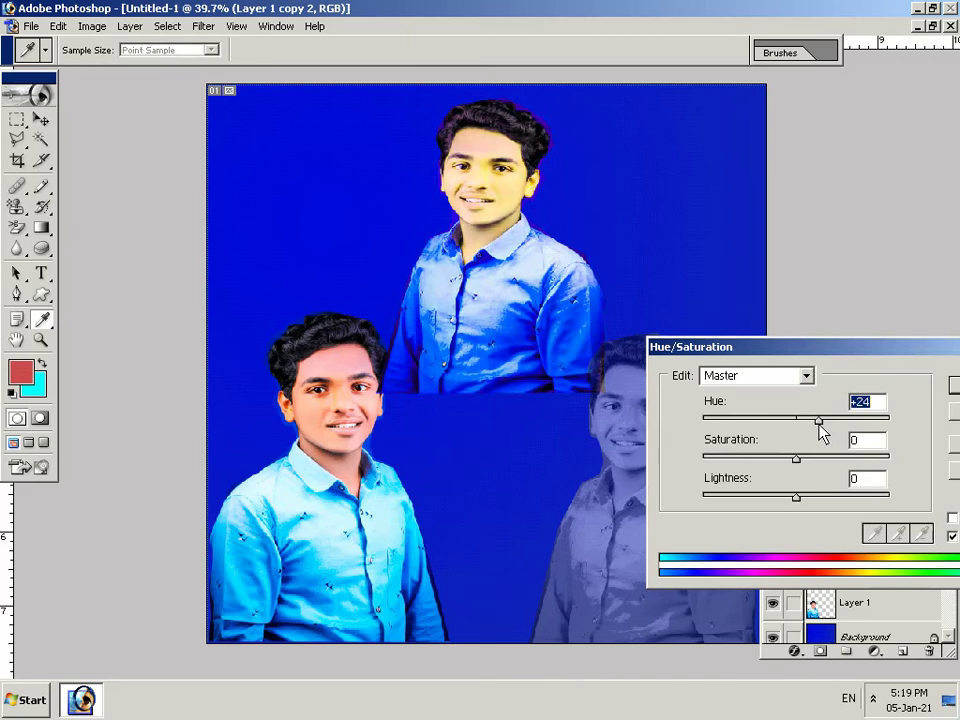
pyautogui.moveTo(823, 432); pyautogui.dragTo(821, 432)
# - Apply the hue shift, set the top copy to 66% opacity, and make Background active
pyautogui.click(952, 386)
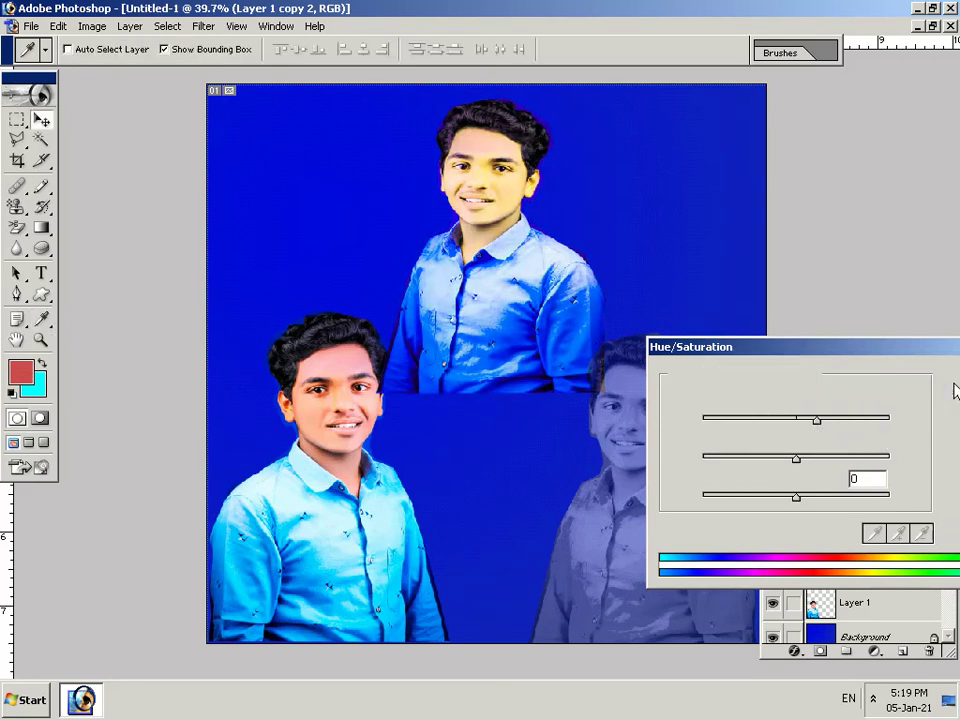
pyautogui.press('9')
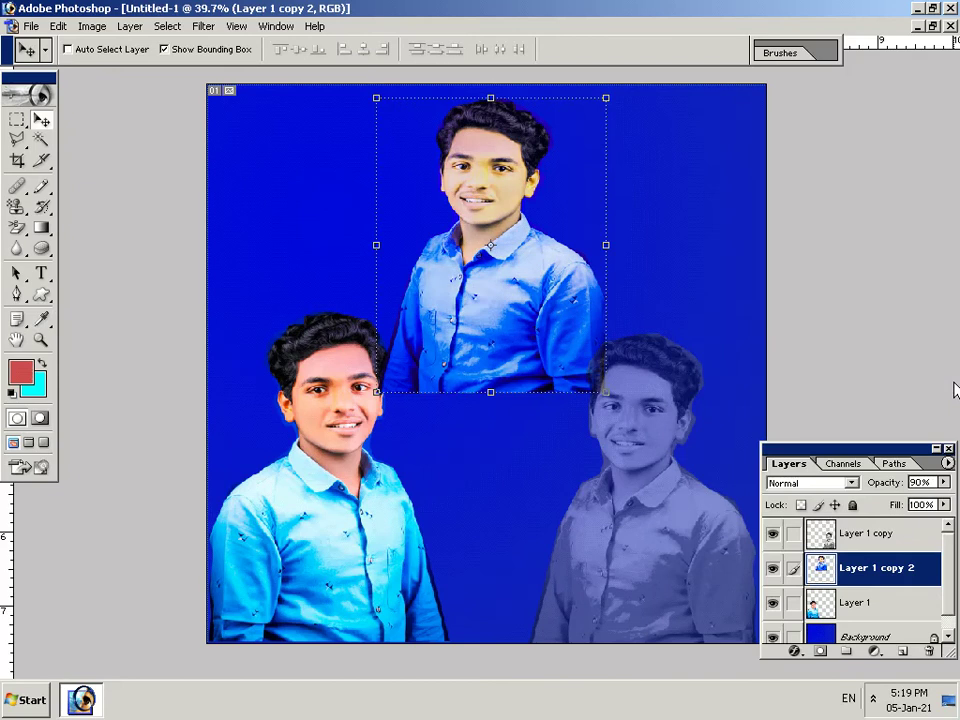
pyautogui.press('5')
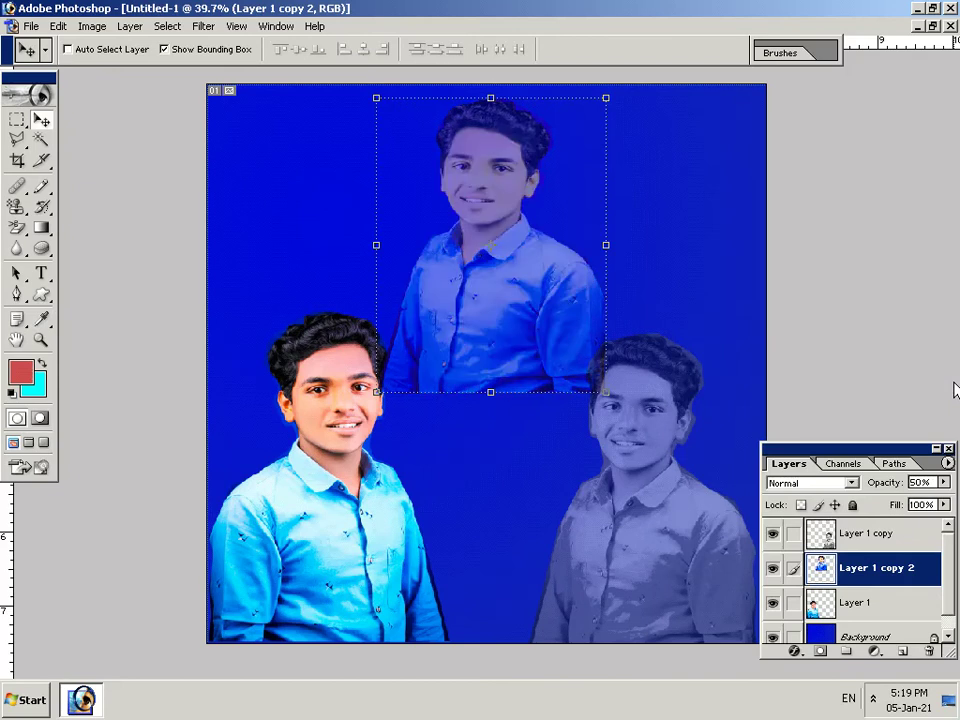
pyautogui.press('3')
pyautogui.press('6')
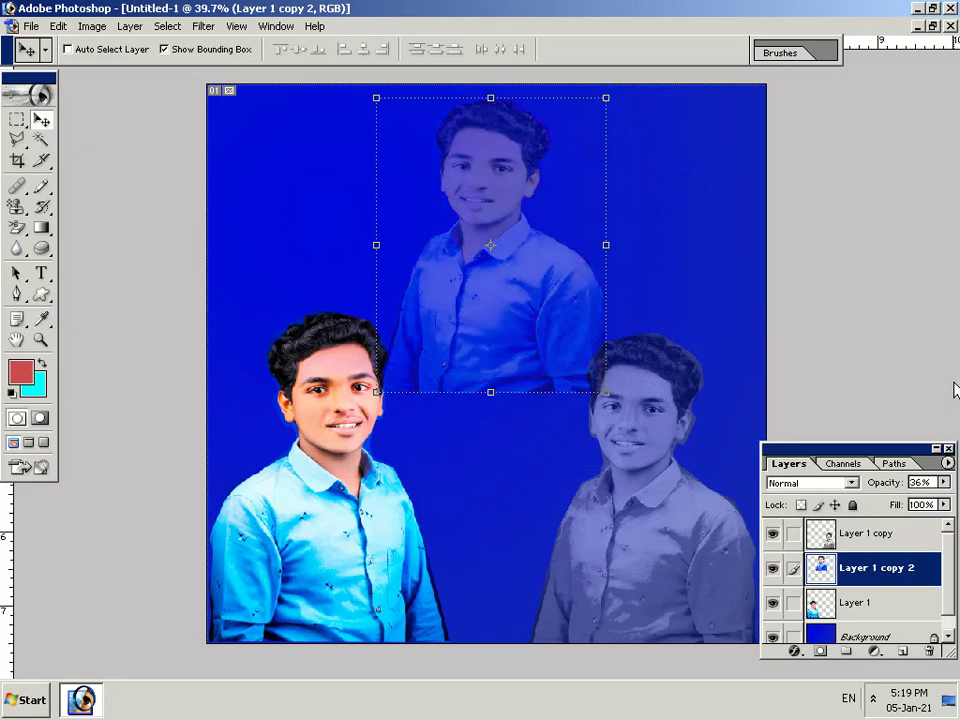
pyautogui.press('7')
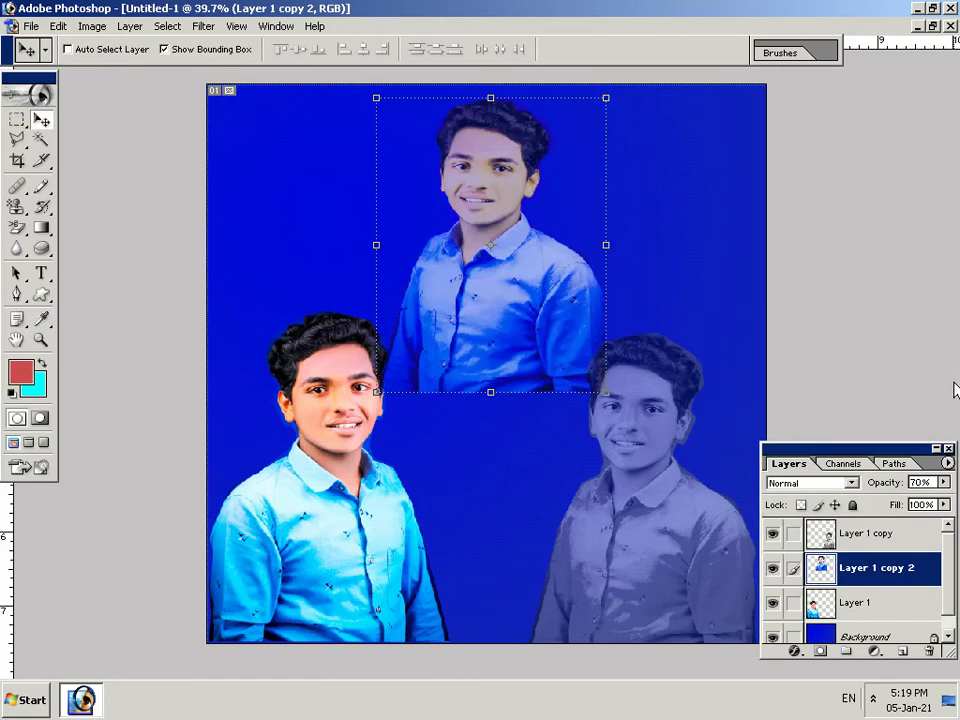
pyautogui.press('6')
pyautogui.press('6')
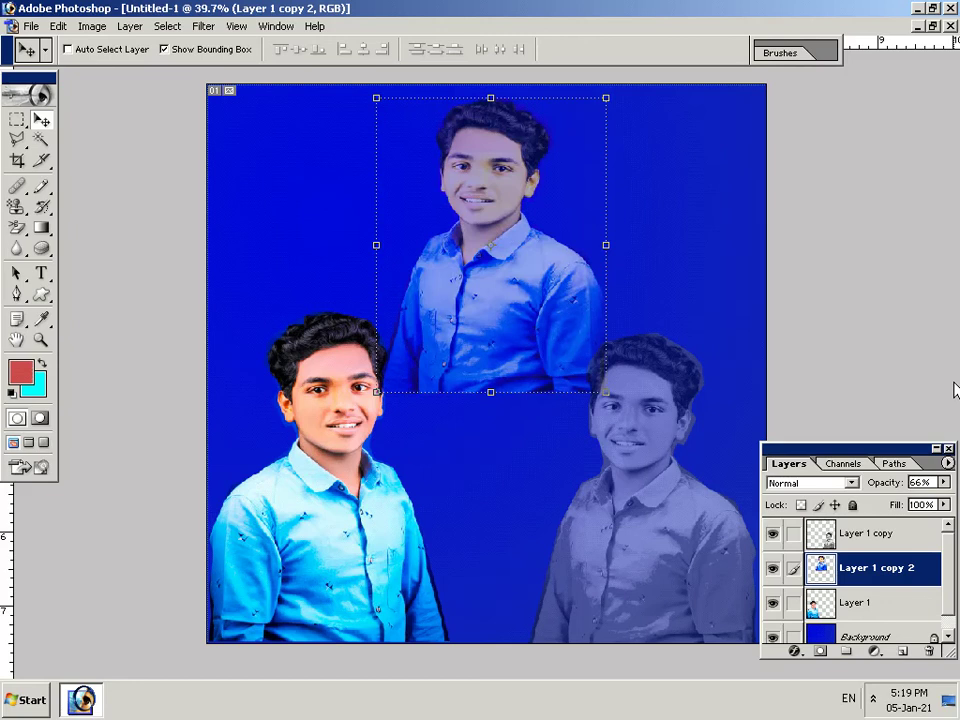
pyautogui.rightClick(268, 274)
pyautogui.click(285, 284)
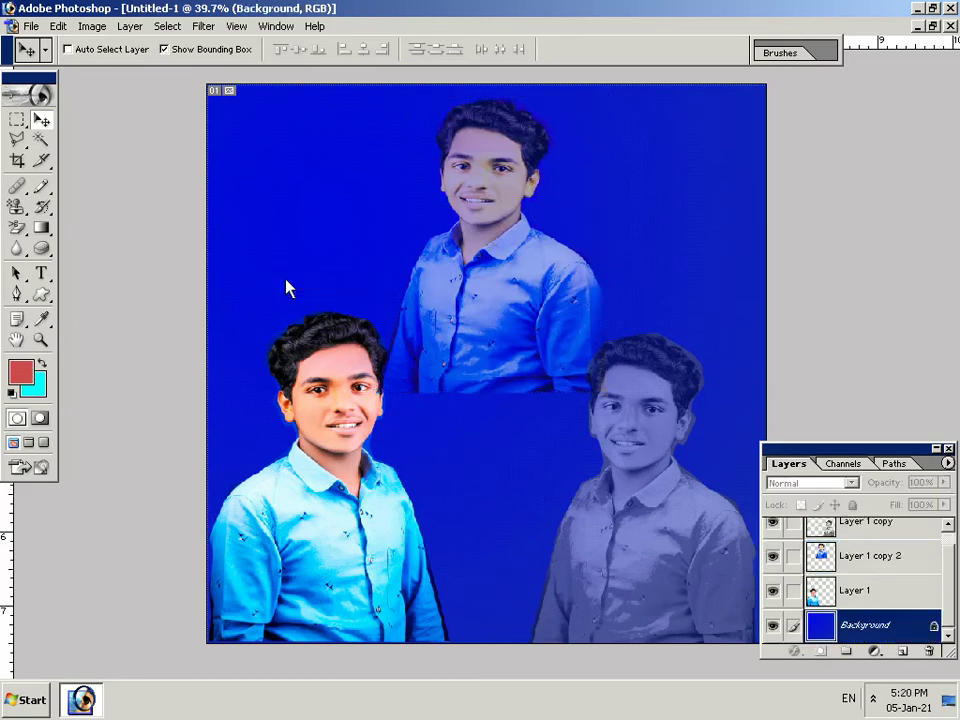
# - Select the Custom Shape tool and replace the picker's shapes with the default Shapes set
pyautogui.click(42, 300)
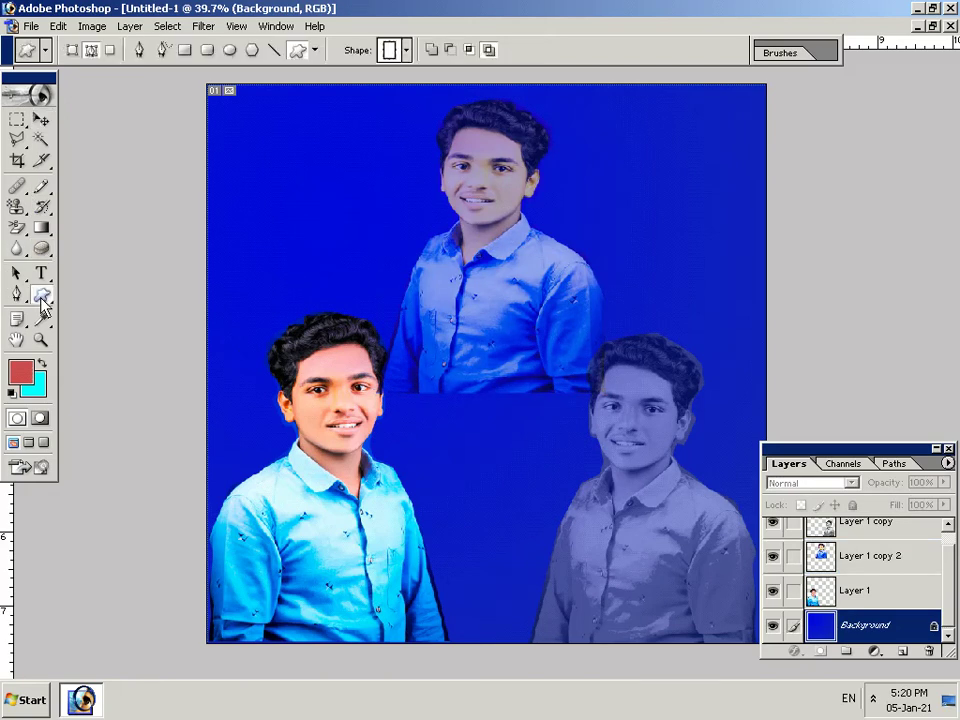
pyautogui.click(406, 52)
pyautogui.scroll(-2, 385, 142)
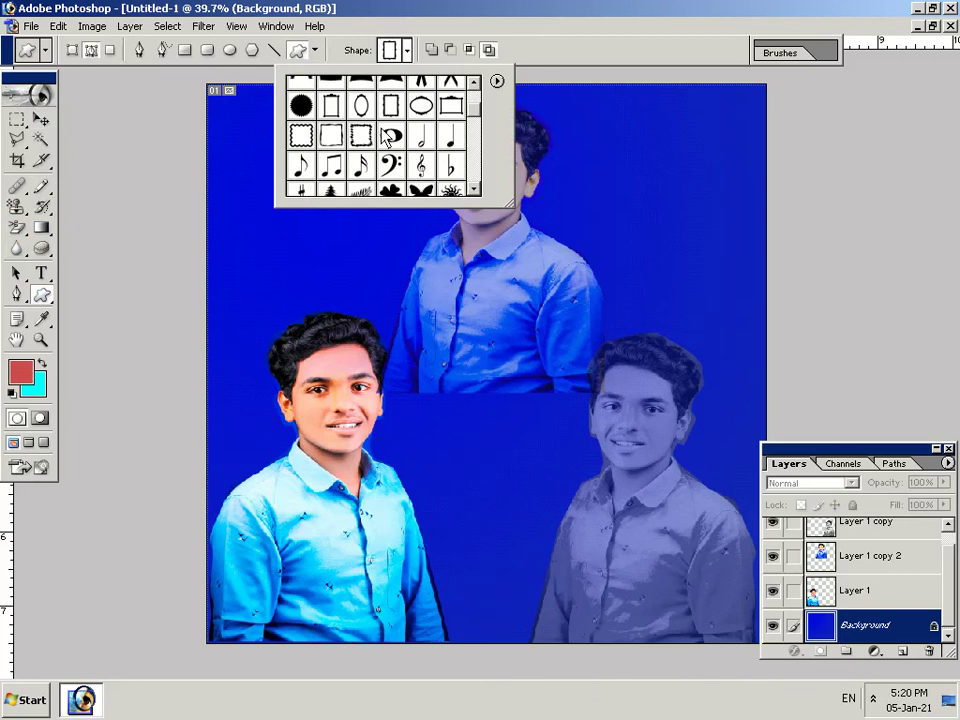
pyautogui.scroll(-2, 388, 135)
pyautogui.scroll(-1, 386, 135)
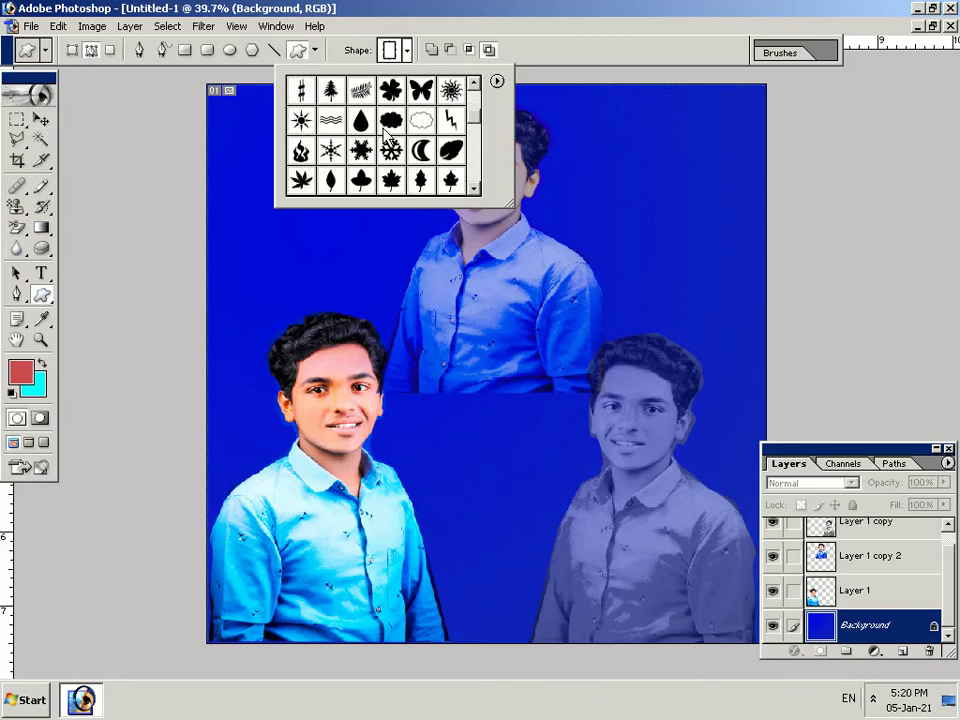
pyautogui.click(497, 88)
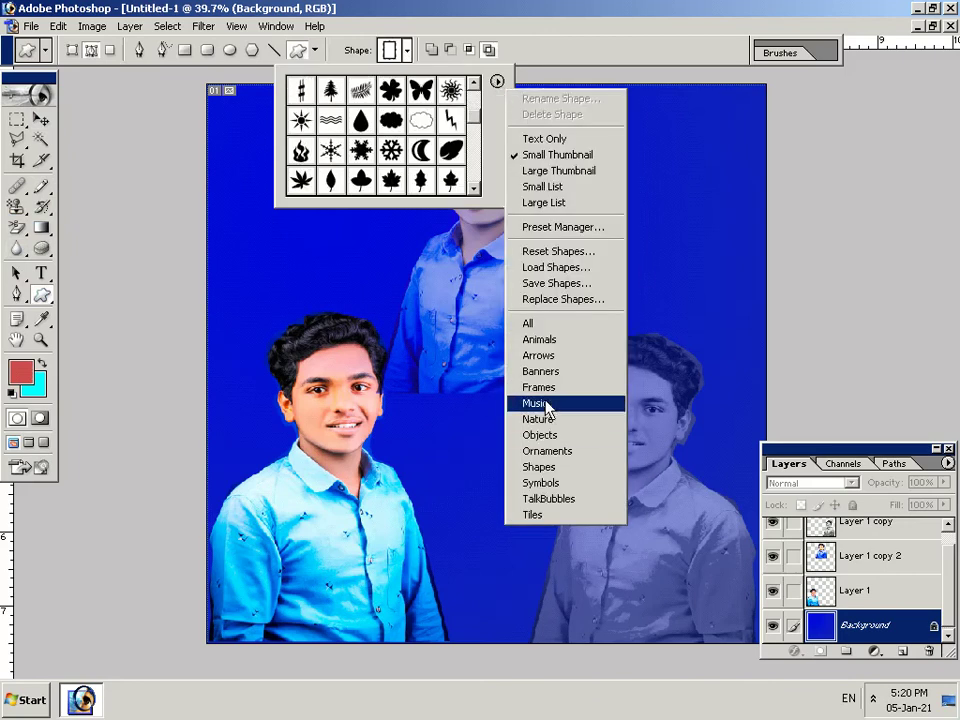
pyautogui.click(556, 468)
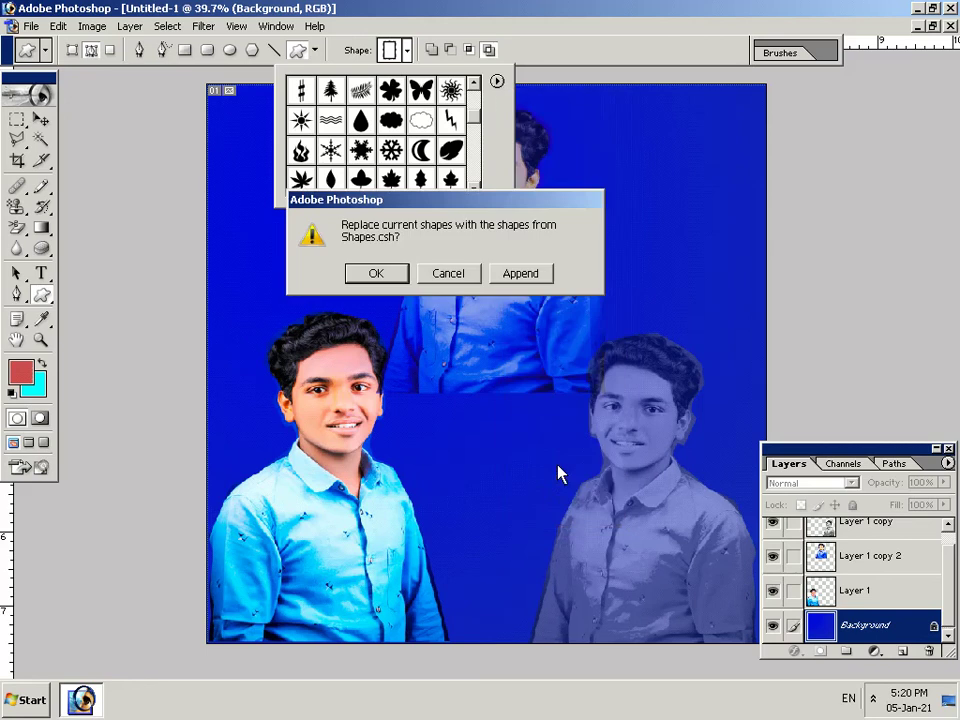
pyautogui.click(398, 273)
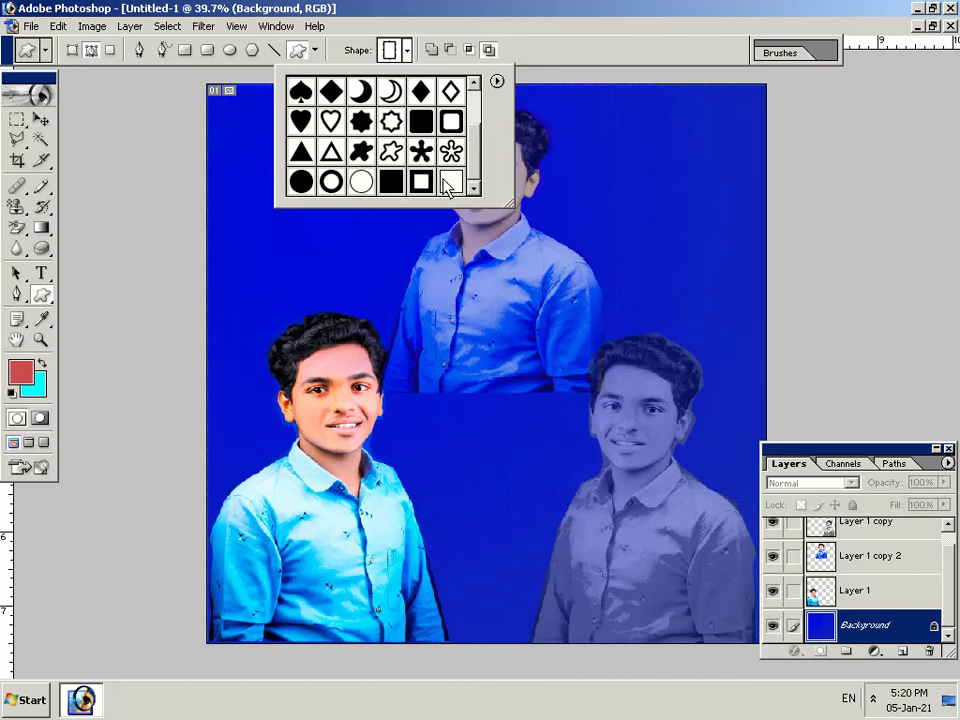
# - Choose the heart from the loaded custom shapes
pyautogui.click(475, 85)
pyautogui.click(475, 85)
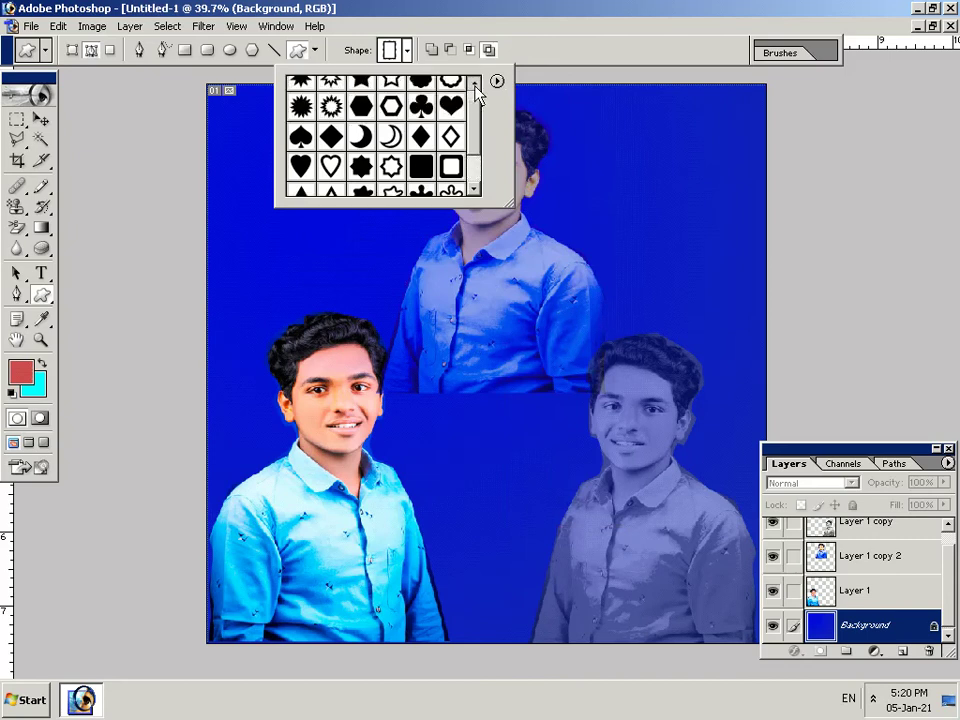
pyautogui.click(475, 85)
pyautogui.click(451, 119)
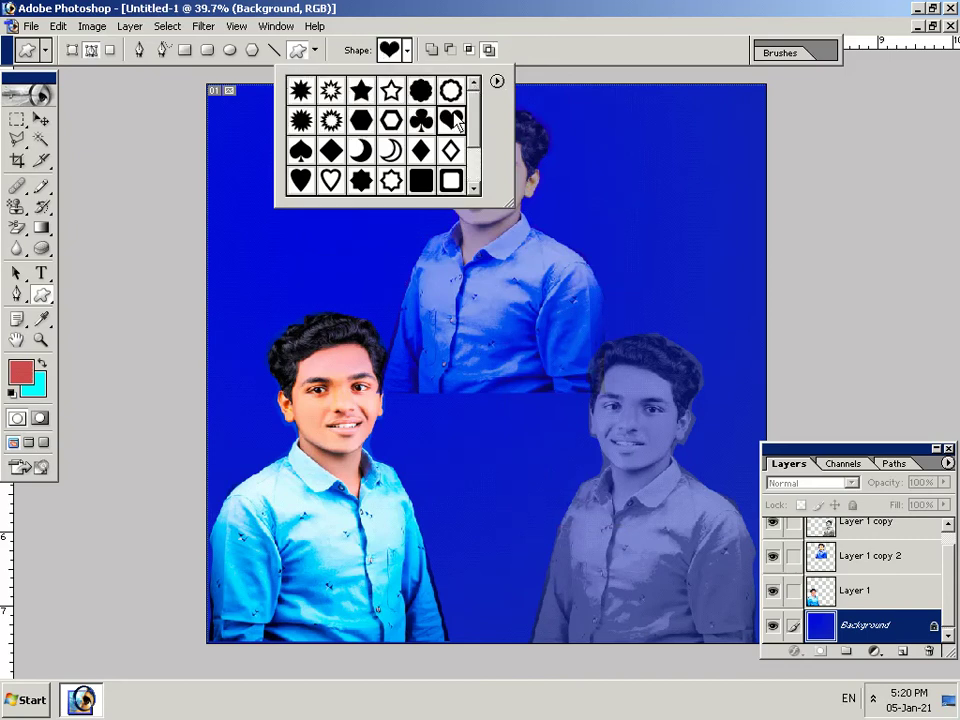
pyautogui.click(455, 121)
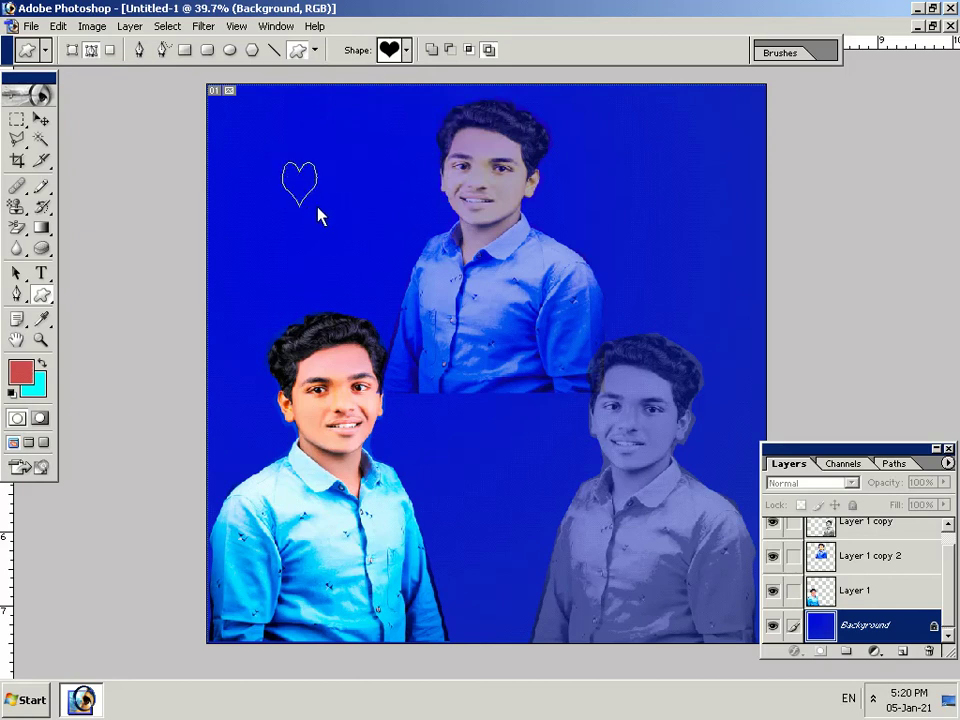
# - Draw a top-left heart, lift its selection onto new Layer 2, and bring up layer effects
pyautogui.moveTo(318, 215); pyautogui.dragTo(398, 280)
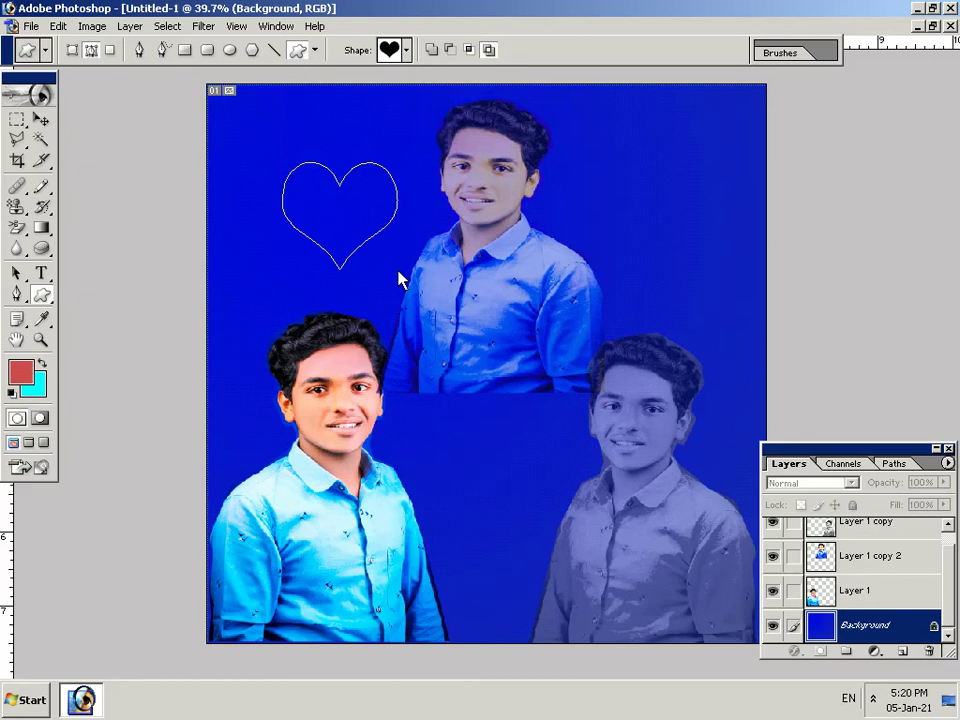
pyautogui.hotkey('ctrl', 'Return')
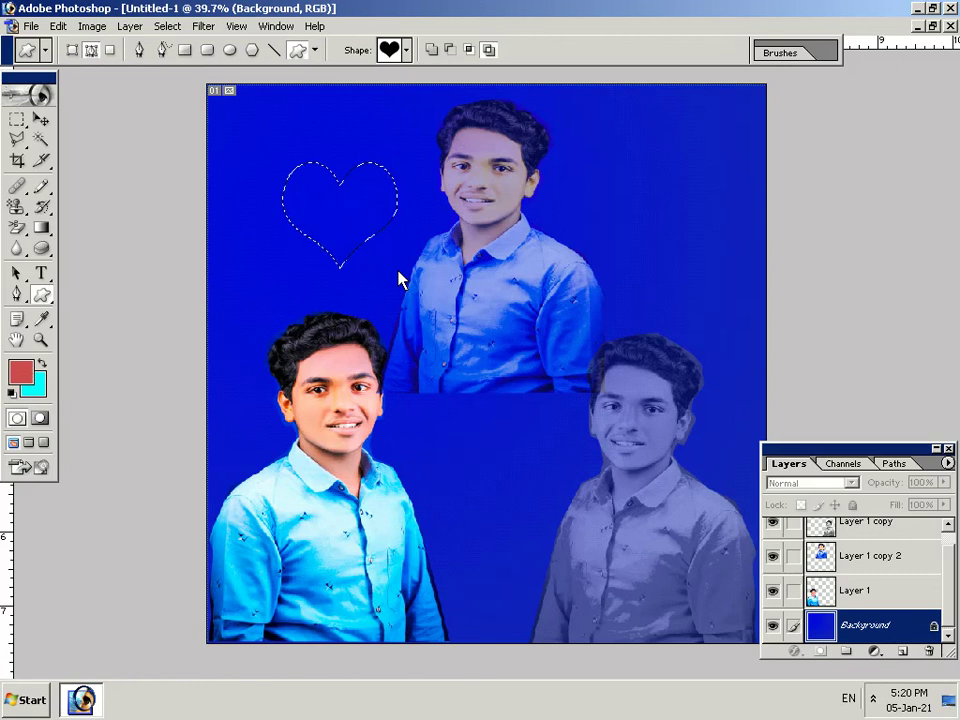
pyautogui.hotkey('ctrl', 'j')
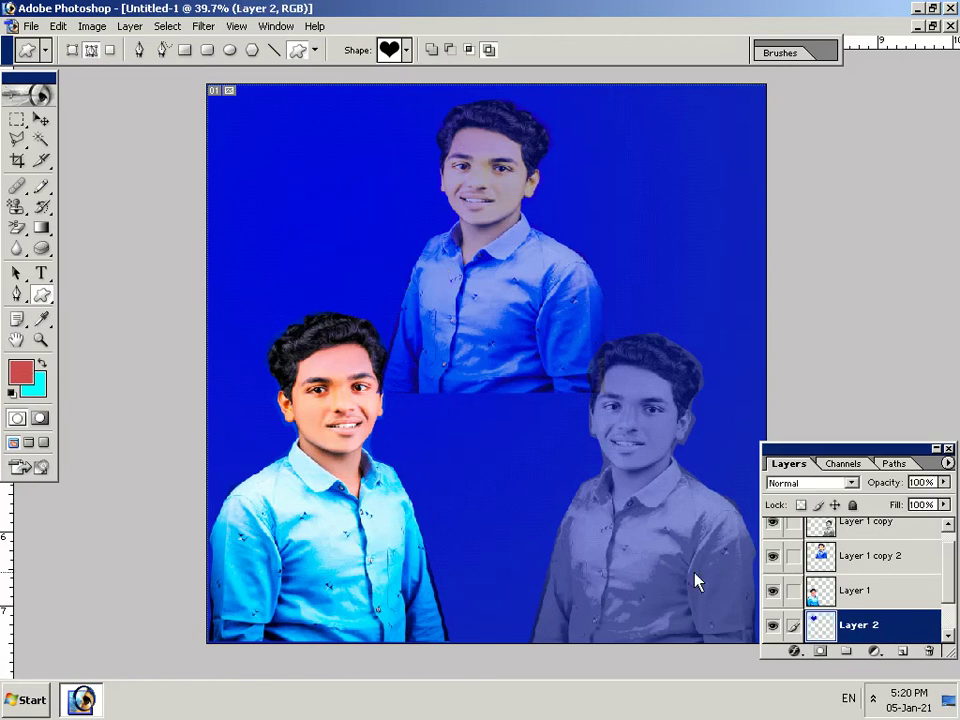
pyautogui.click(796, 651)
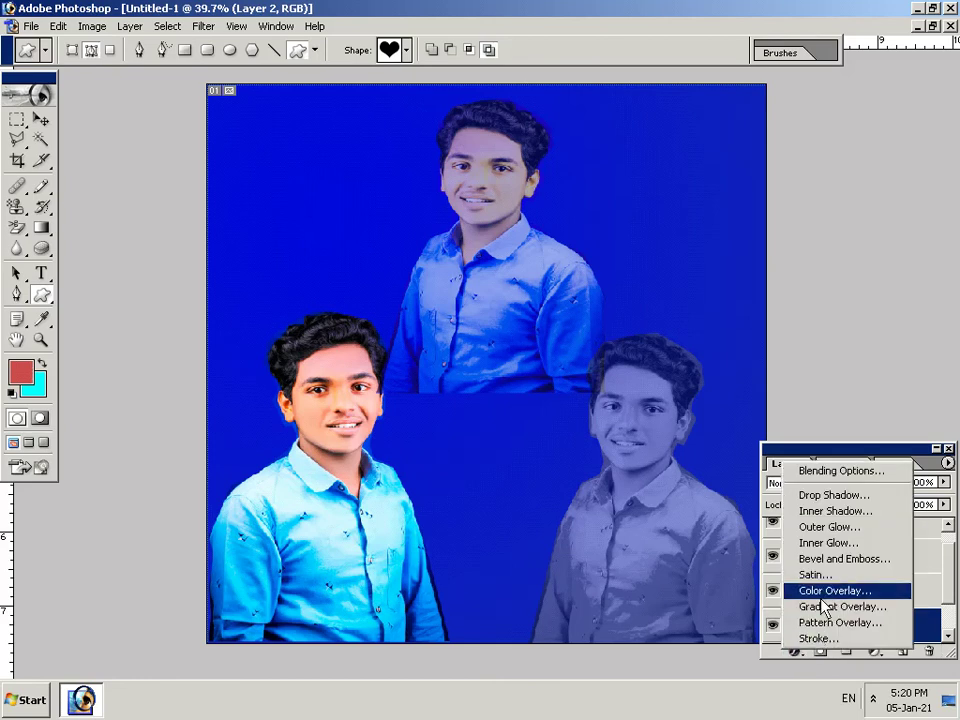
# - Add a Color Overlay to the heart at about half opacity, trying blue, green and cyan hues
pyautogui.click(823, 590)
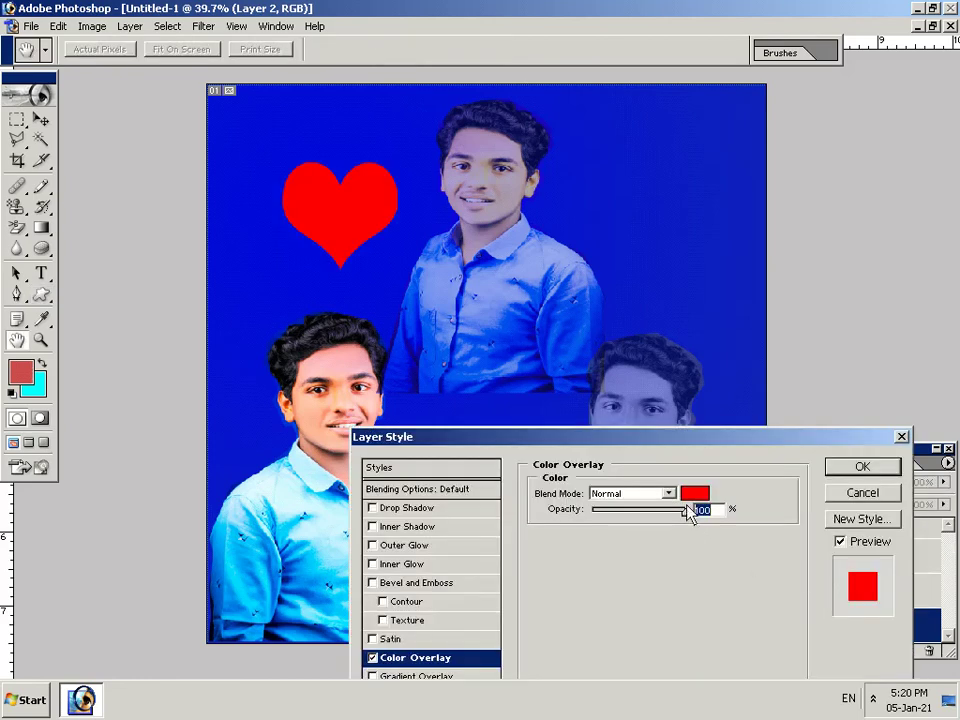
pyautogui.moveTo(689, 512)
pyautogui.mouseDown()
pyautogui.moveTo(600, 521)
pyautogui.moveTo(636, 522)
pyautogui.moveTo(654, 510)
pyautogui.mouseUp()
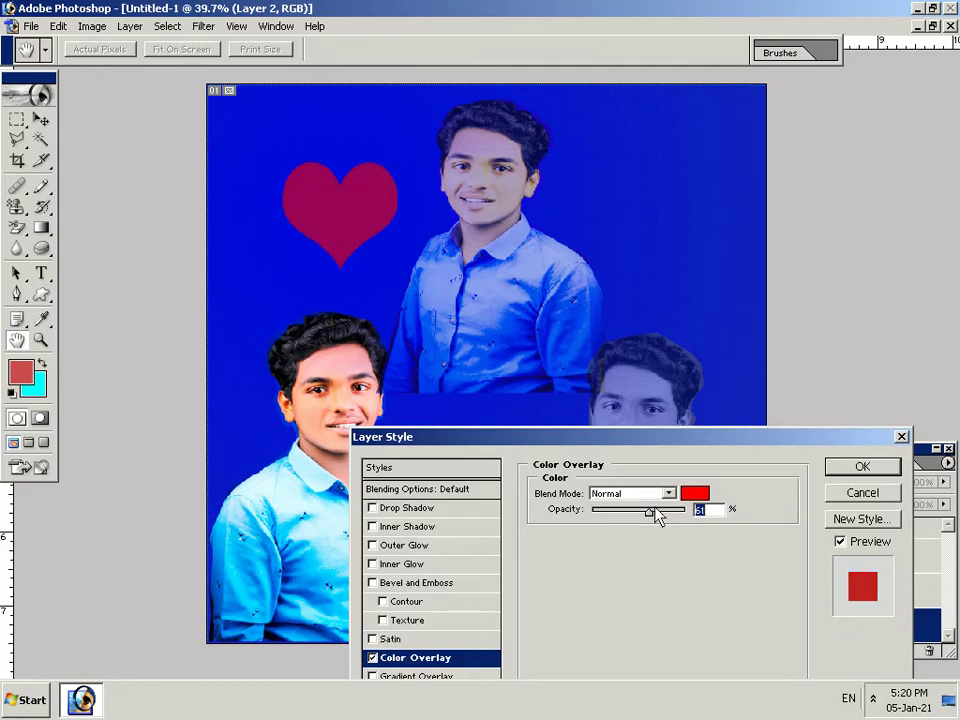
pyautogui.click(695, 493)
pyautogui.click(563, 481)
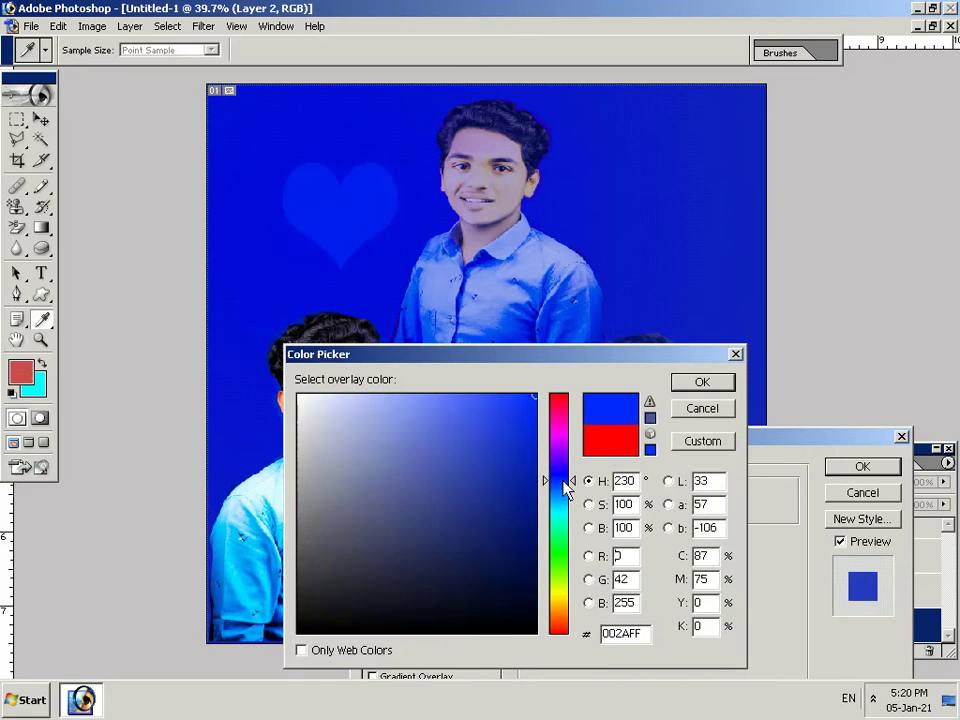
pyautogui.click(566, 492)
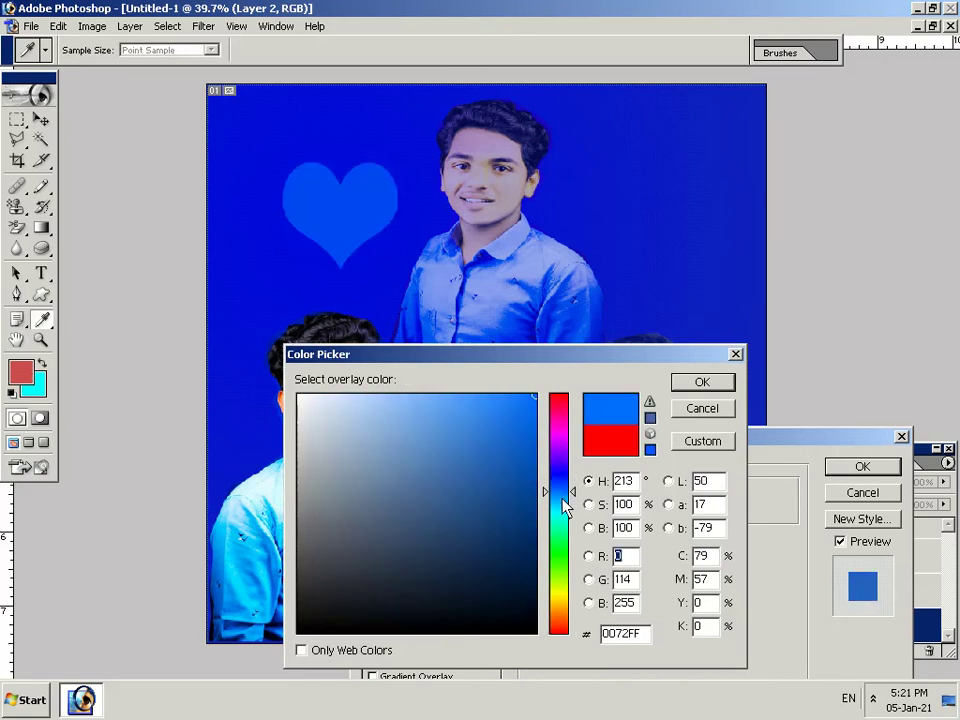
pyautogui.click(566, 580)
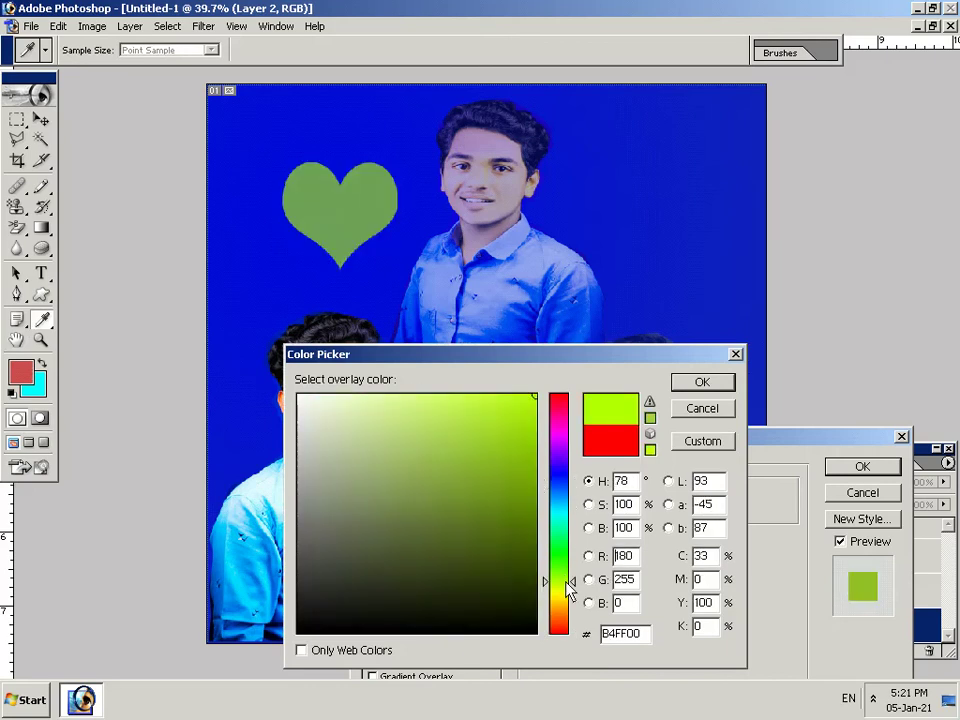
pyautogui.click(566, 510)
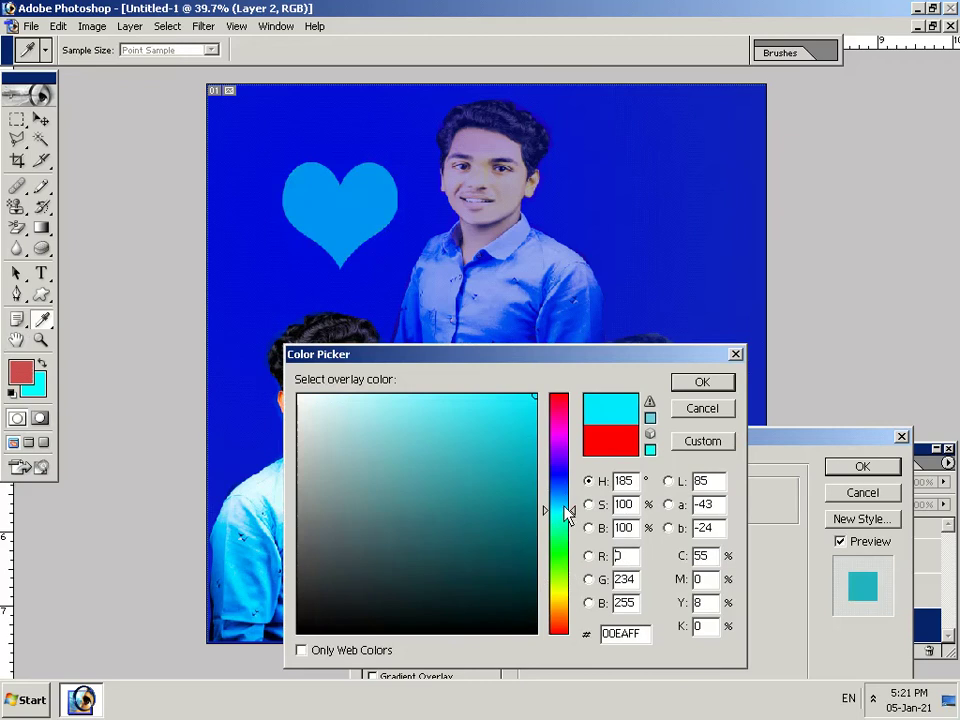
# - Settle the overlay colour on bright blue #004EFF and apply the effect
pyautogui.click(570, 487)
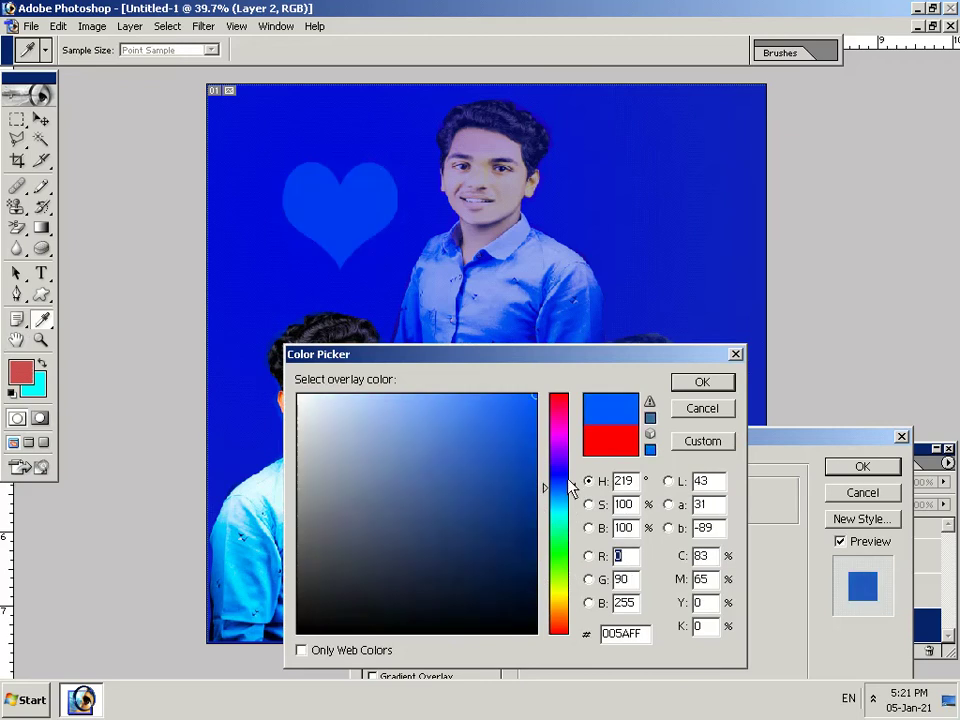
pyautogui.click(569, 480)
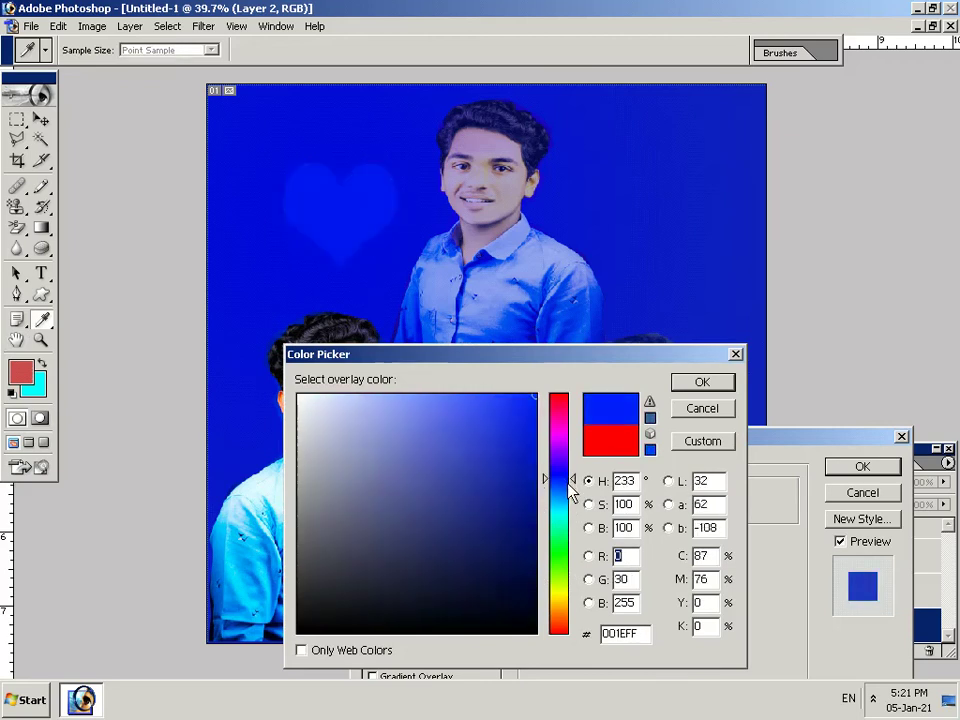
pyautogui.click(570, 485)
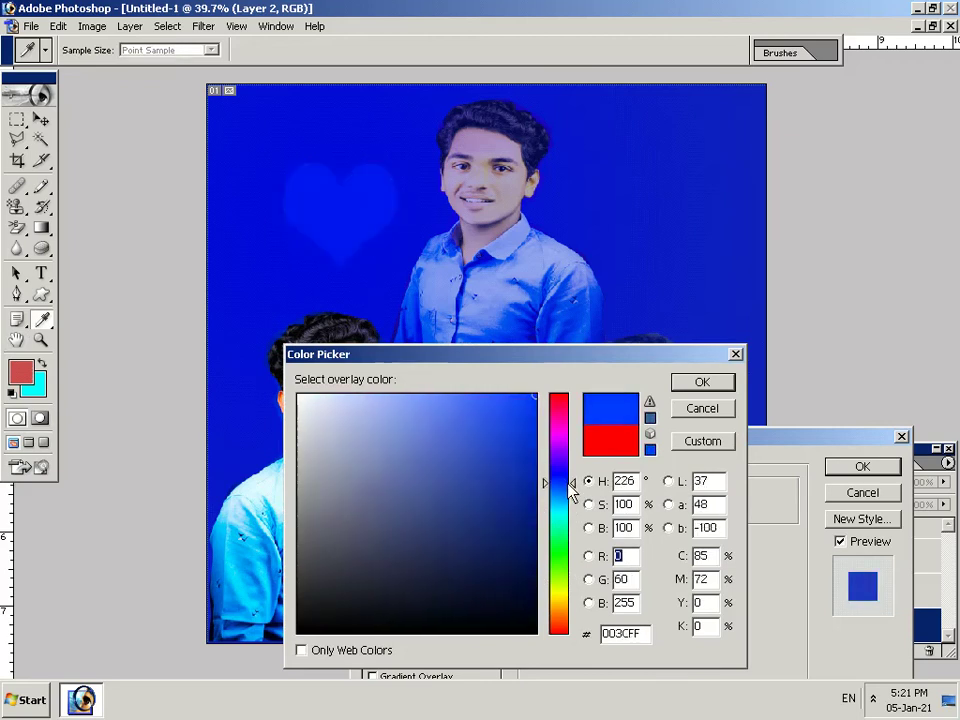
pyautogui.click(617, 450)
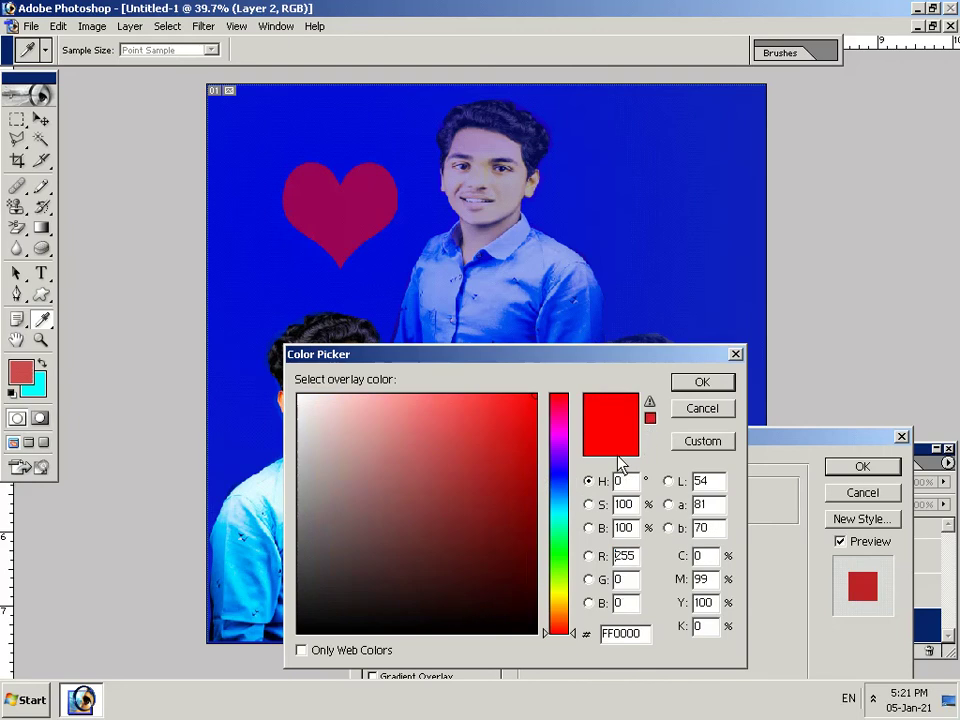
pyautogui.click(562, 440)
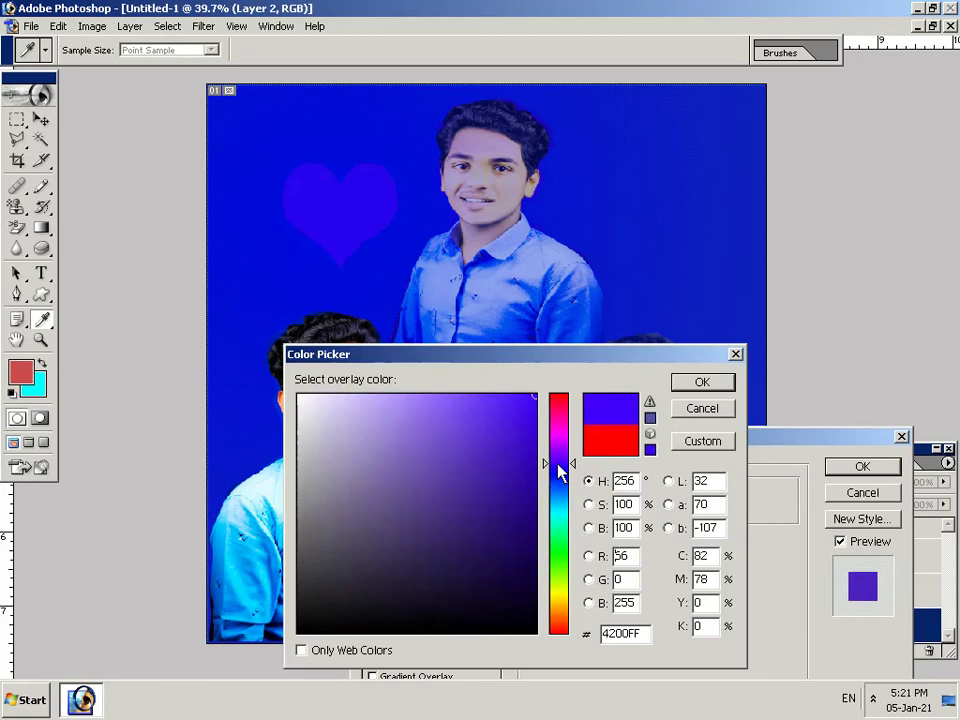
pyautogui.moveTo(558, 464); pyautogui.dragTo(557, 495)
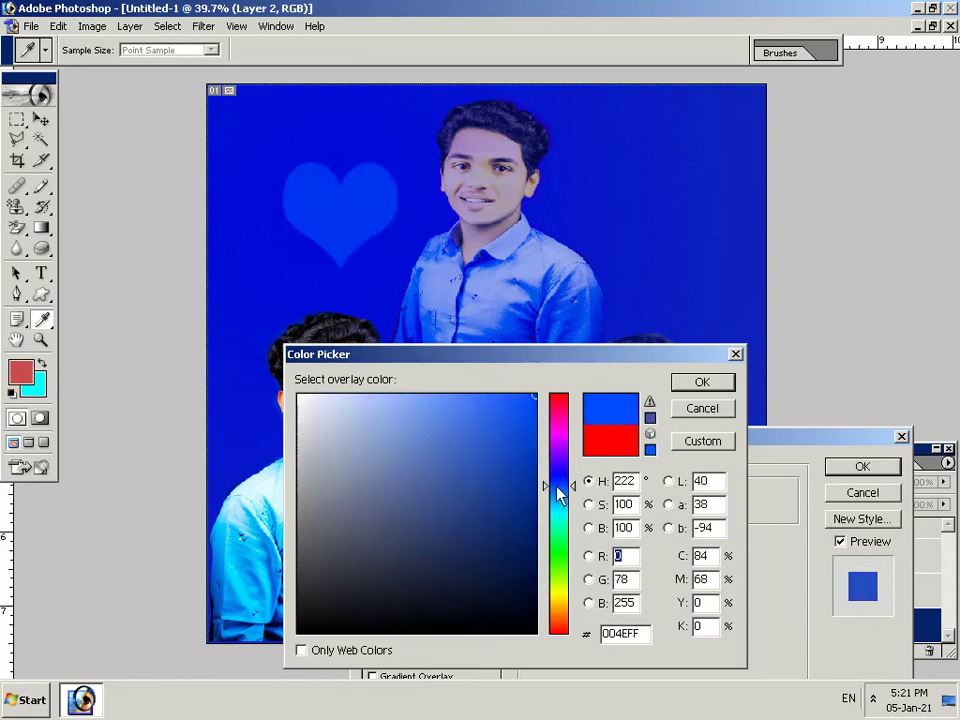
pyautogui.click(703, 383)
pyautogui.click(862, 466)
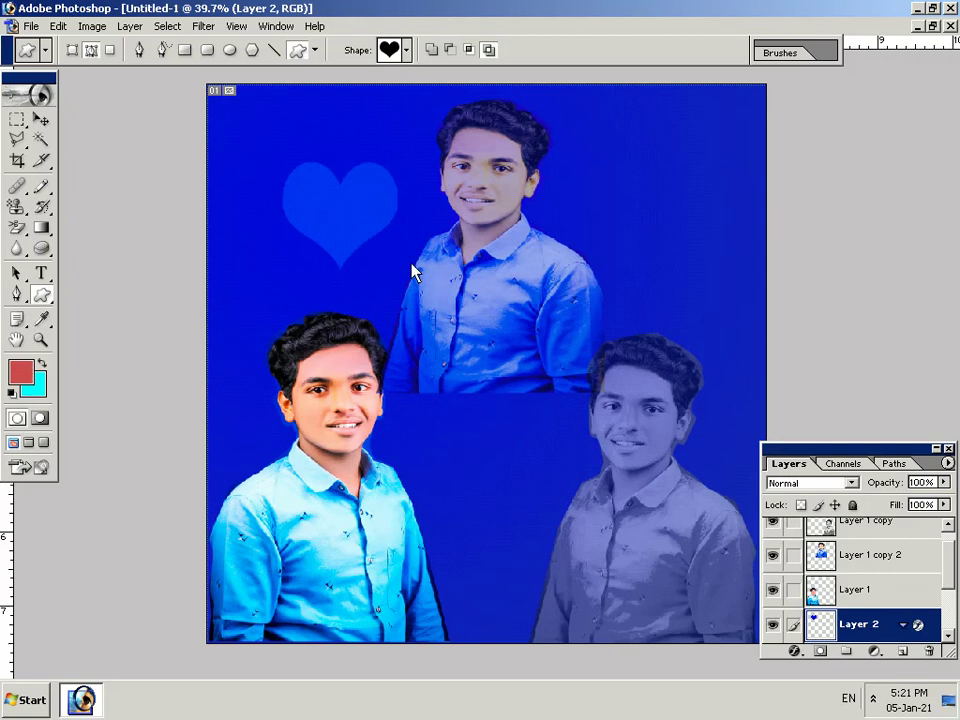
# - Adjust the heart layer's opacity with number keys and position the heart in the upper left
pyautogui.click(40, 119)
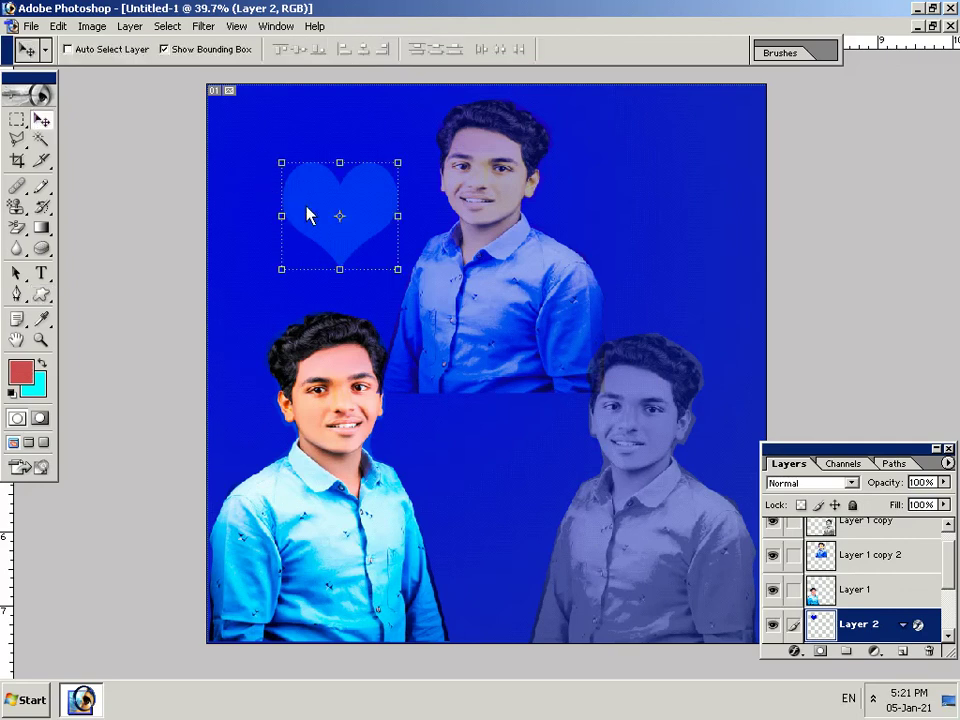
pyautogui.press('5')
pyautogui.press('5')
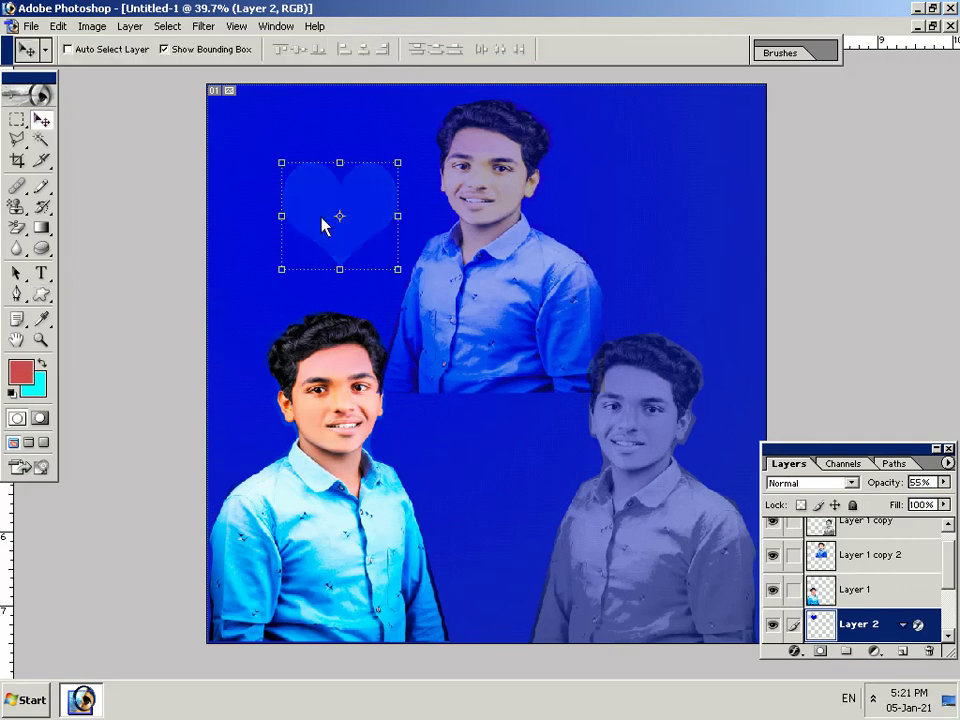
pyautogui.press('5')
pyautogui.press('4')
pyautogui.press('8')
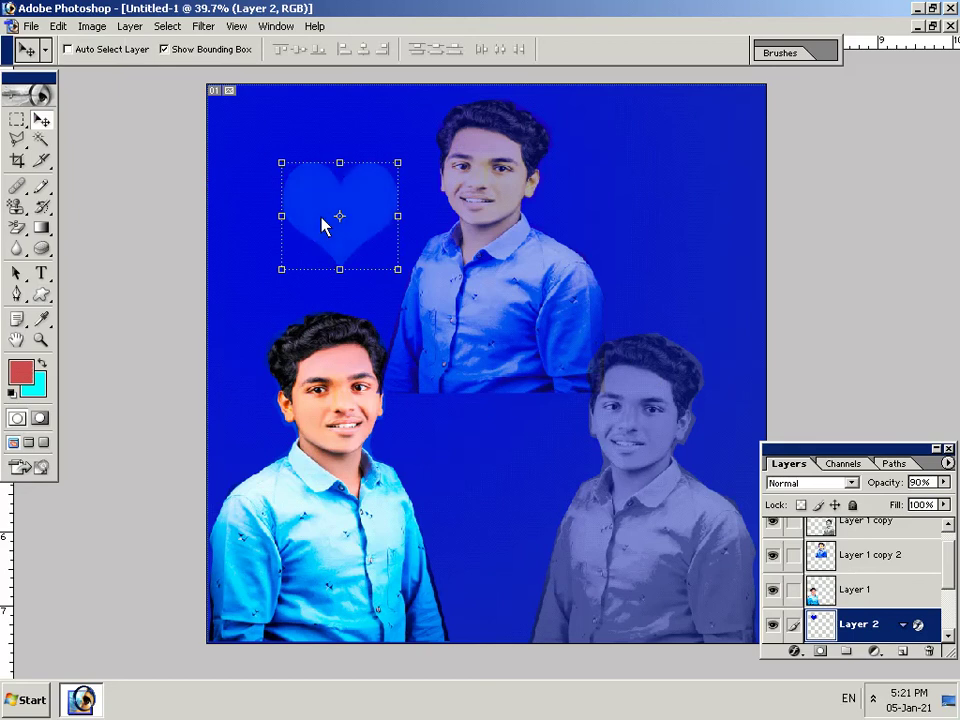
pyautogui.moveTo(321, 226); pyautogui.dragTo(208, 398)
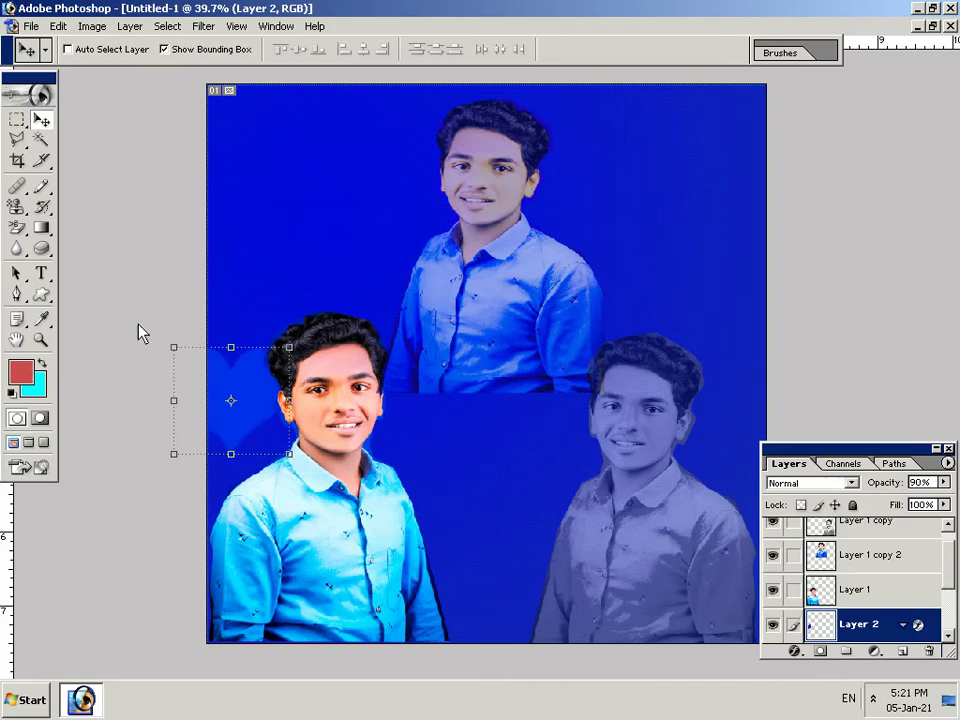
pyautogui.moveTo(243, 405); pyautogui.dragTo(306, 205)
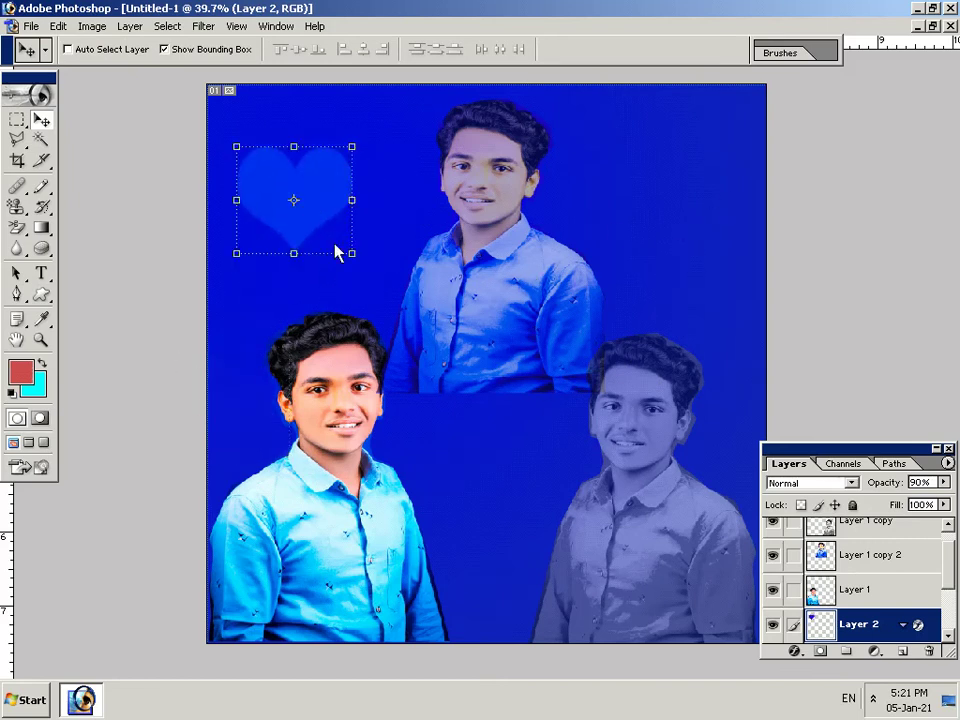
# - Rotate the heart about 21°, stretch it wider, and duplicate it toward the upper right
pyautogui.moveTo(349, 274); pyautogui.dragTo(408, 278)
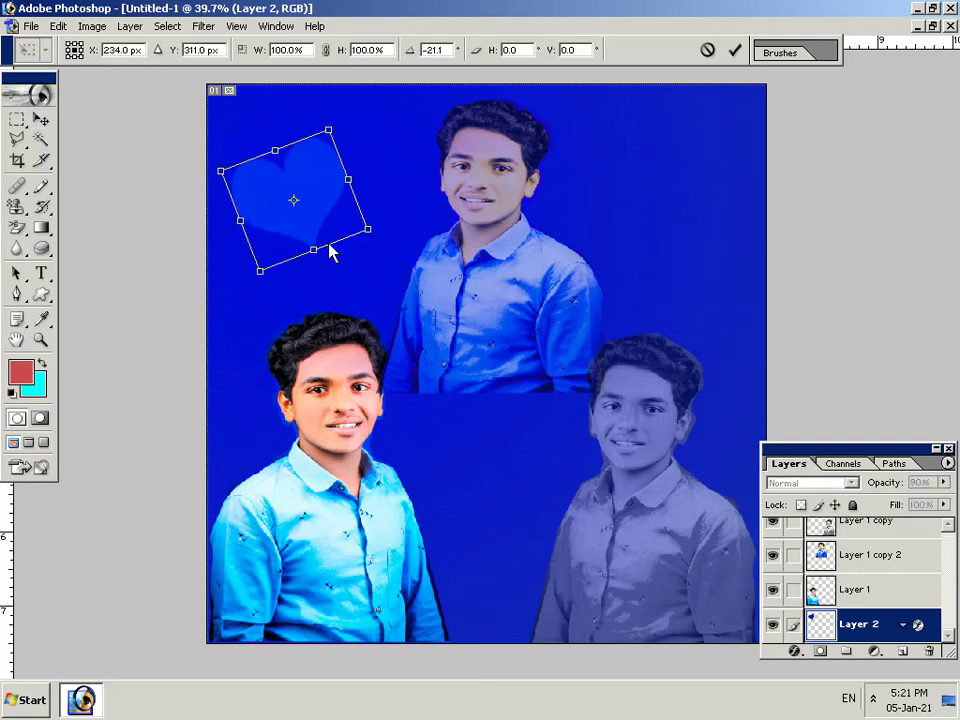
pyautogui.moveTo(314, 249)
pyautogui.mouseDown()
pyautogui.moveTo(365, 238)
pyautogui.moveTo(371, 189)
pyautogui.moveTo(412, 166)
pyautogui.mouseUp()
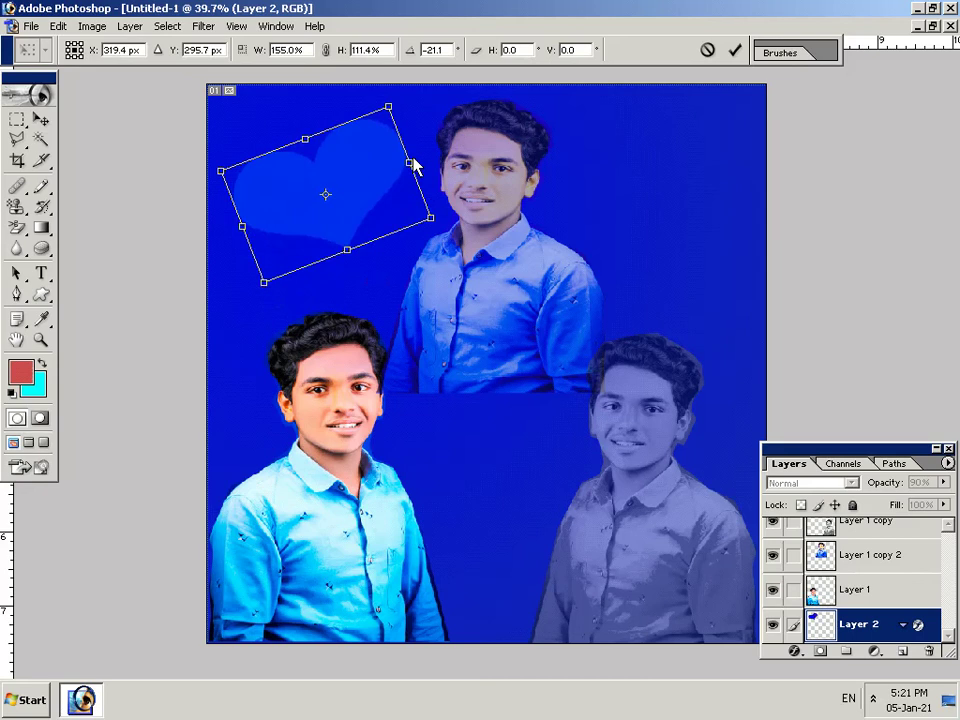
pyautogui.press('Return')
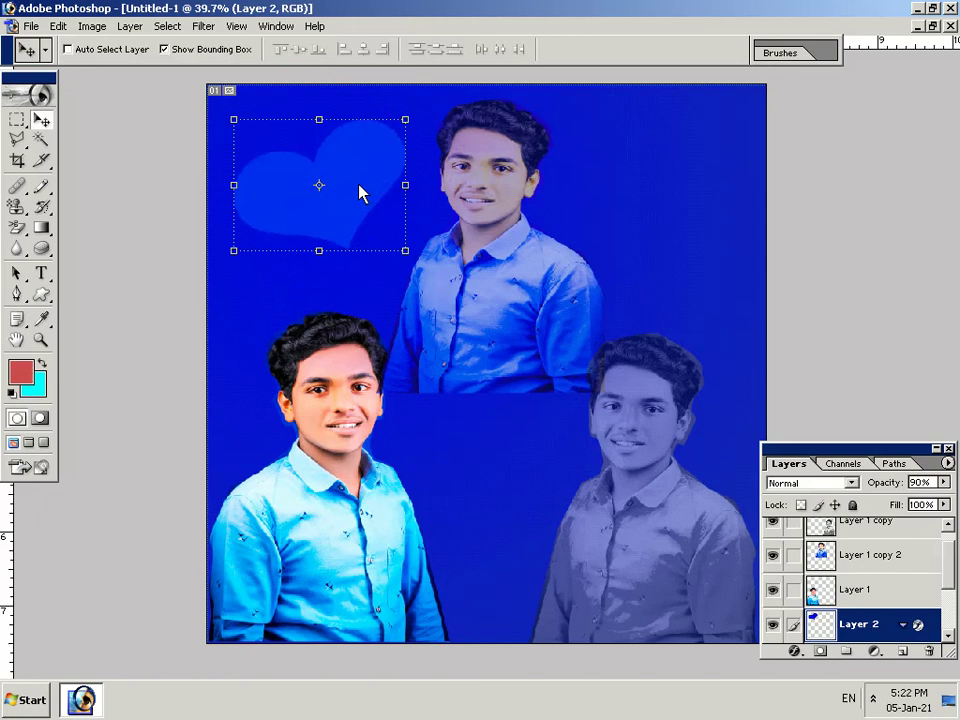
pyautogui.moveTo(360, 193)
pyautogui.mouseDown()
pyautogui.moveTo(689, 223)
pyautogui.moveTo(686, 200)
pyautogui.mouseUp()
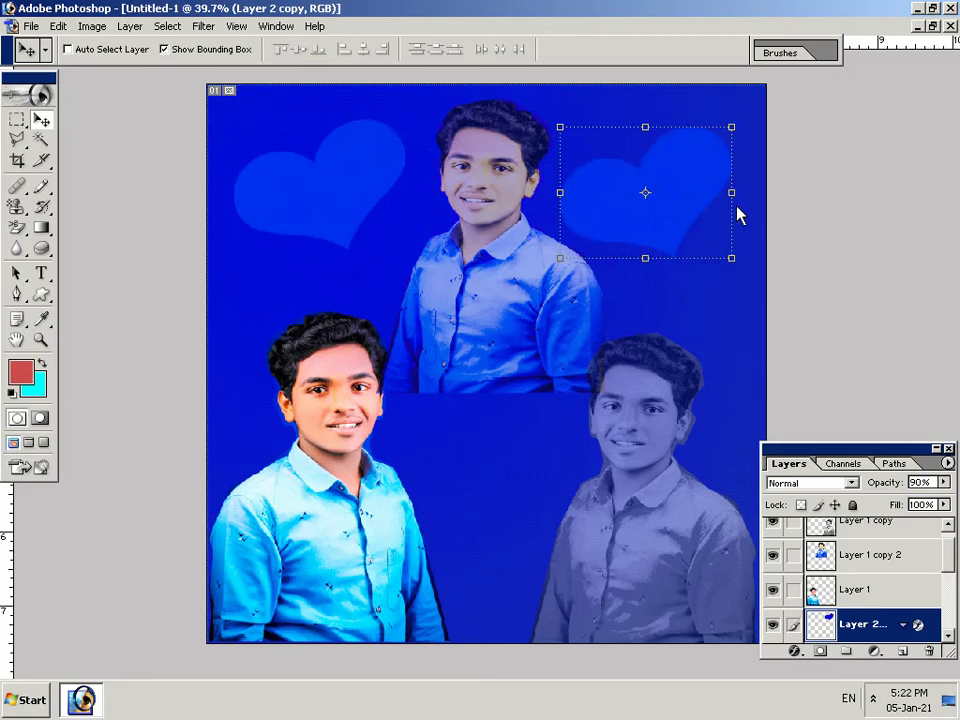
# - Flip the copied heart, place it top-right, and tilt it about 5.7° before committing
pyautogui.moveTo(737, 208); pyautogui.dragTo(407, 233)
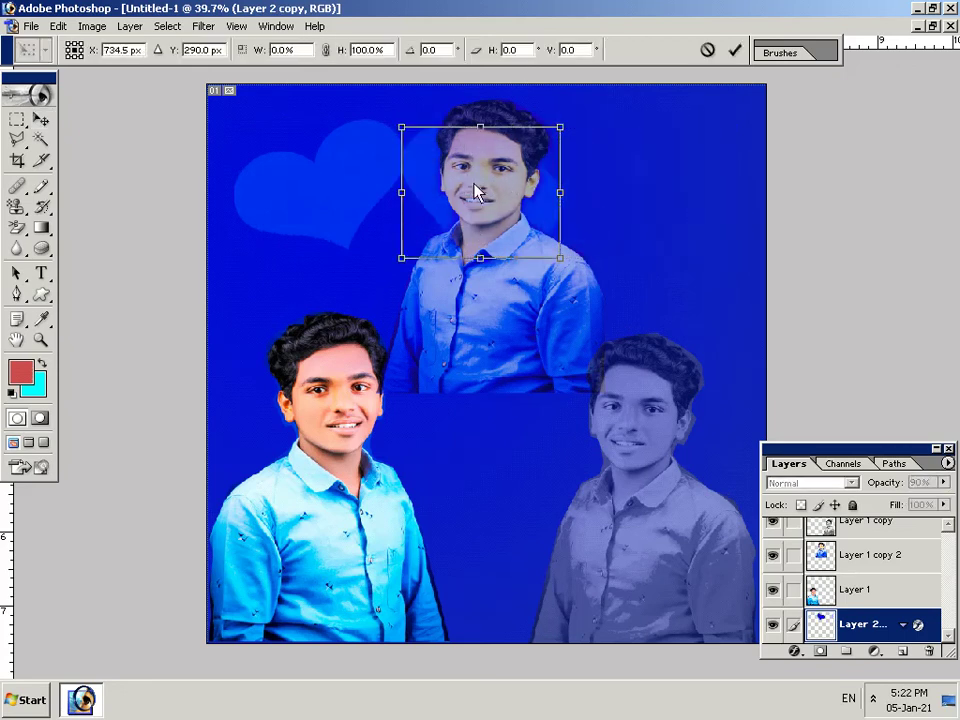
pyautogui.moveTo(463, 193); pyautogui.dragTo(648, 175)
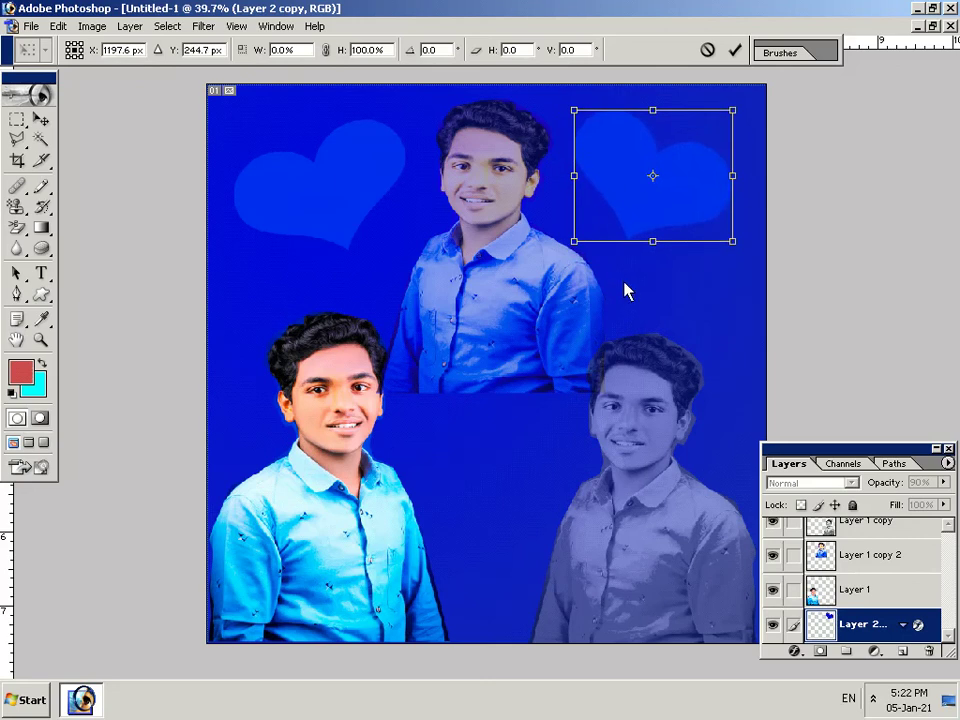
pyautogui.moveTo(624, 290)
pyautogui.mouseDown()
pyautogui.moveTo(617, 278)
pyautogui.moveTo(698, 198)
pyautogui.mouseUp()
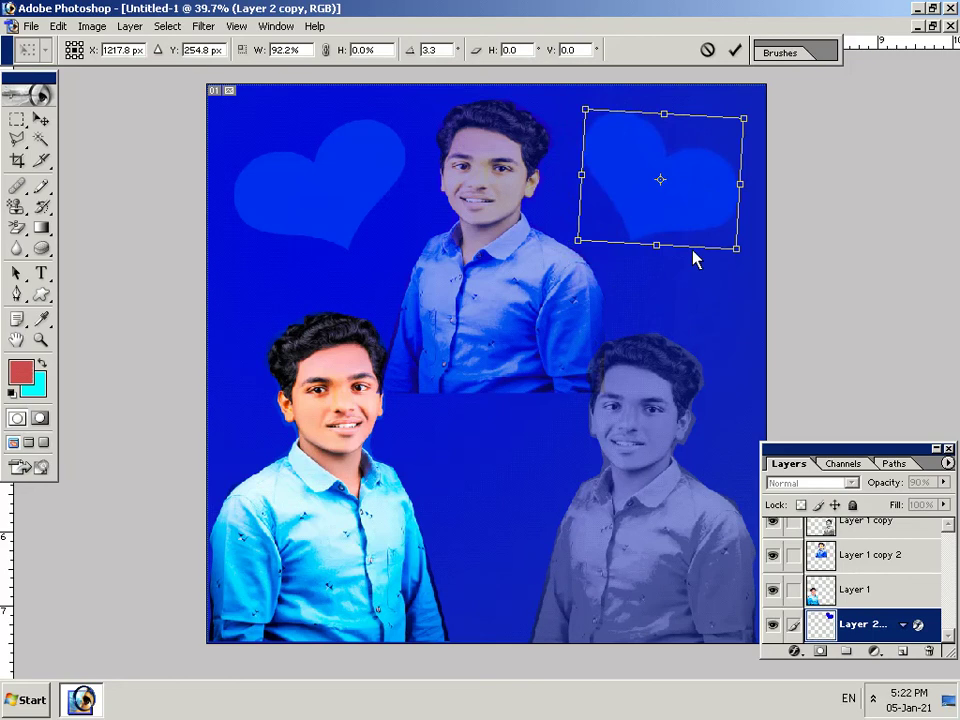
pyautogui.moveTo(679, 290); pyautogui.dragTo(675, 287)
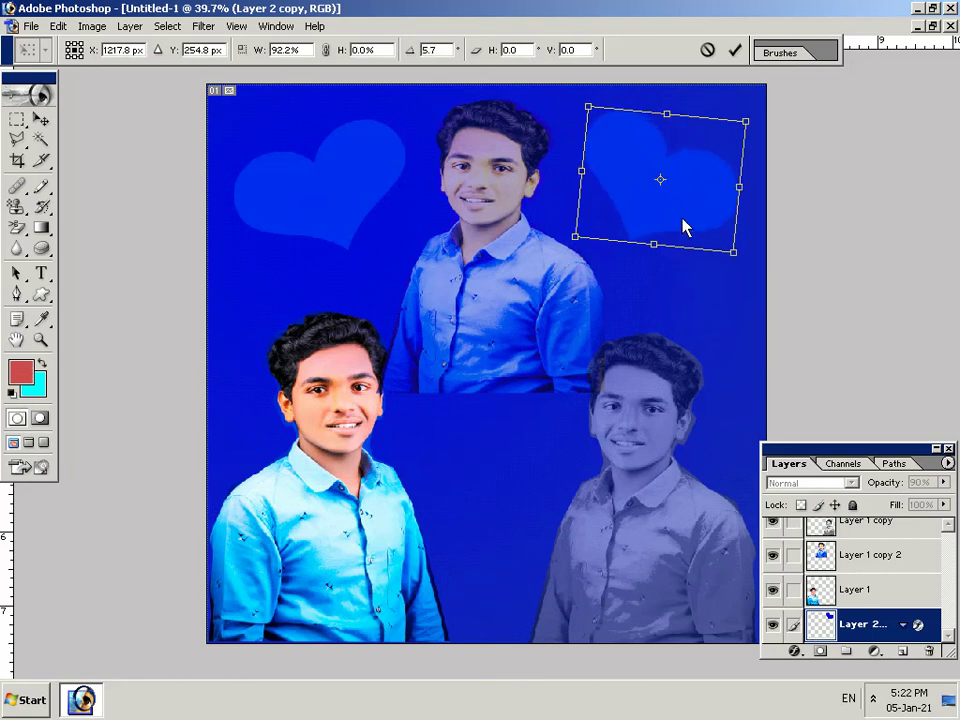
pyautogui.moveTo(681, 211); pyautogui.dragTo(686, 219)
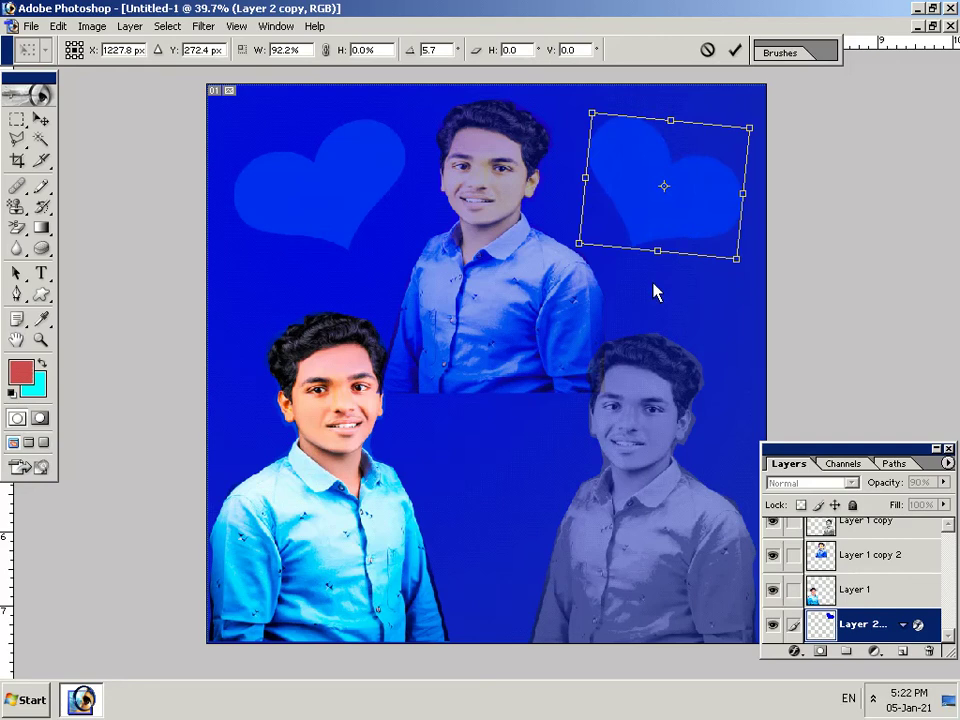
pyautogui.press('Return')
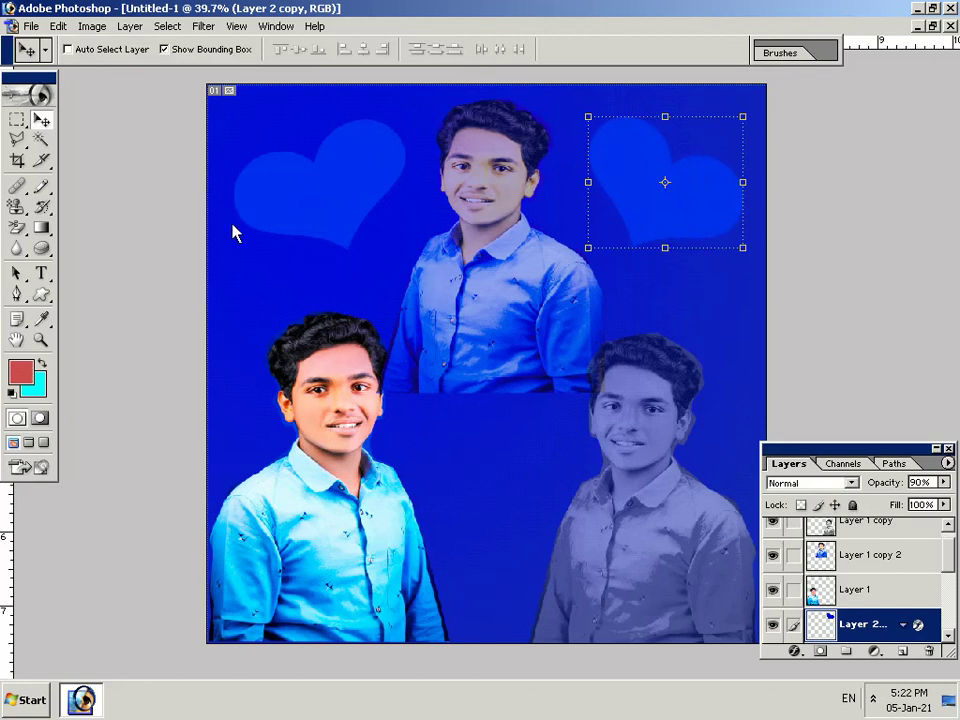
# - Make the Background layer active and bring up Filter > Render > Lens Flare
pyautogui.rightClick(487, 488)
pyautogui.click(520, 493)
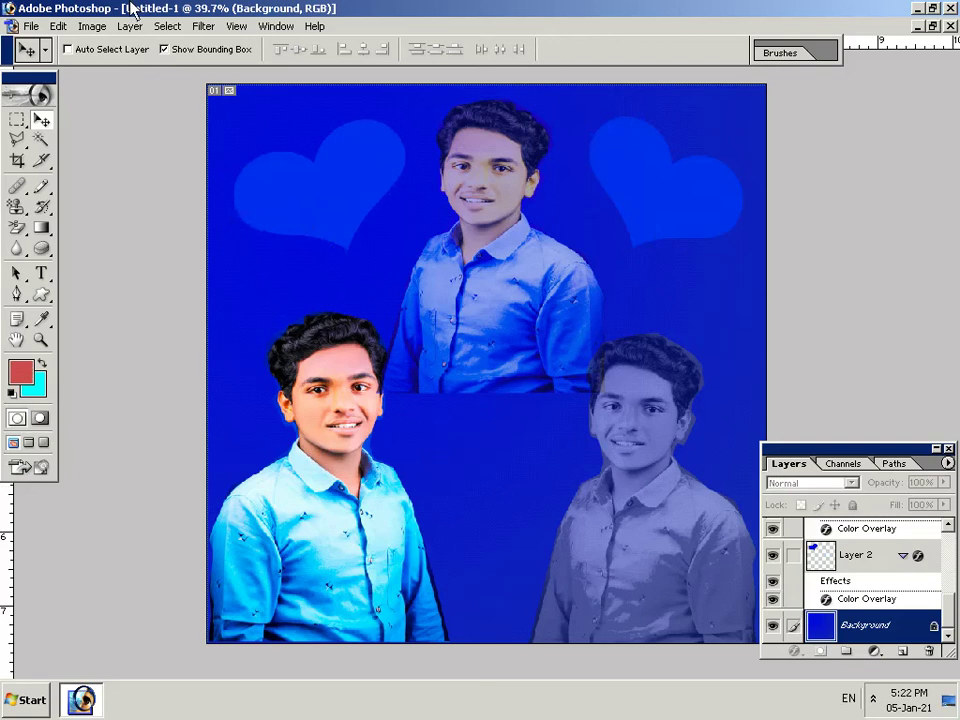
pyautogui.click(170, 28)
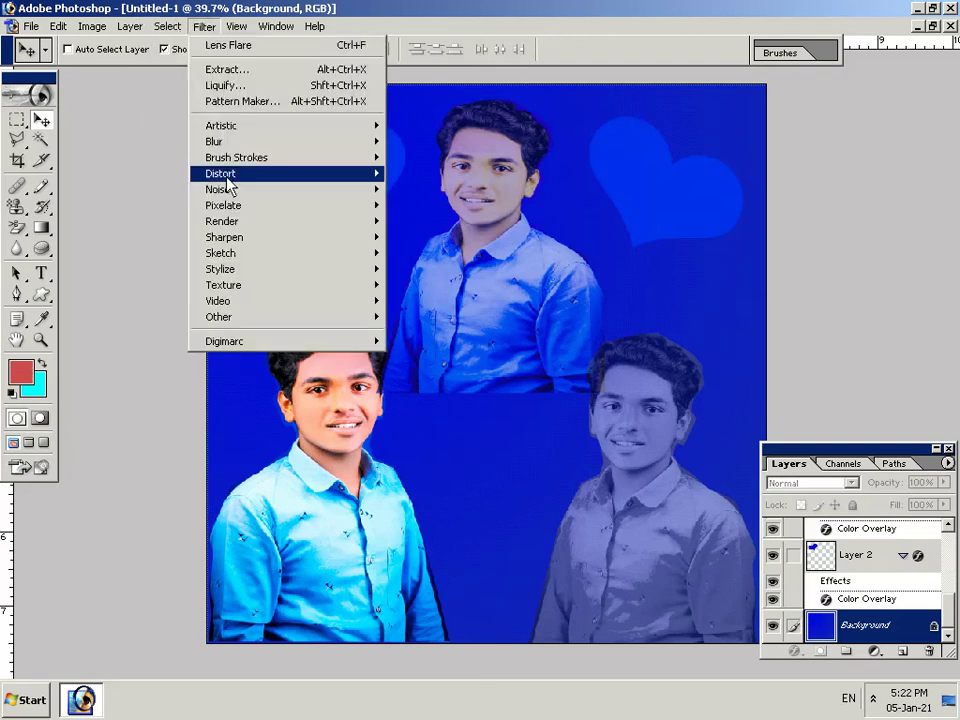
pyautogui.moveTo(222, 221)
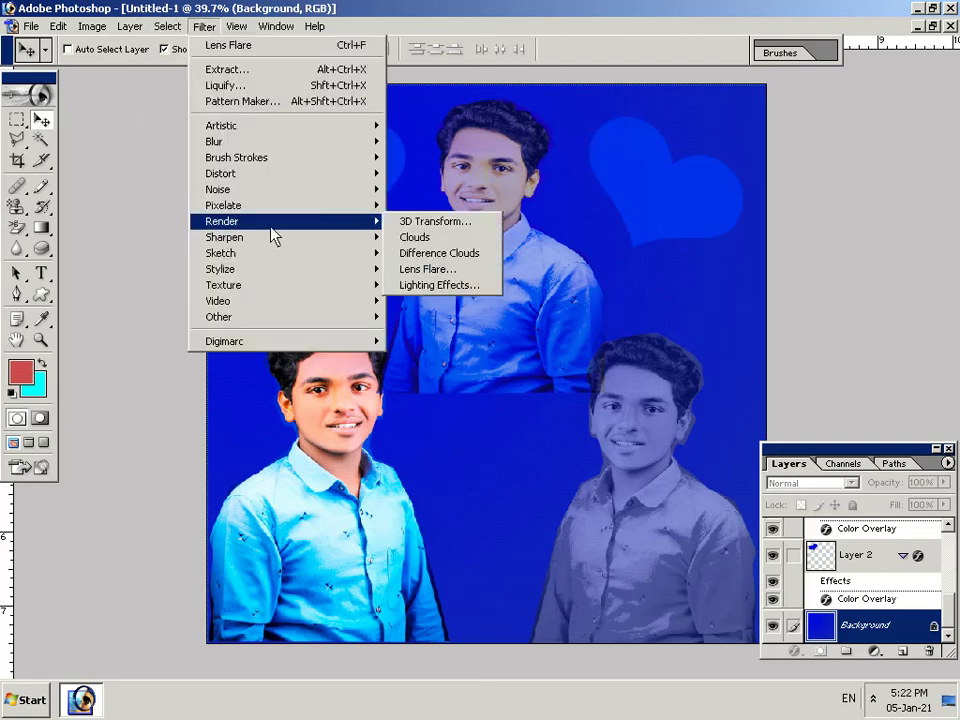
pyautogui.click(406, 270)
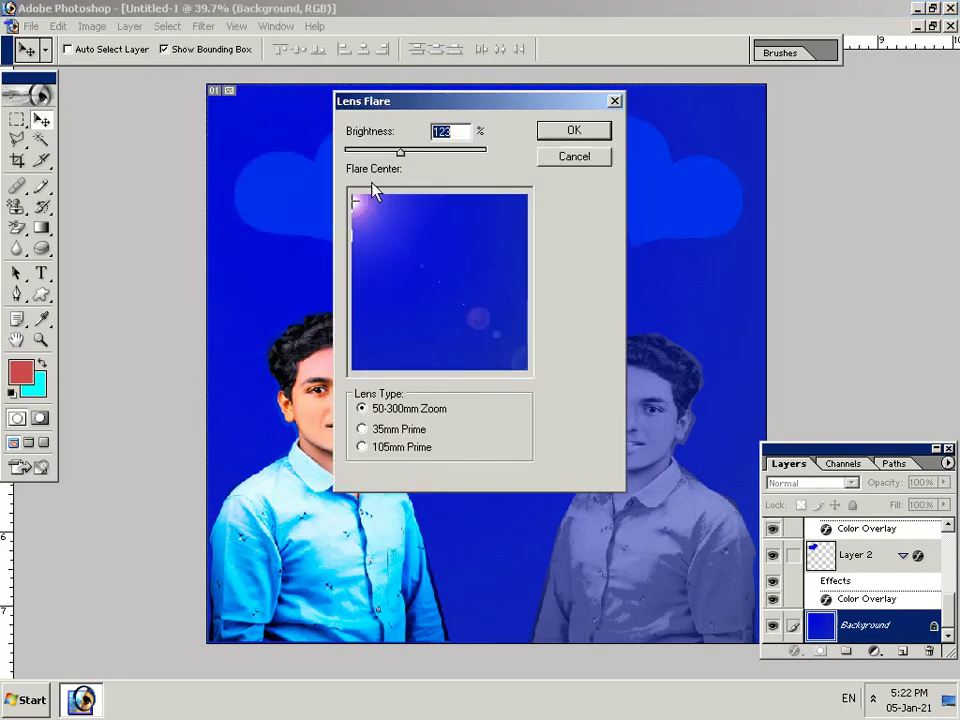
# - Apply a lens flare at brightness 183 with the 35mm Prime lens, hitting a locked-layer alert
pyautogui.moveTo(420, 145); pyautogui.dragTo(418, 152)
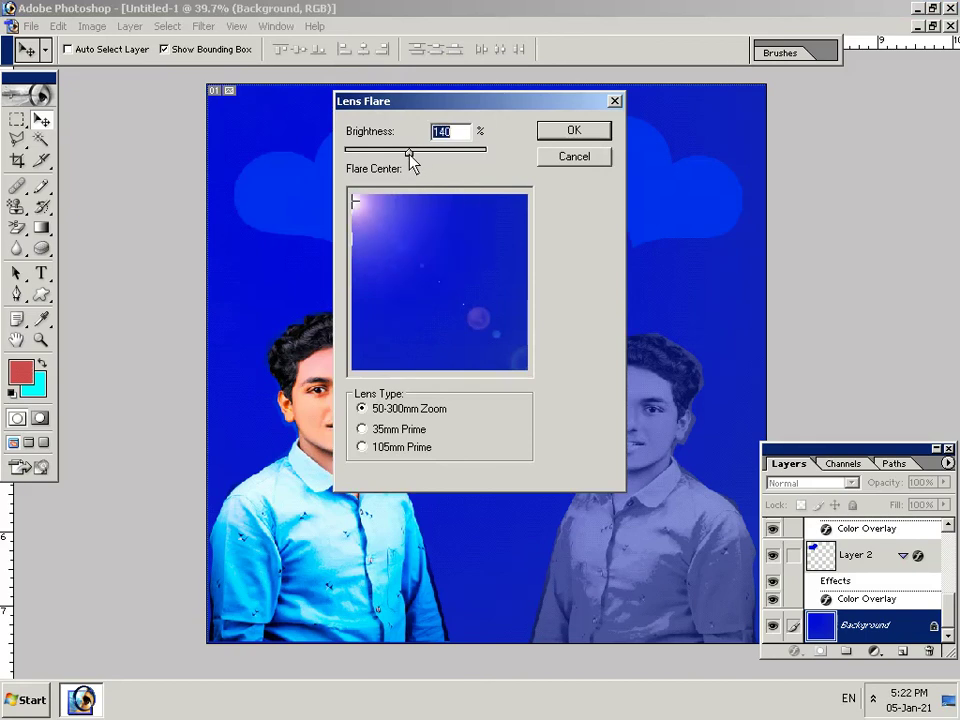
pyautogui.moveTo(426, 152); pyautogui.dragTo(424, 152)
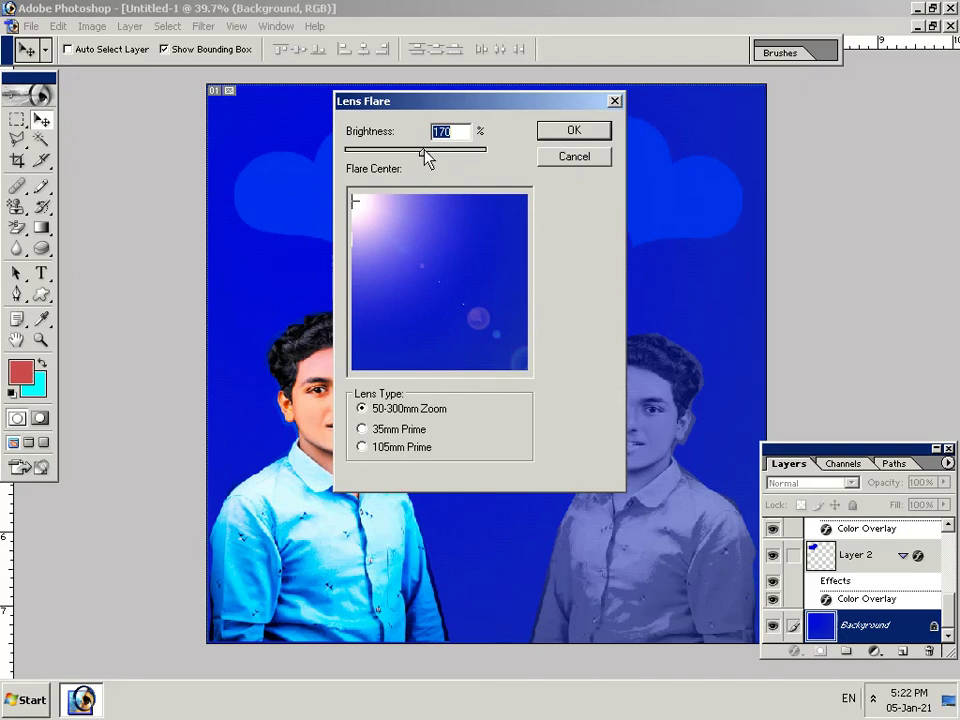
pyautogui.moveTo(438, 150); pyautogui.dragTo(429, 151)
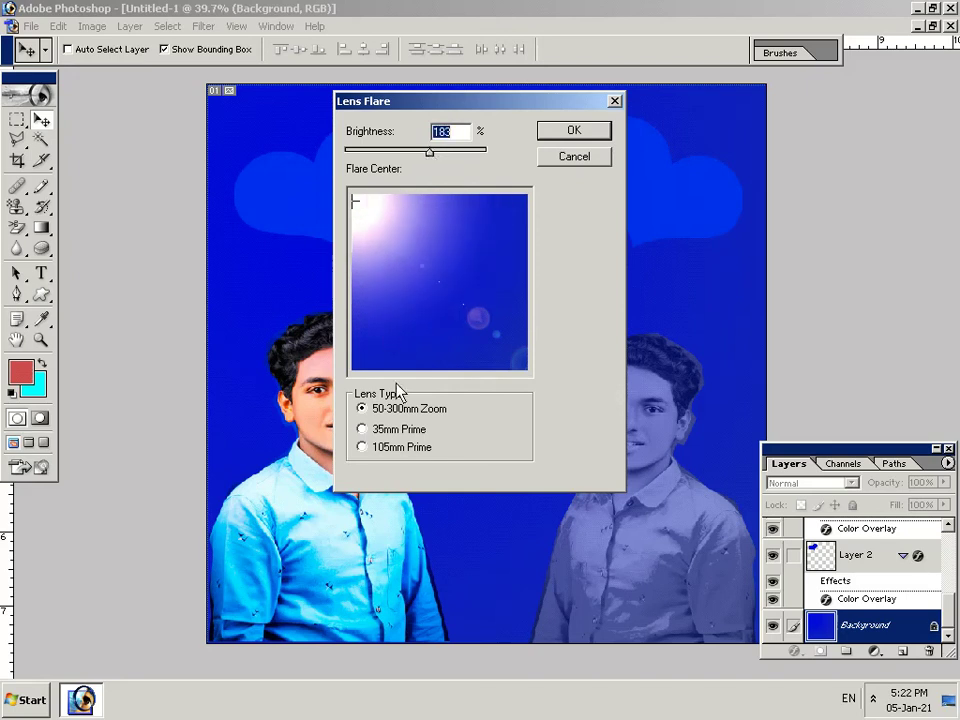
pyautogui.click(384, 432)
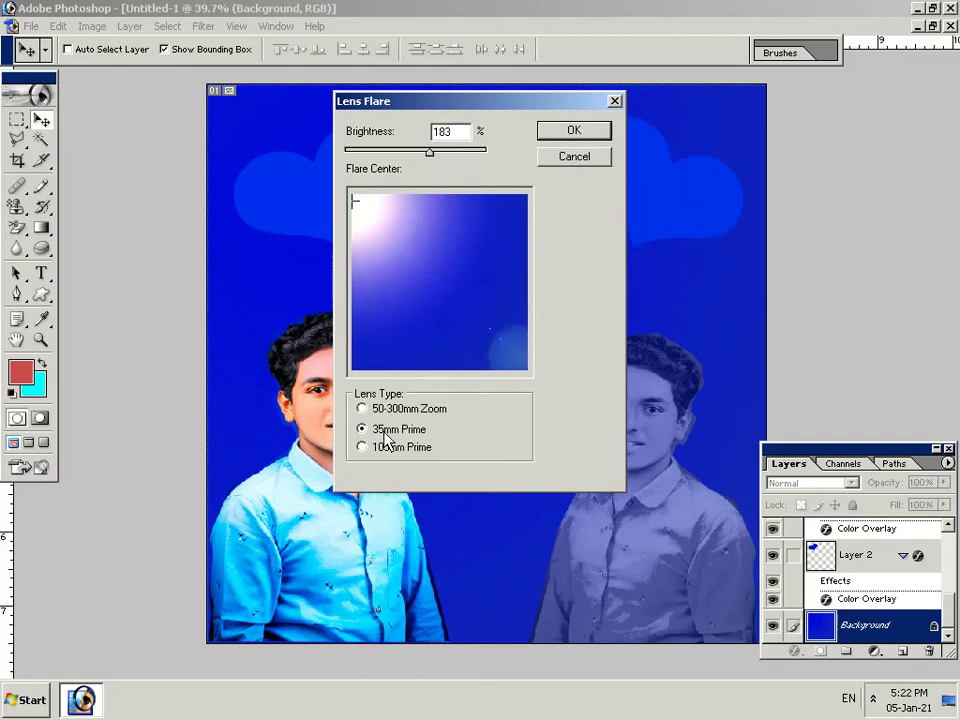
pyautogui.click(384, 447)
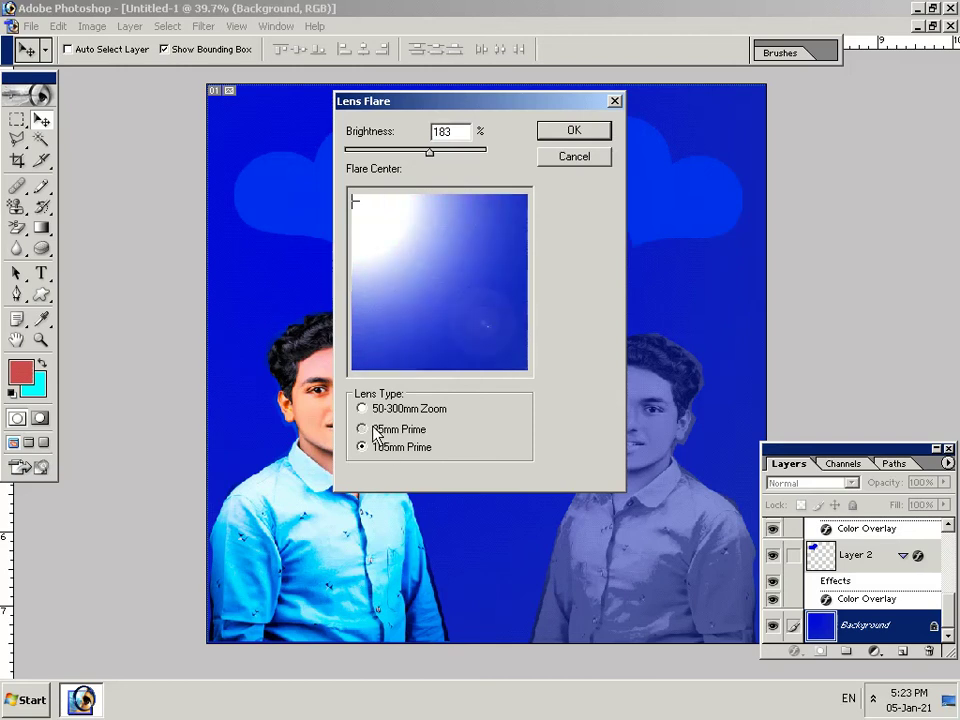
pyautogui.click(376, 430)
pyautogui.click(570, 130)
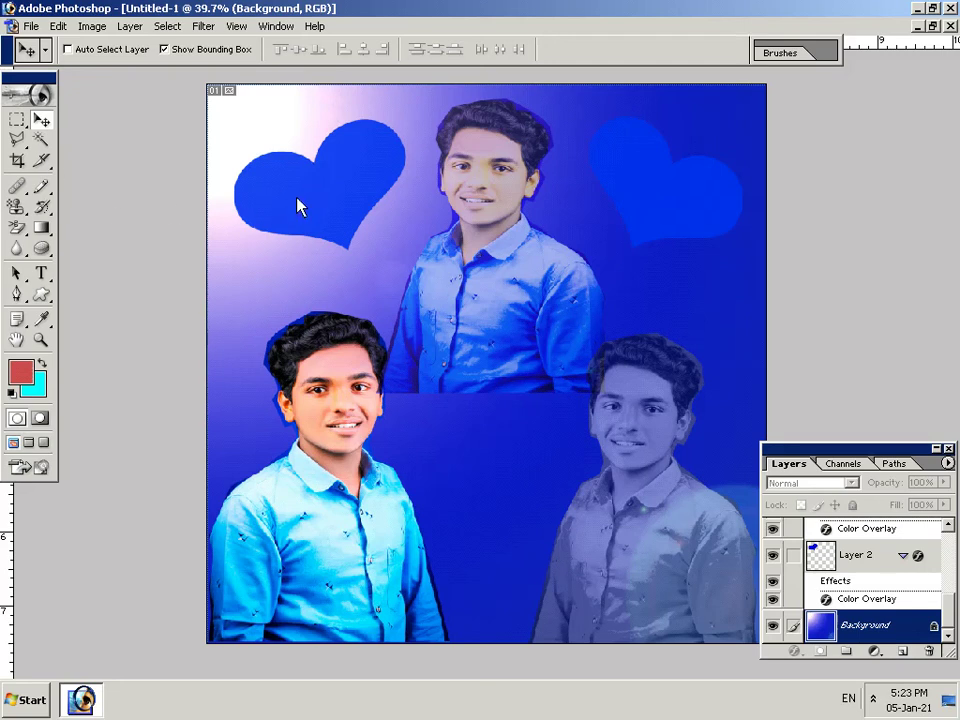
pyautogui.click(275, 216)
# - Dismiss the locked-layer warning after another failed attempt to edit the background
pyautogui.click(425, 276)
pyautogui.click(305, 250)
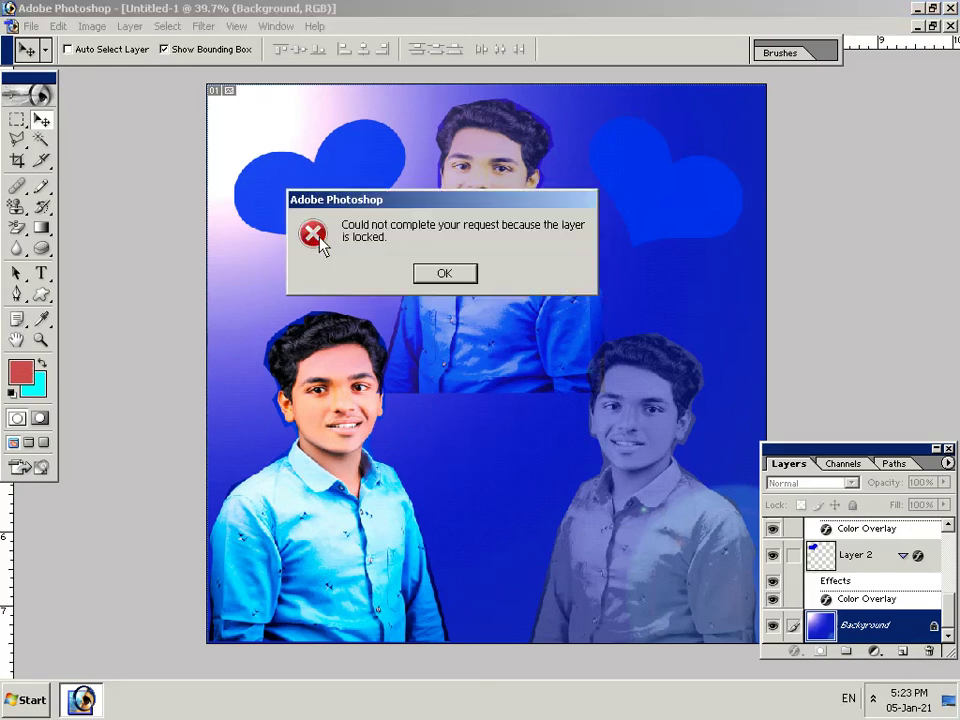
pyautogui.click(440, 276)
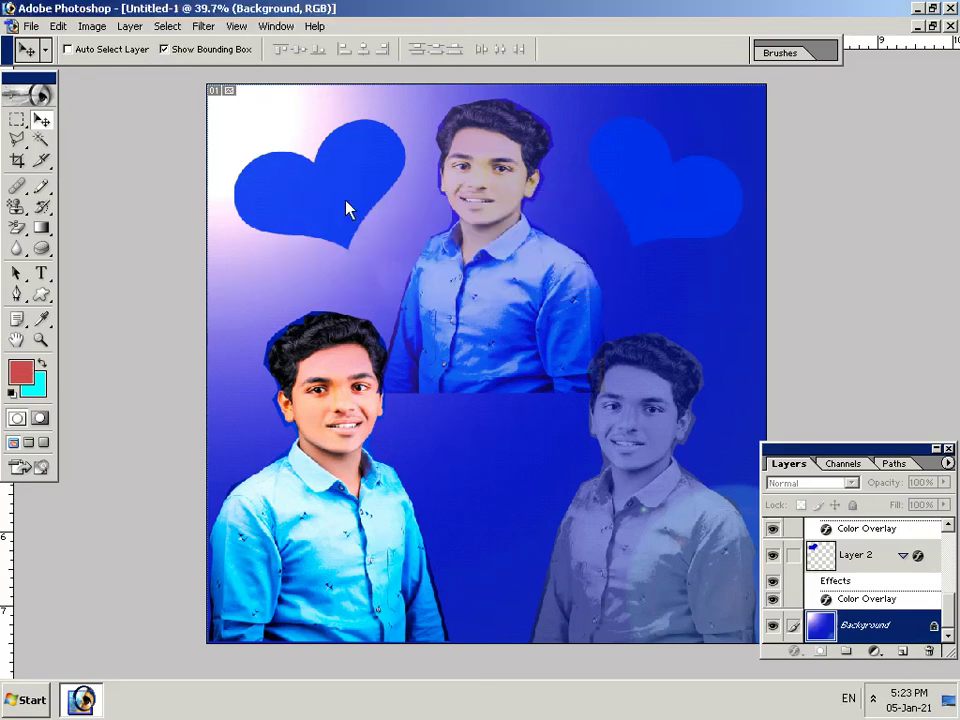
# - Apply a dimmer Lens Flare centred in the top-right corner of the background
pyautogui.click(203, 26)
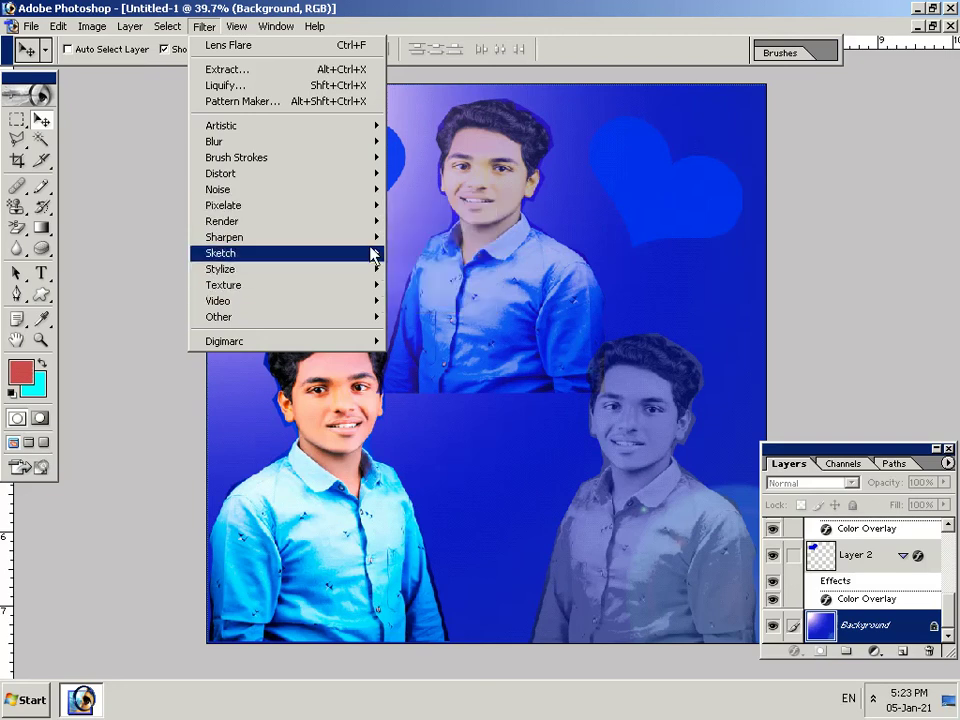
pyautogui.moveTo(222, 221)
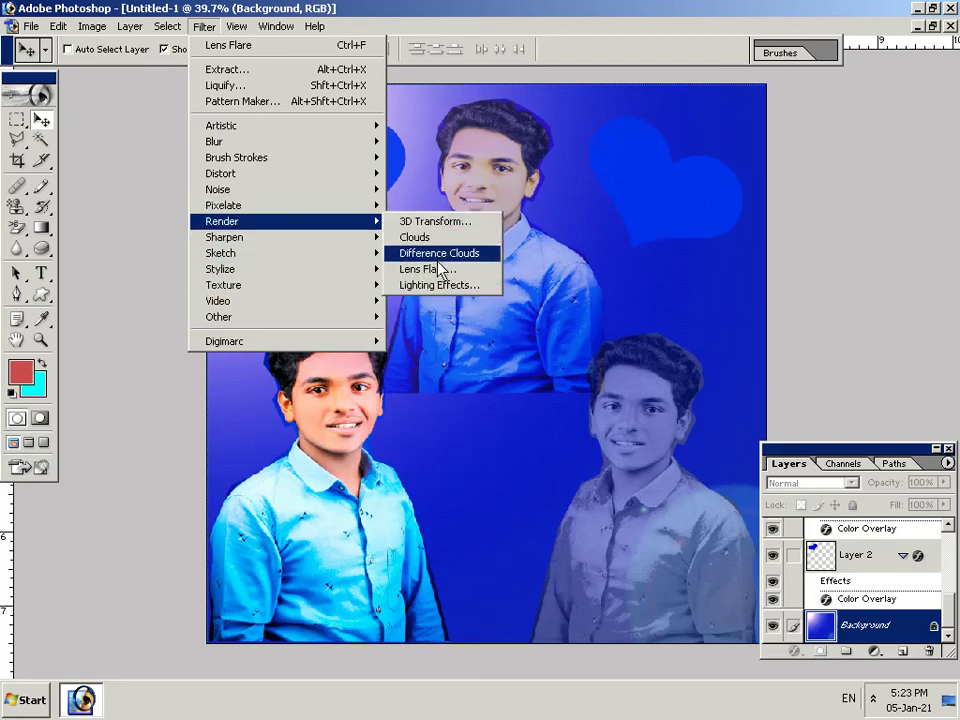
pyautogui.click(425, 268)
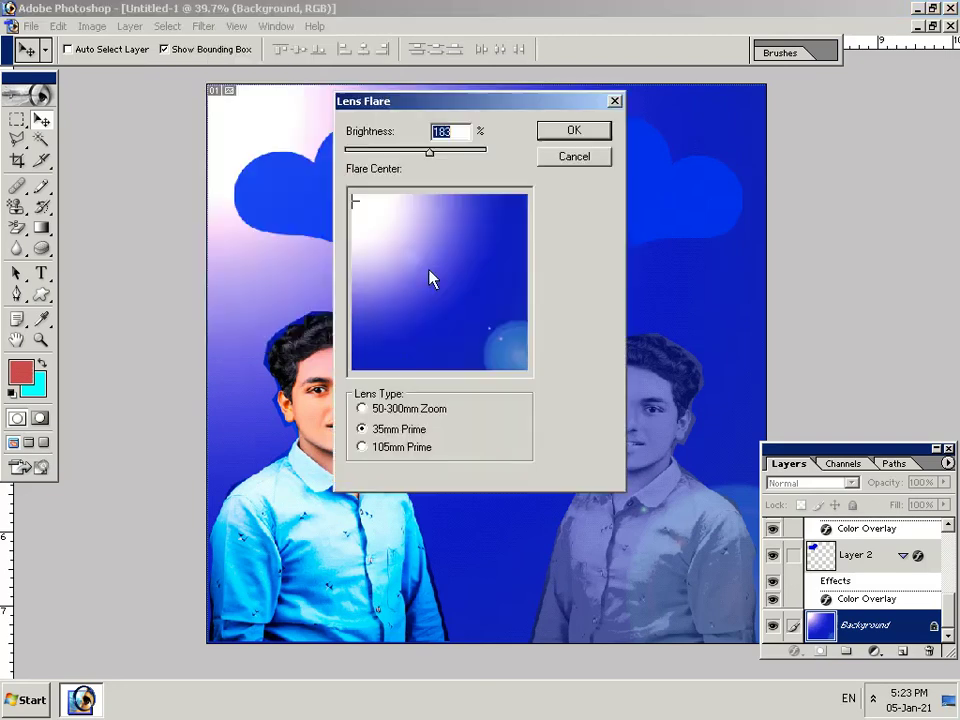
pyautogui.click(506, 201)
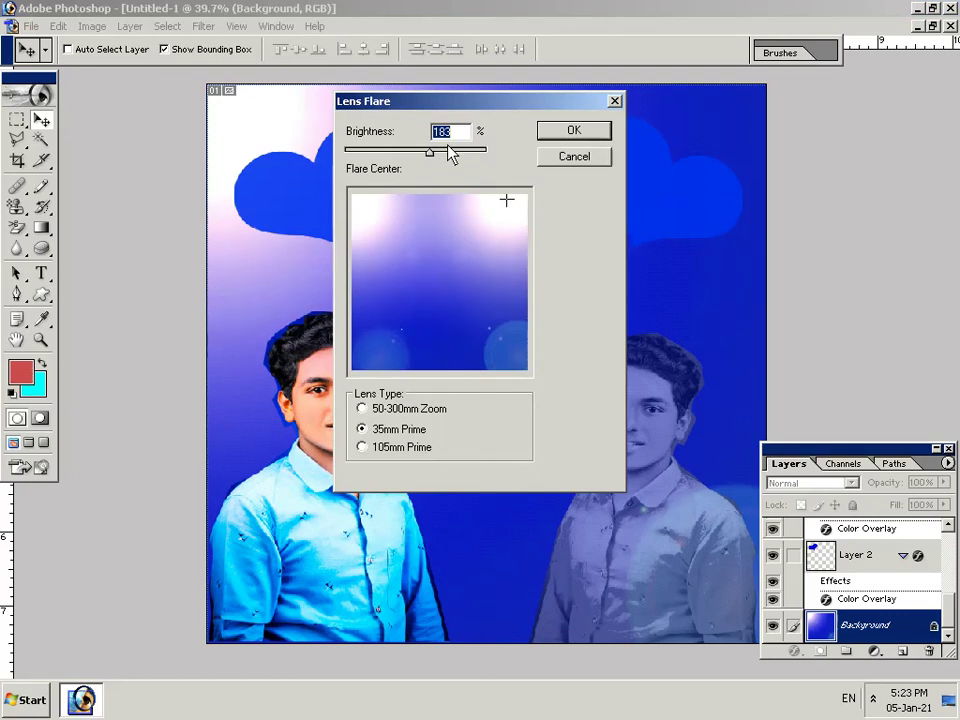
pyautogui.moveTo(431, 153)
pyautogui.mouseDown()
pyautogui.moveTo(396, 153)
pyautogui.moveTo(406, 152)
pyautogui.mouseUp()
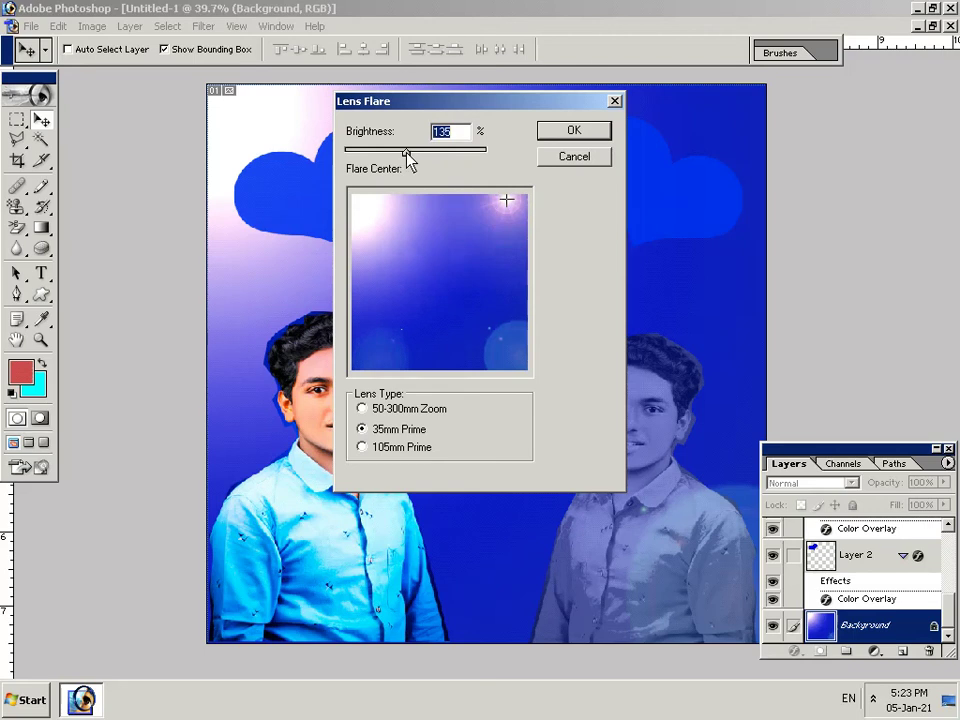
pyautogui.click(551, 135)
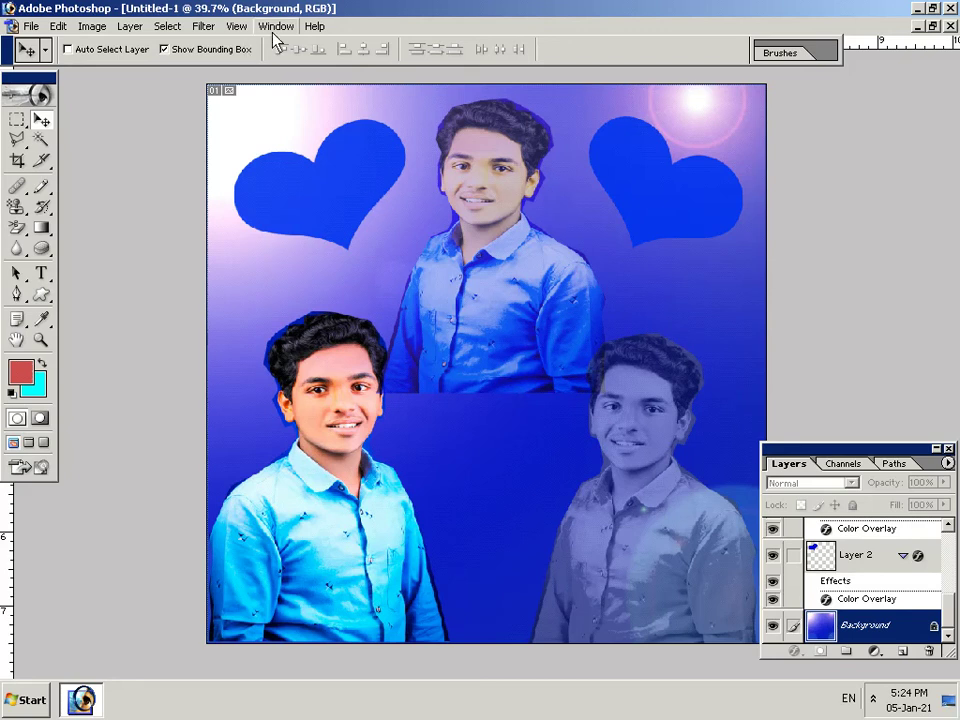
# - Switch to the Custom Shape tool and open its shape picker
pyautogui.click(275, 28)
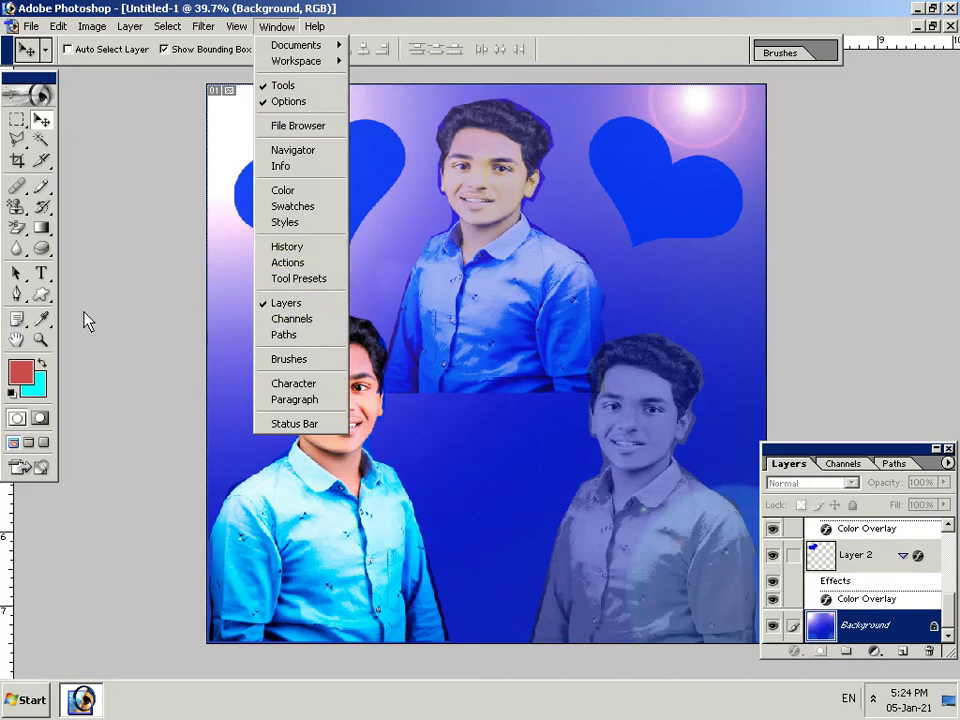
pyautogui.click(37, 296)
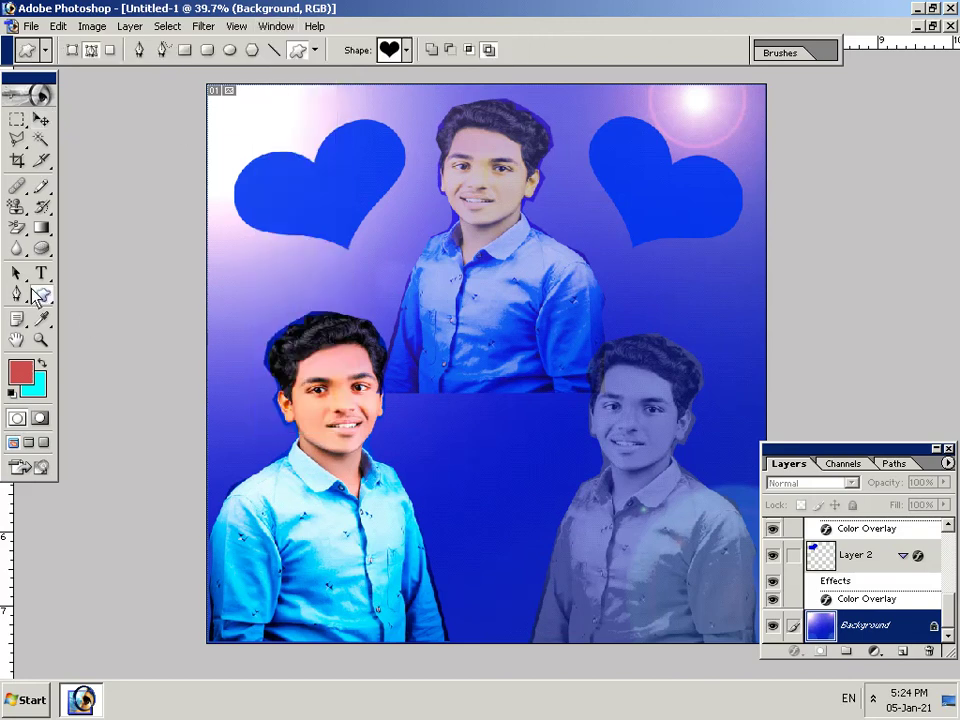
pyautogui.click(314, 50)
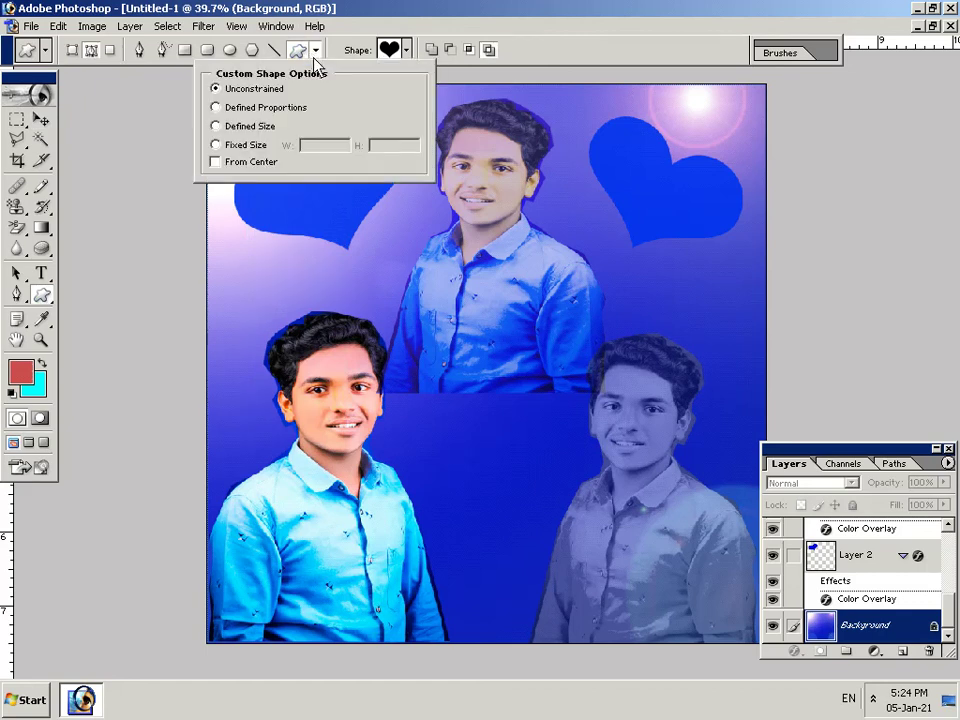
pyautogui.click(406, 50)
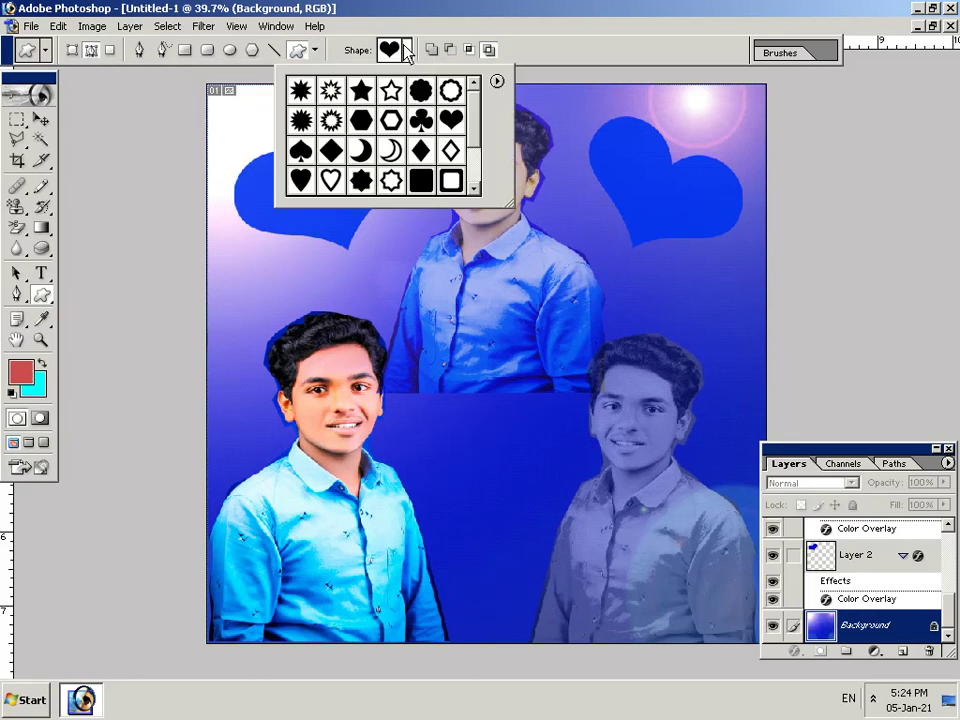
pyautogui.click(474, 188)
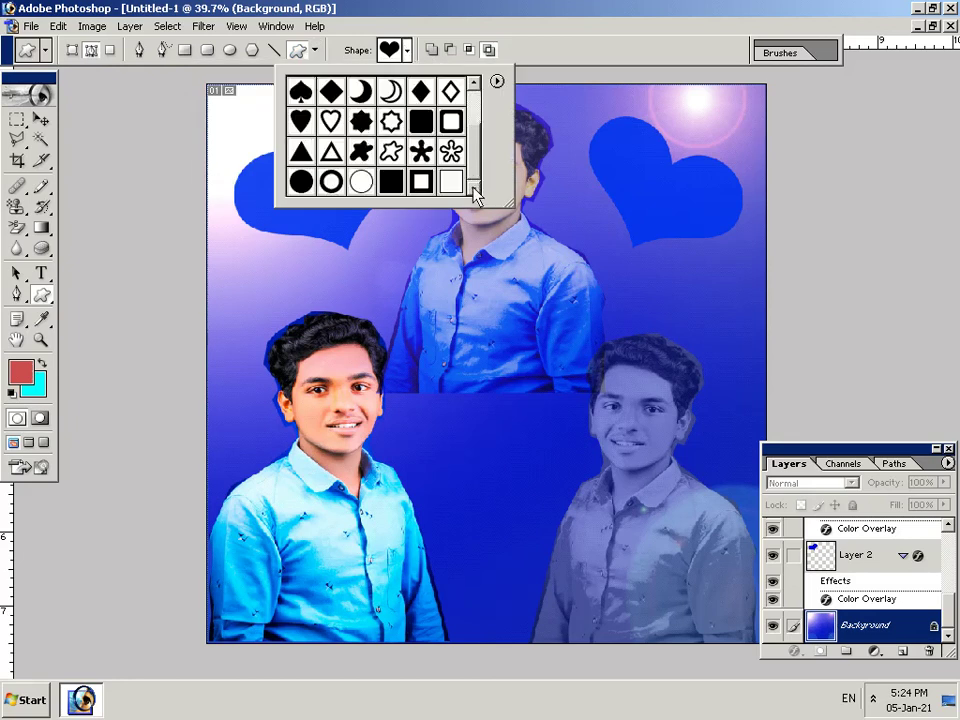
# - Replace the shapes with the All library, choose the crown, and draw a trial crown outline
pyautogui.click(497, 81)
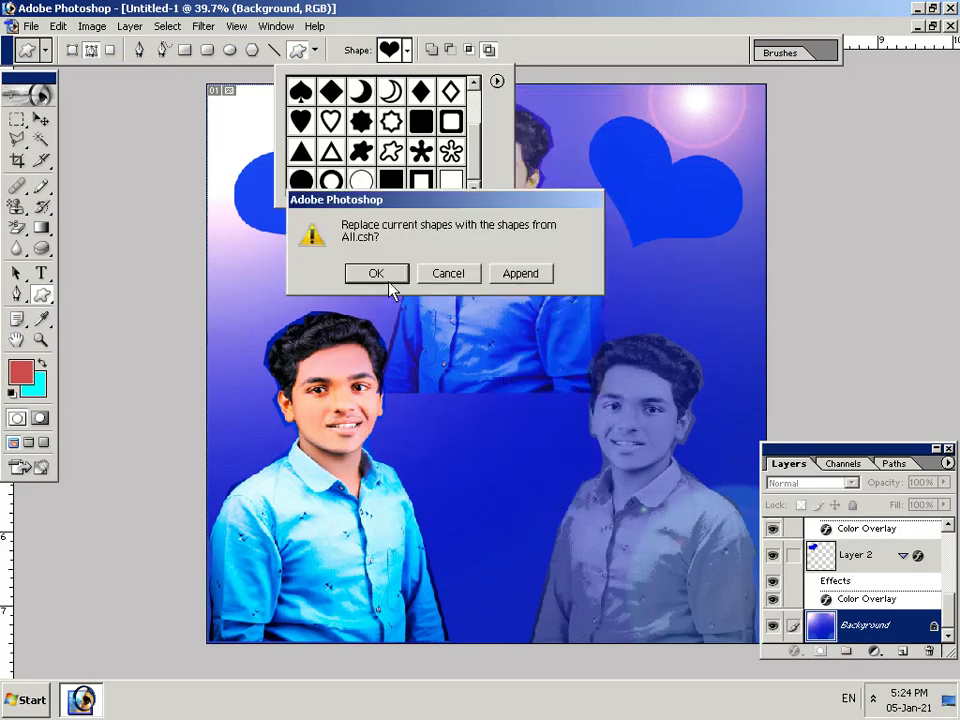
pyautogui.click(381, 276)
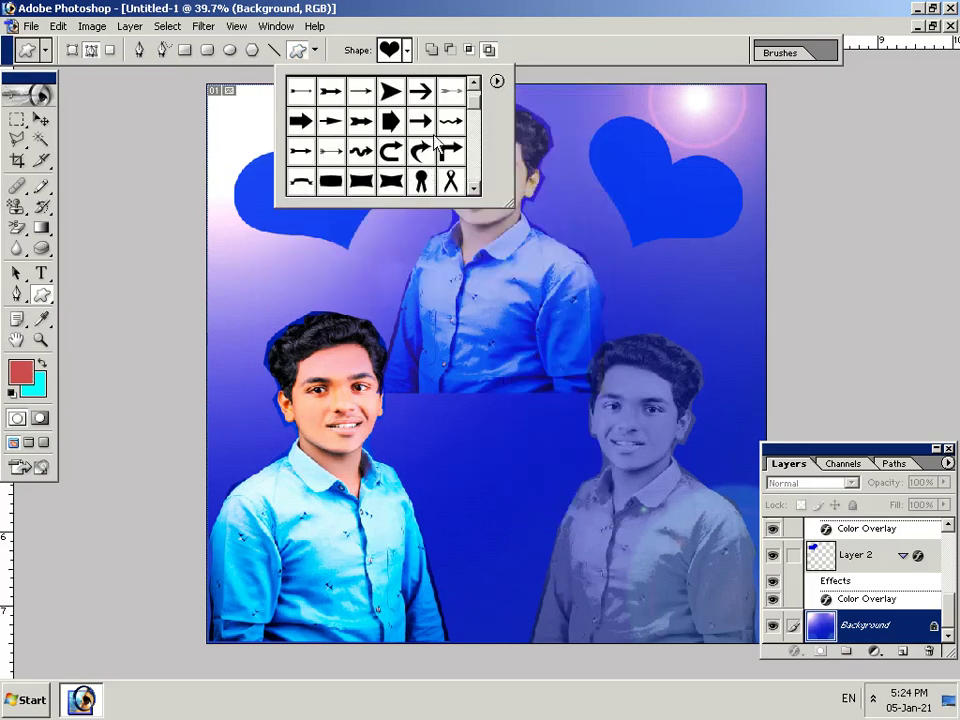
pyautogui.moveTo(473, 102); pyautogui.dragTo(467, 140)
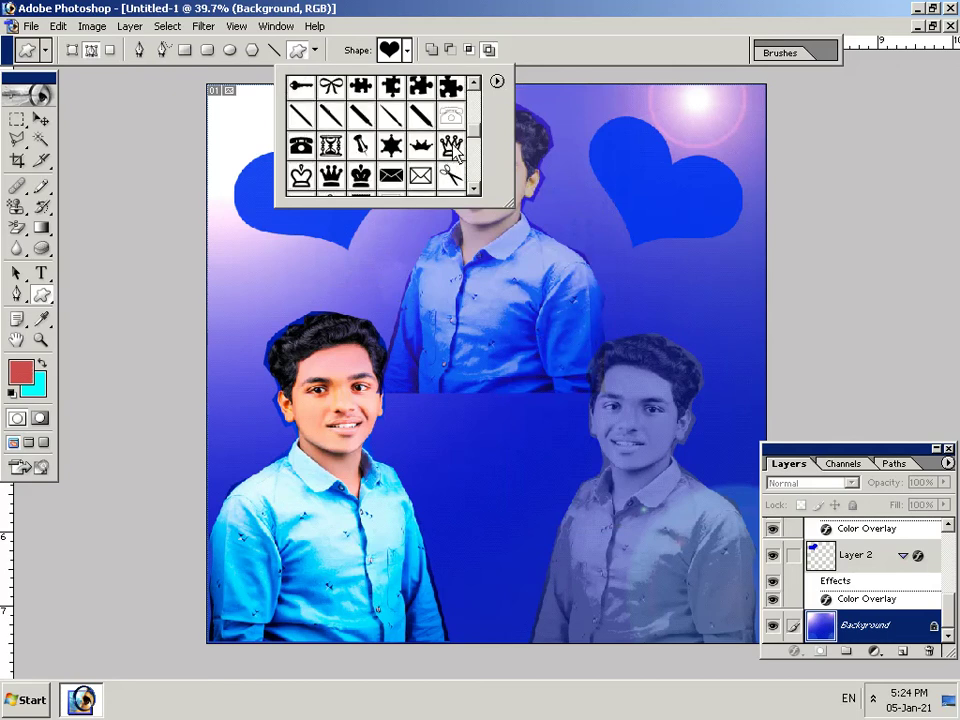
pyautogui.doubleClick(455, 148)
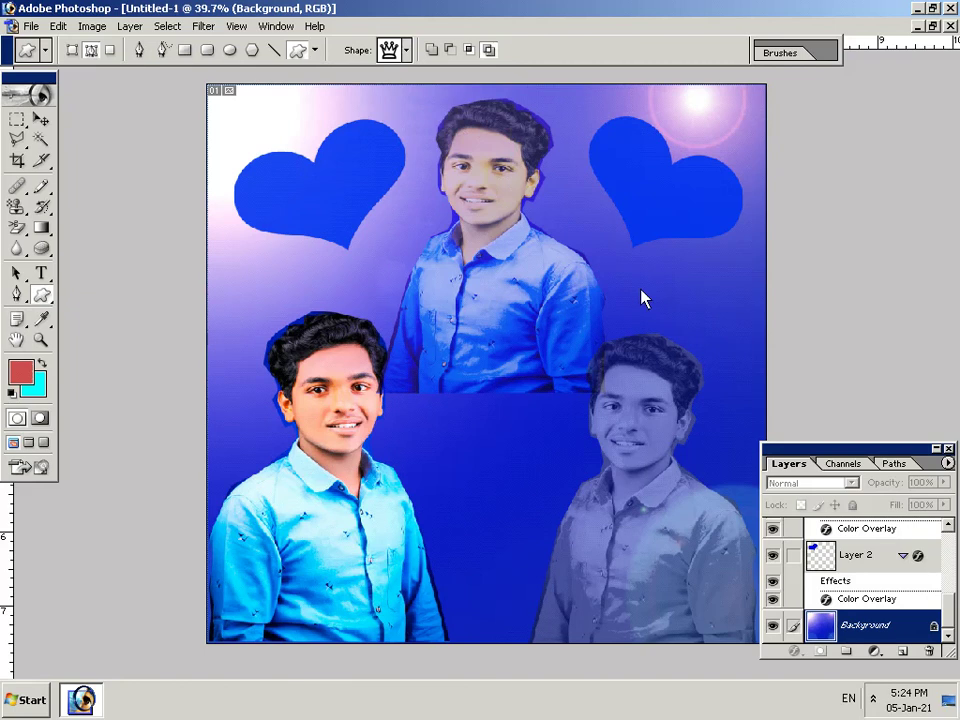
pyautogui.moveTo(666, 304)
pyautogui.mouseDown()
pyautogui.moveTo(677, 330)
pyautogui.moveTo(704, 331)
pyautogui.mouseUp()
# - Remove the just-drawn crown outline from the canvas
pyautogui.press('Escape')
pyautogui.rightClick(463, 474)
pyautogui.press('Escape')
pyautogui.scroll(3, 876, 595)
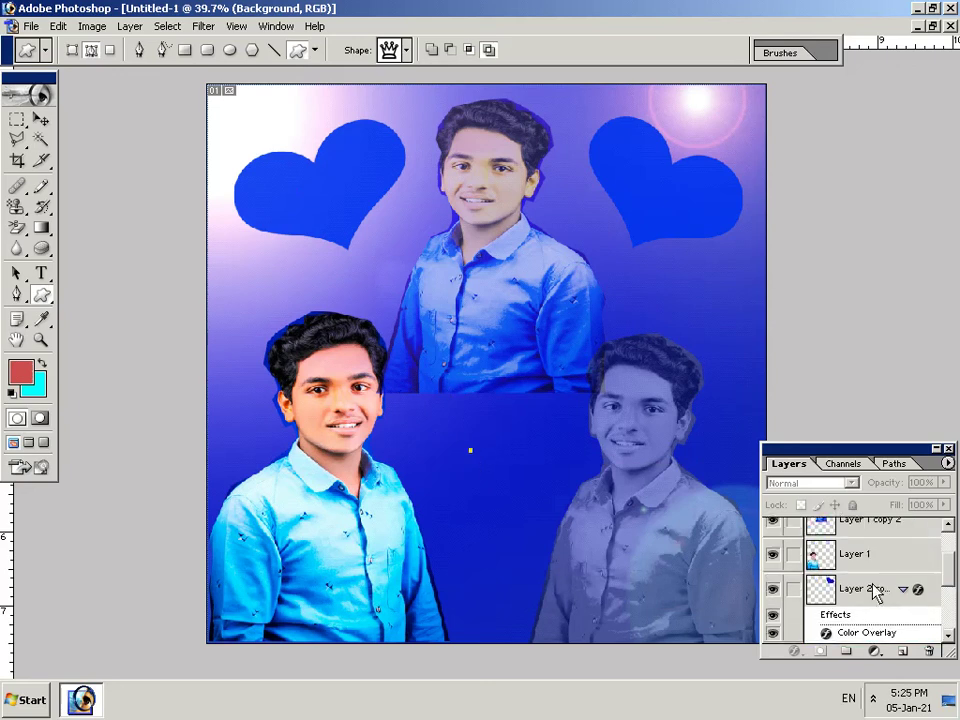
pyautogui.scroll(2, 876, 593)
pyautogui.scroll(-2, 878, 592)
pyautogui.scroll(-2, 878, 592)
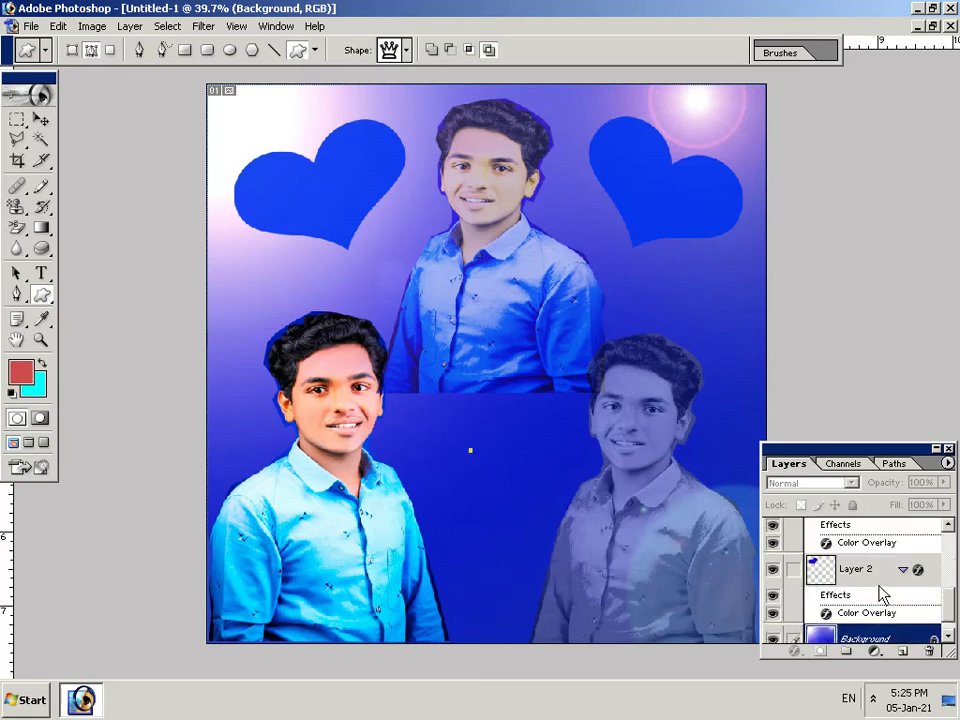
pyautogui.scroll(-1, 879, 590)
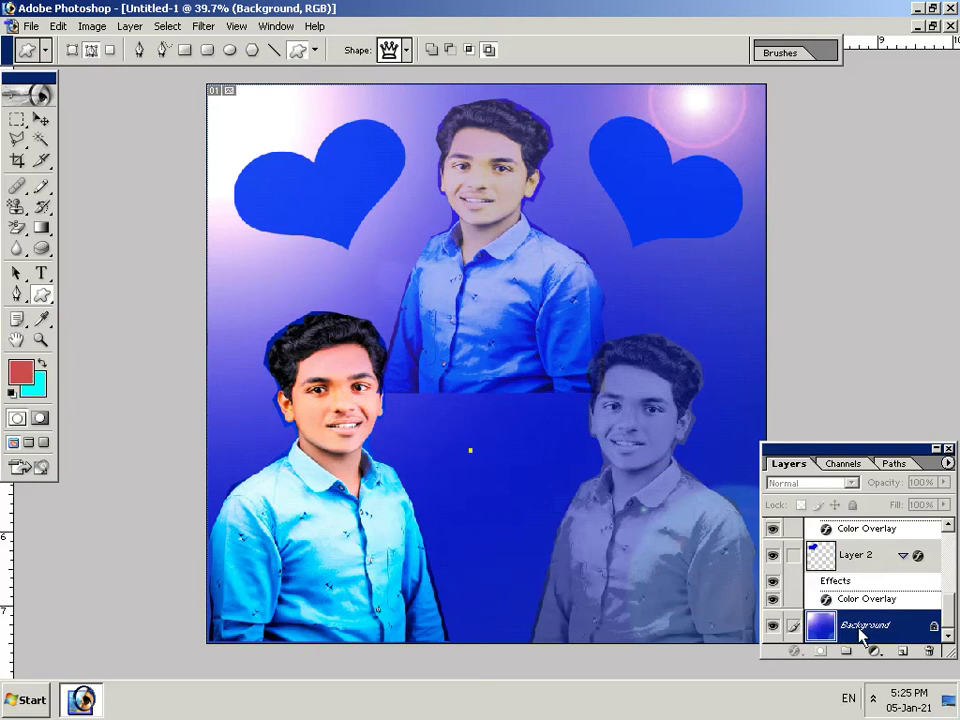
# - Convert the locked Background into the editable Layer 0
pyautogui.doubleClick(858, 630)
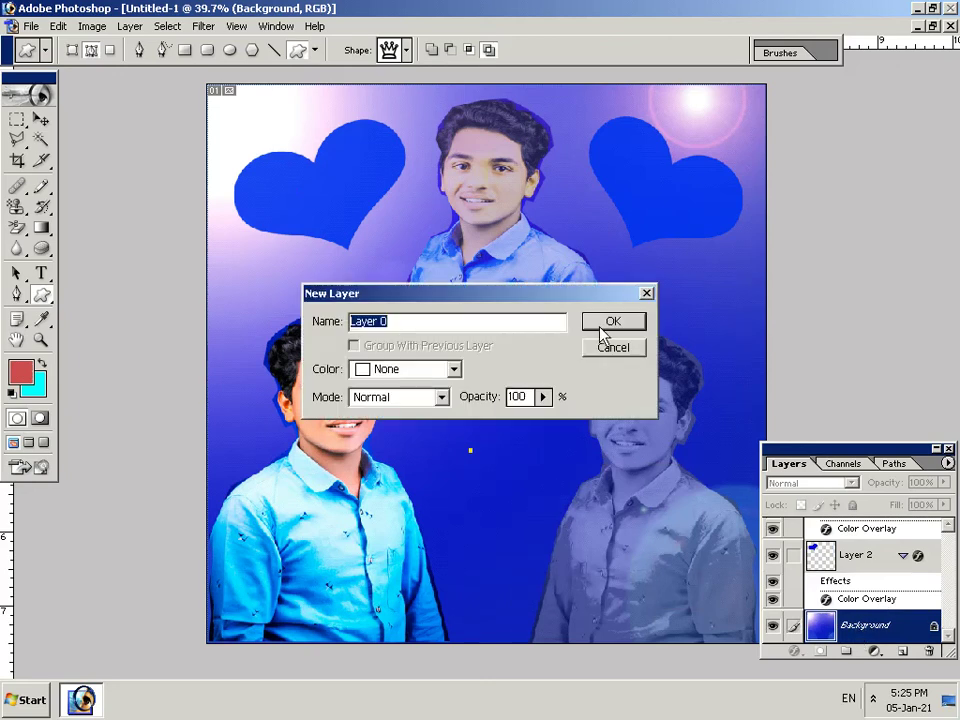
pyautogui.click(608, 322)
pyautogui.rightClick(469, 514)
pyautogui.click(452, 478)
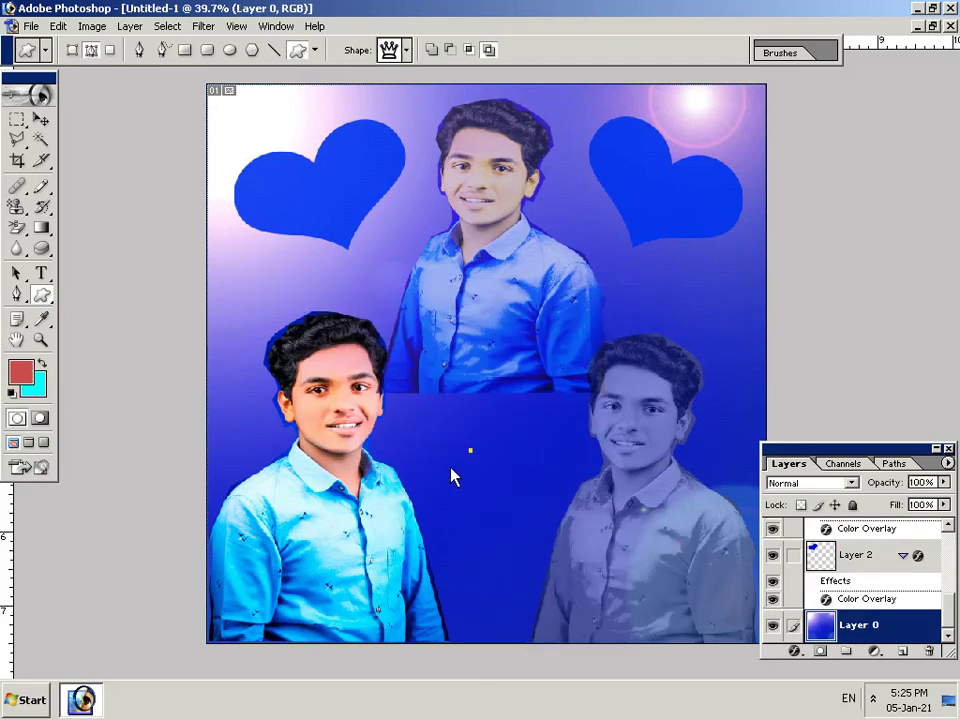
# - Apply a Lens Flare centred near the bottom middle of the image
pyautogui.click(210, 27)
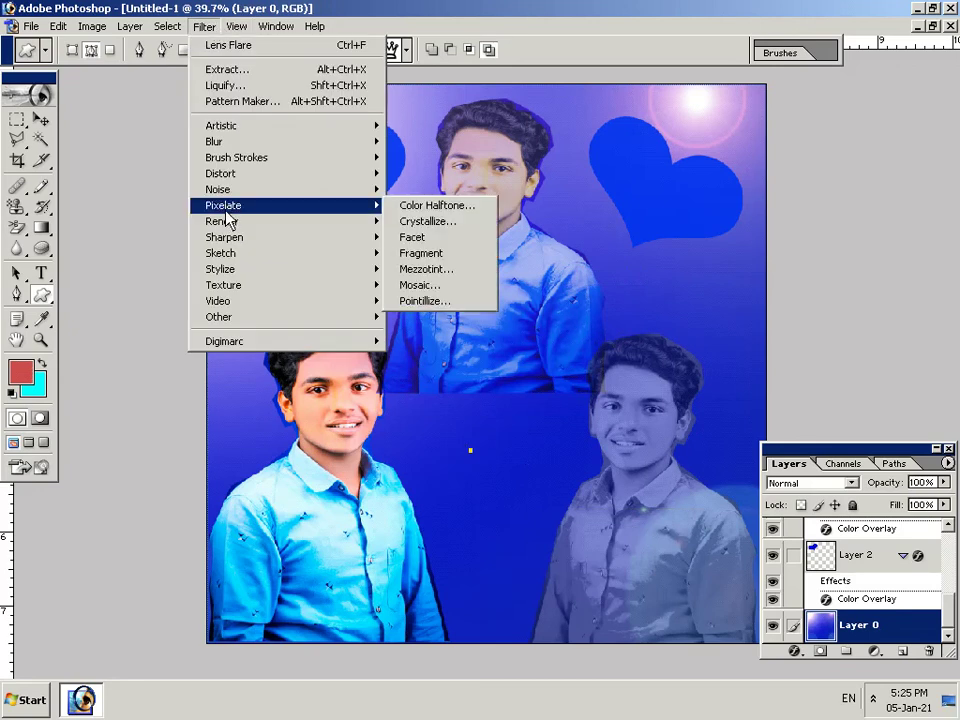
pyautogui.moveTo(222, 221)
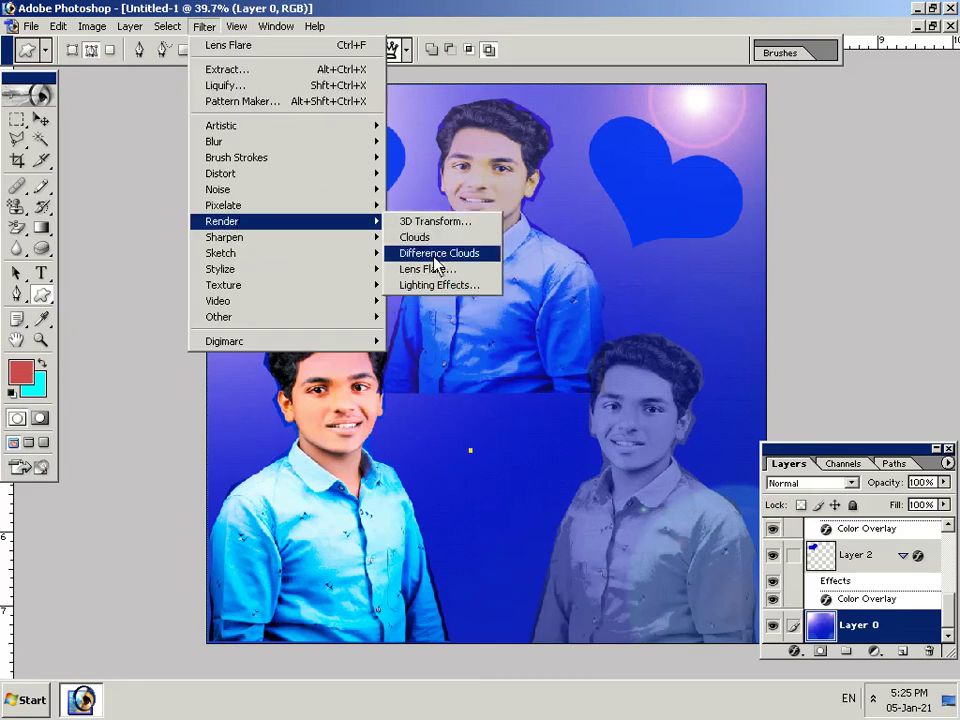
pyautogui.click(432, 269)
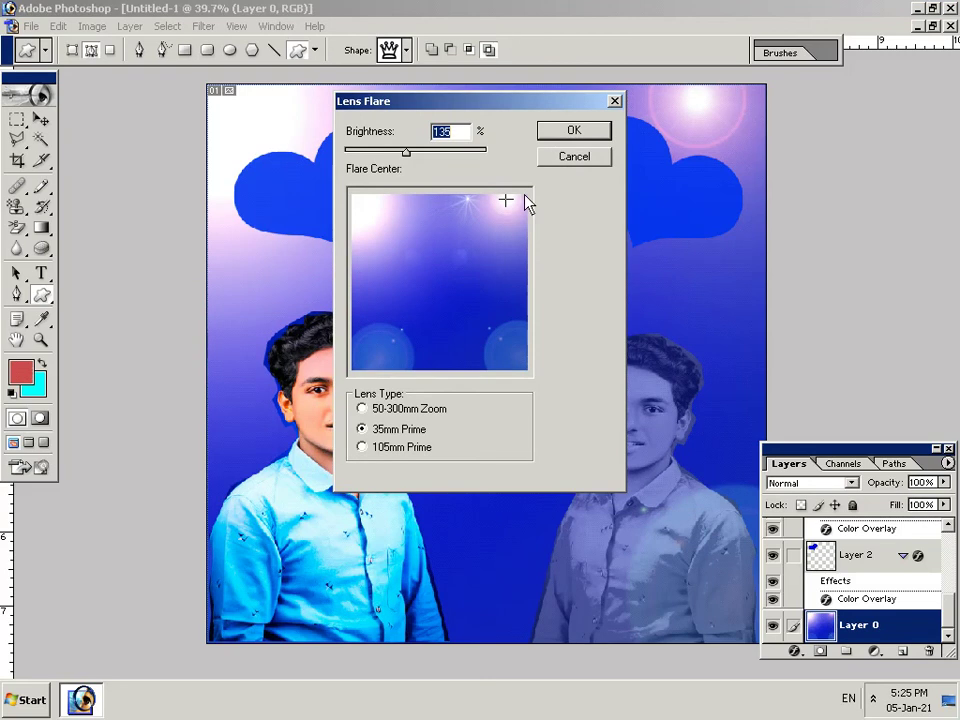
pyautogui.click(432, 363)
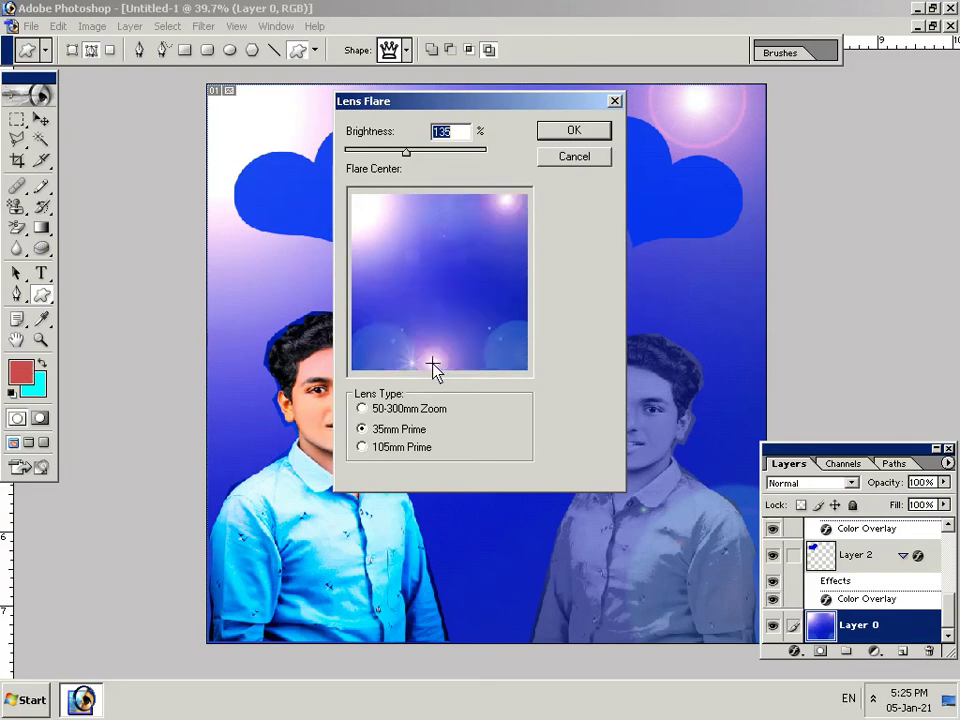
pyautogui.click(450, 364)
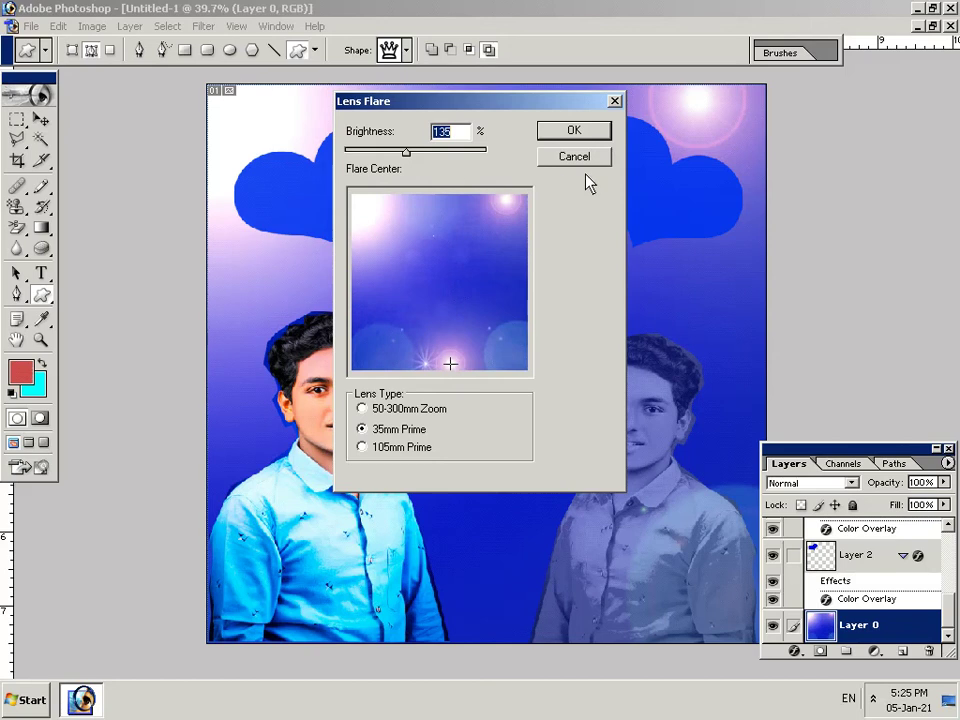
pyautogui.click(574, 131)
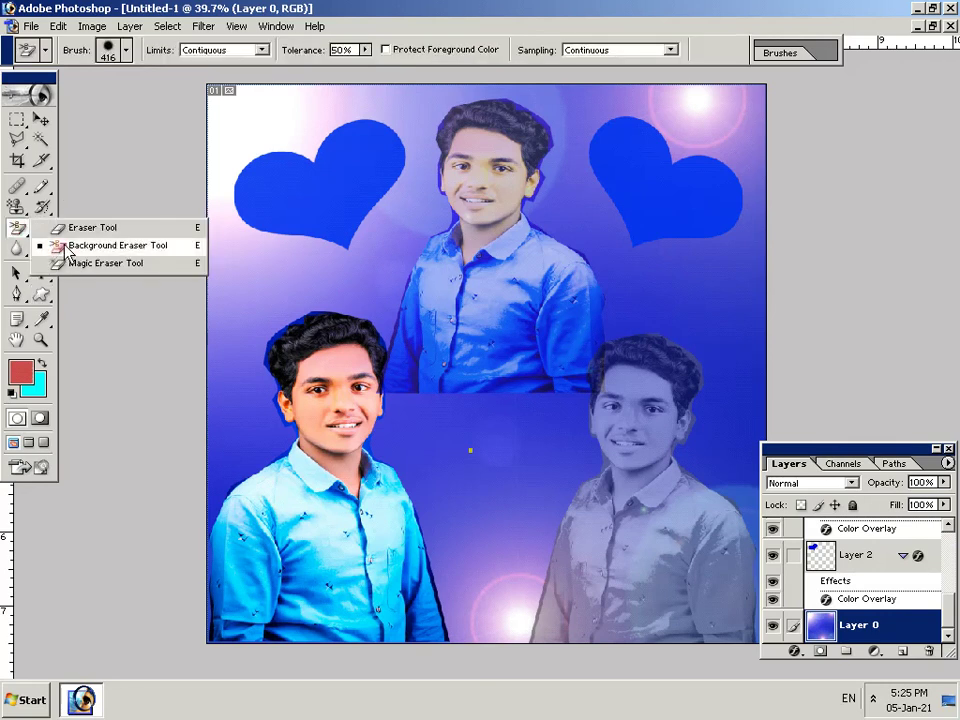
# - Try erasing a patch beside the left hair with the Background Eraser, then undo it
pyautogui.moveTo(16, 228); pyautogui.dragTo(80, 245)
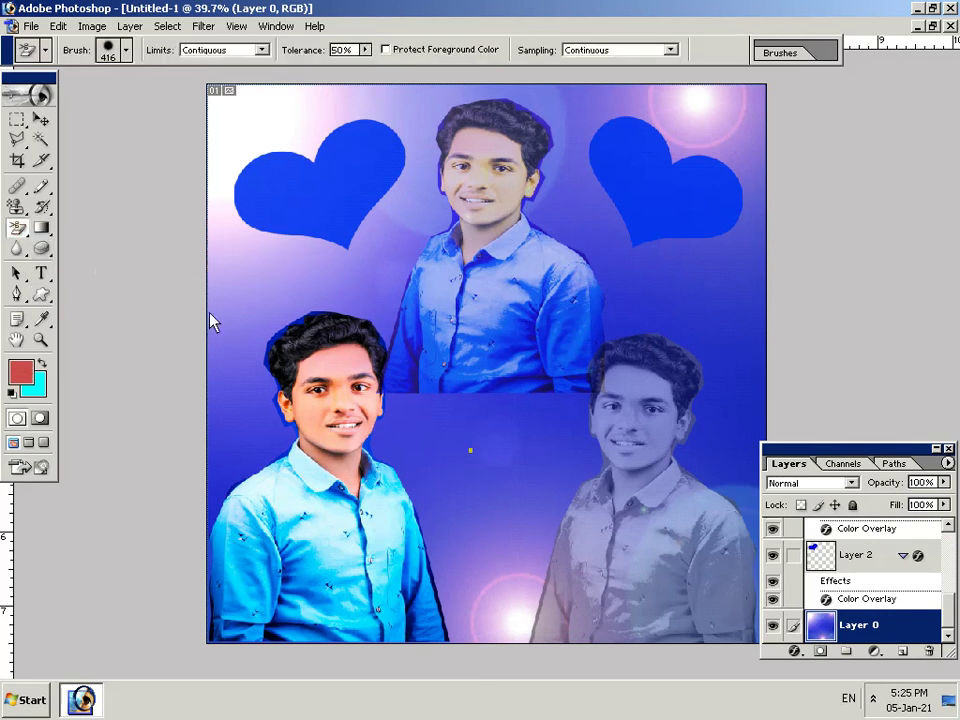
pyautogui.click(293, 328)
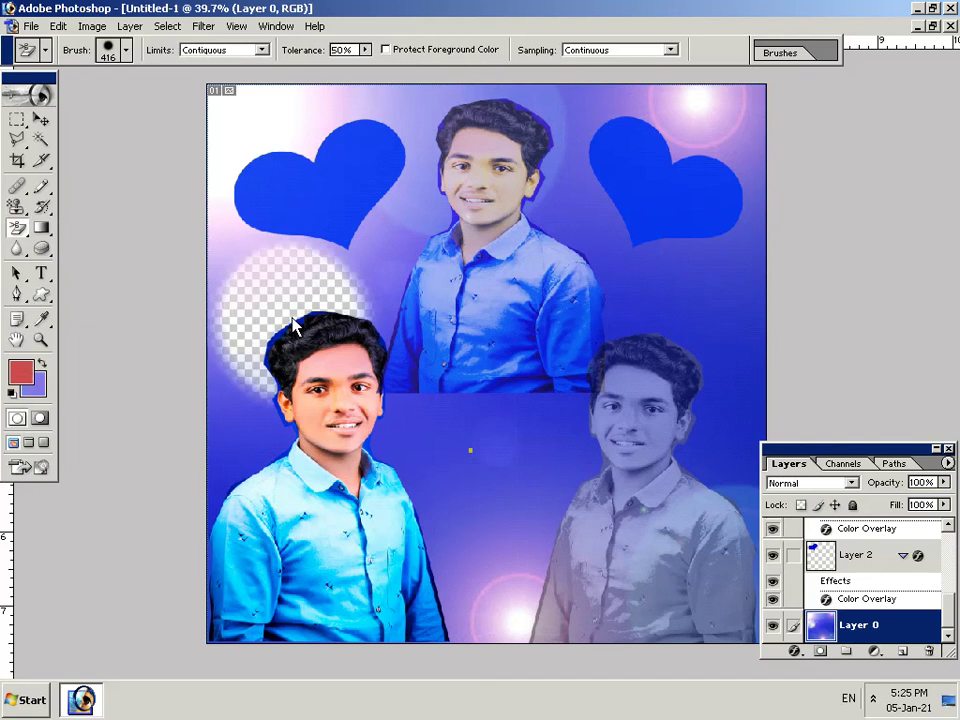
pyautogui.hotkey('ctrl', 'z')
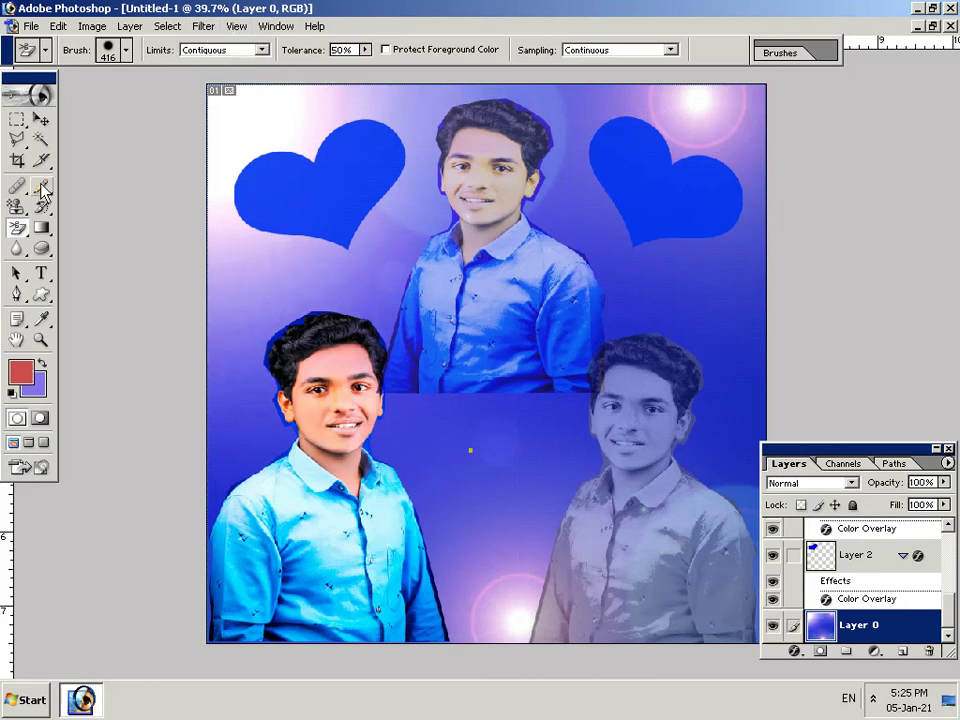
# - With the crown custom shape selected, draw and reshape a crown outline beside the right portrait
pyautogui.moveTo(41, 294); pyautogui.dragTo(113, 393)
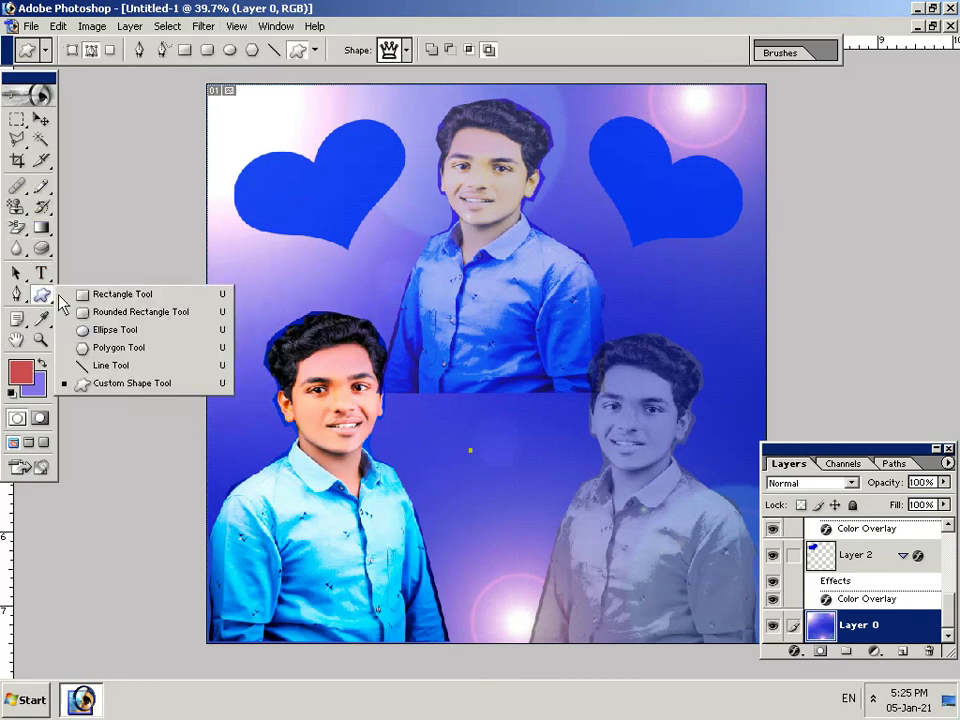
pyautogui.click(406, 50)
pyautogui.click(380, 56)
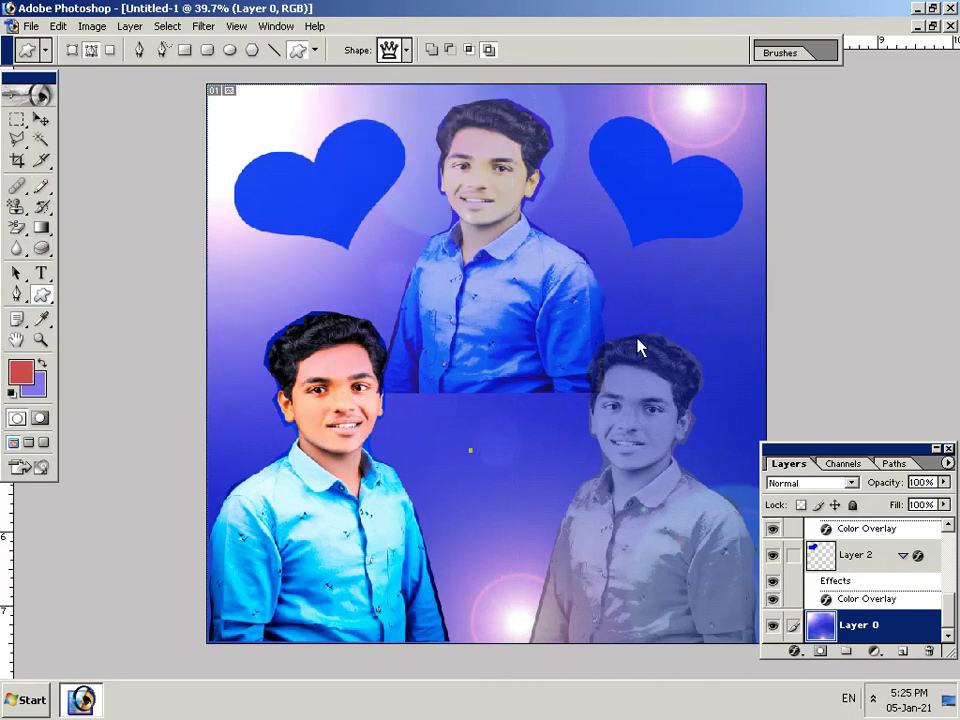
pyautogui.moveTo(636, 338); pyautogui.dragTo(714, 247)
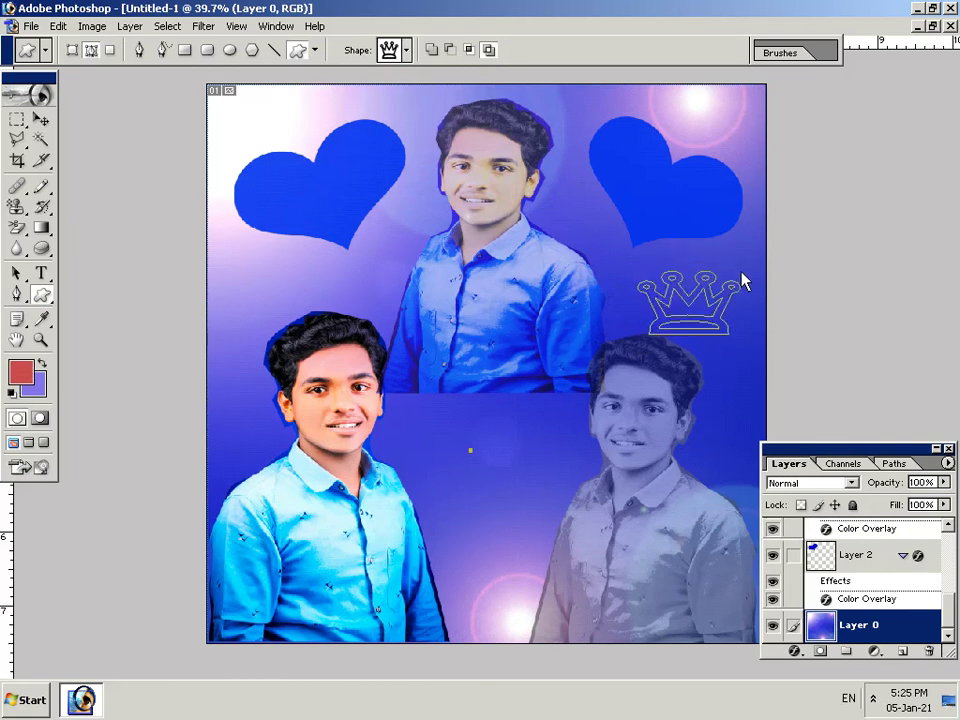
pyautogui.moveTo(714, 257); pyautogui.dragTo(730, 305)
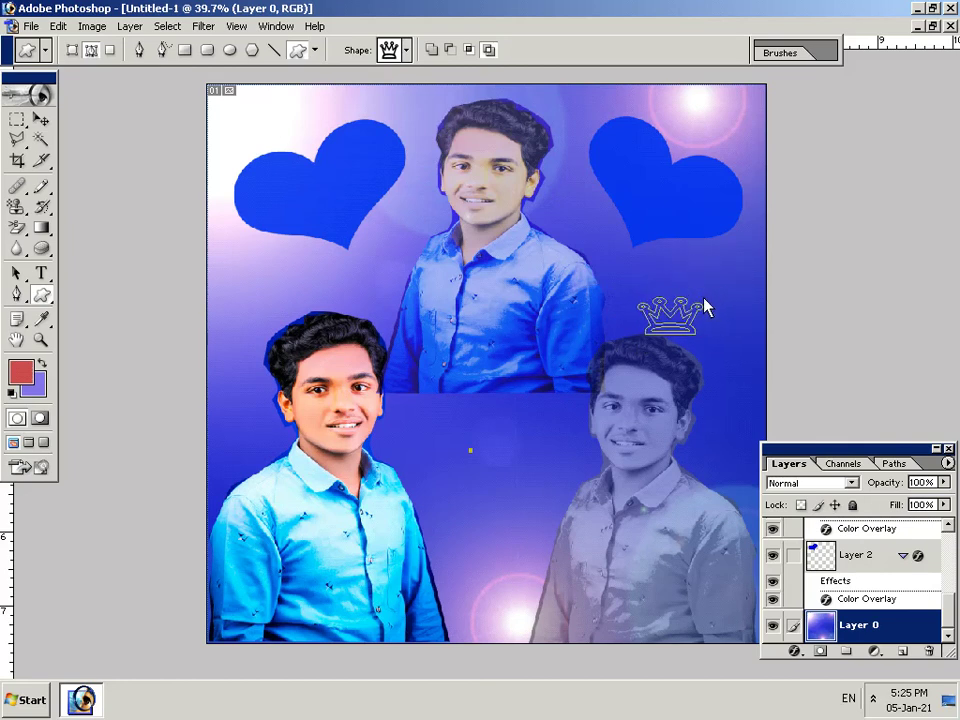
# - Discard the misplaced crown outlines and draw the crown just beneath the left heart
pyautogui.press('Escape')
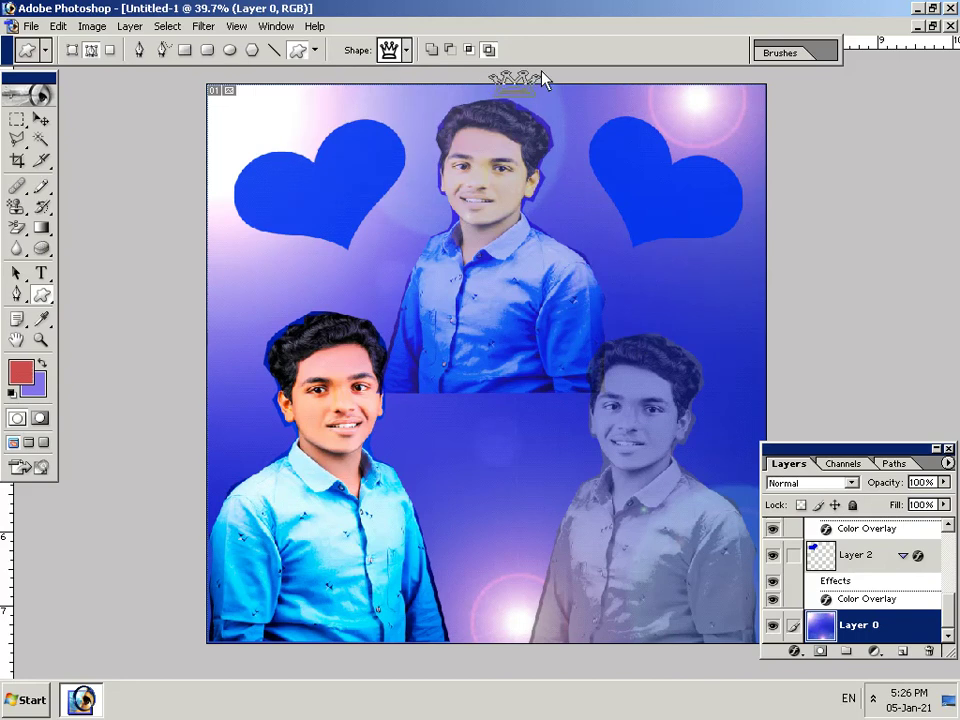
pyautogui.moveTo(538, 88)
pyautogui.mouseDown()
pyautogui.moveTo(545, 218)
pyautogui.moveTo(541, 180)
pyautogui.mouseUp()
pyautogui.press('Escape')
pyautogui.moveTo(333, 275)
pyautogui.mouseDown()
pyautogui.moveTo(255, 265)
pyautogui.moveTo(250, 208)
pyautogui.moveTo(242, 213)
pyautogui.mouseUp()
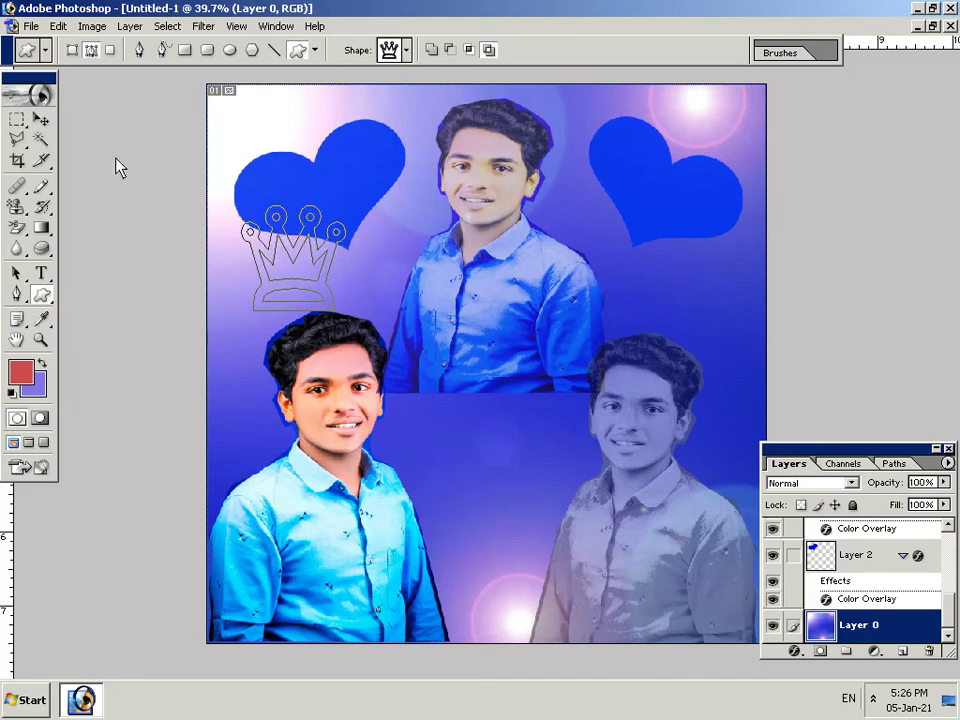
pyautogui.click(40, 118)
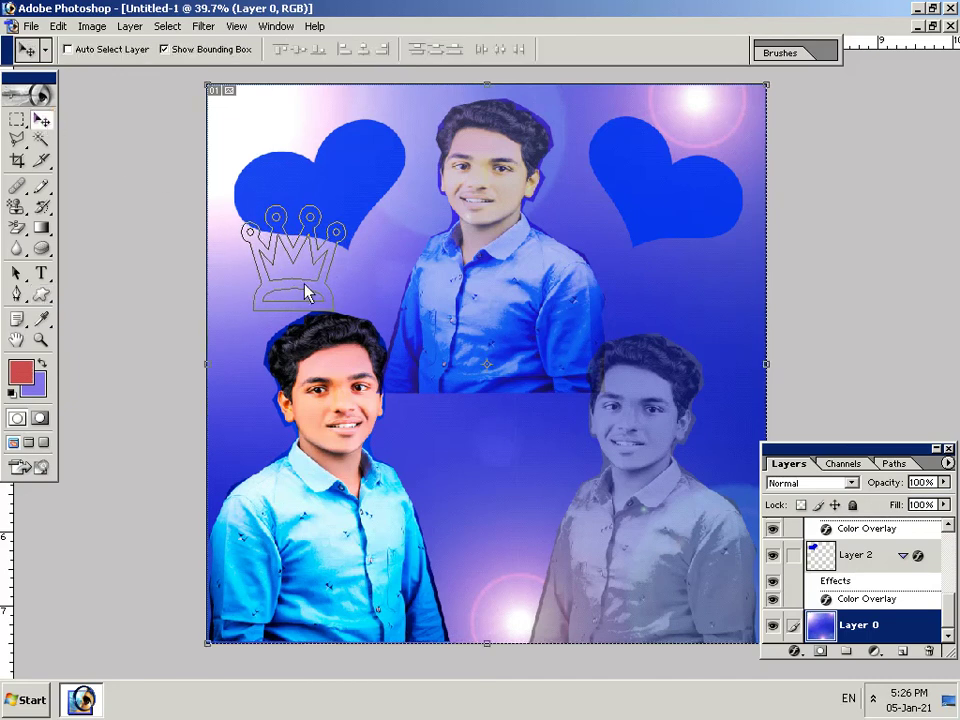
pyautogui.moveTo(305, 290); pyautogui.dragTo(305, 290)
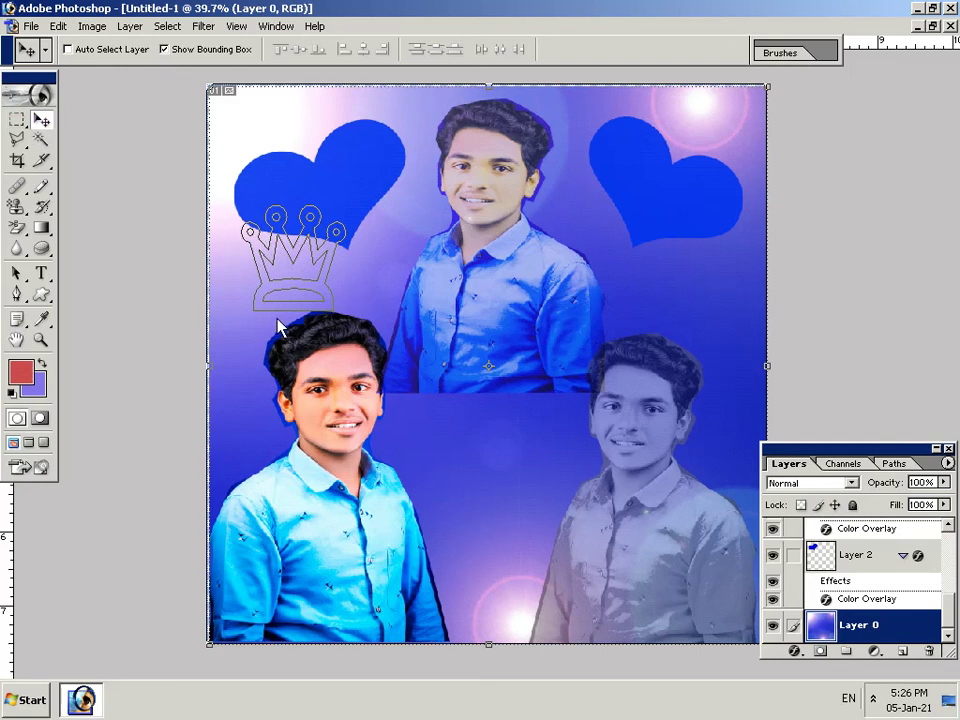
pyautogui.moveTo(253, 296); pyautogui.dragTo(249, 297)
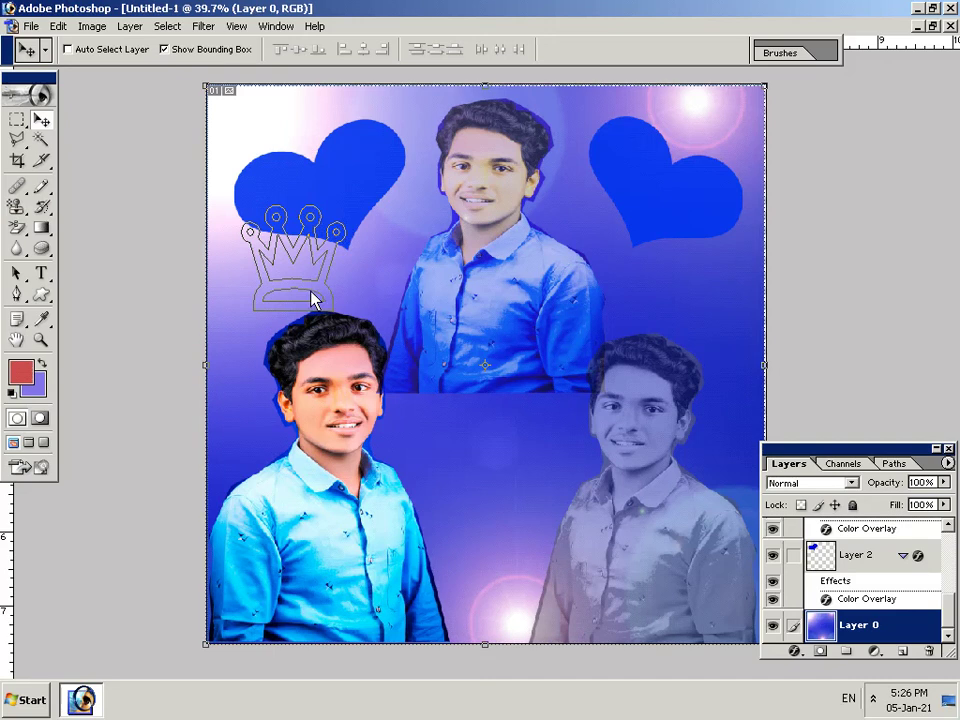
pyautogui.scroll(-1, 646, 432)
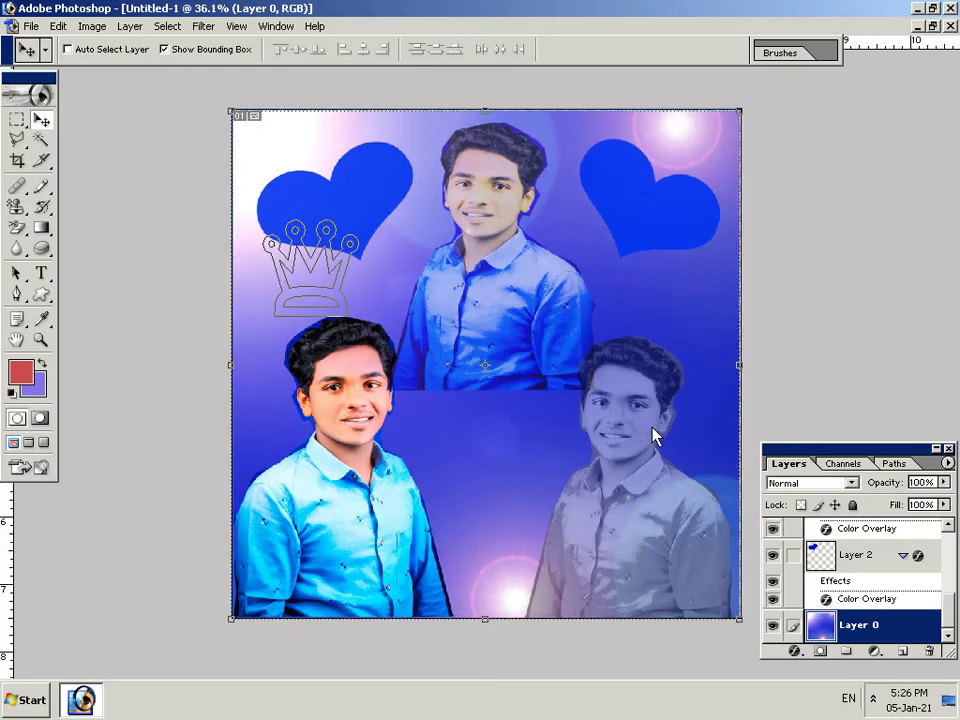
pyautogui.scroll(1, 652, 435)
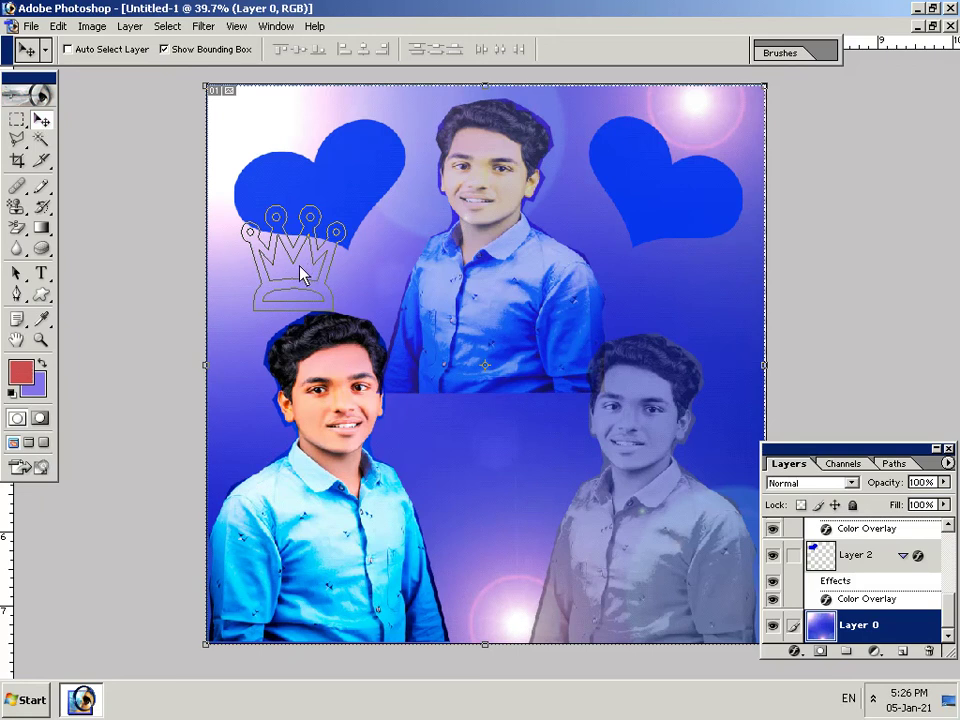
pyautogui.rightClick(353, 285)
pyautogui.click(367, 294)
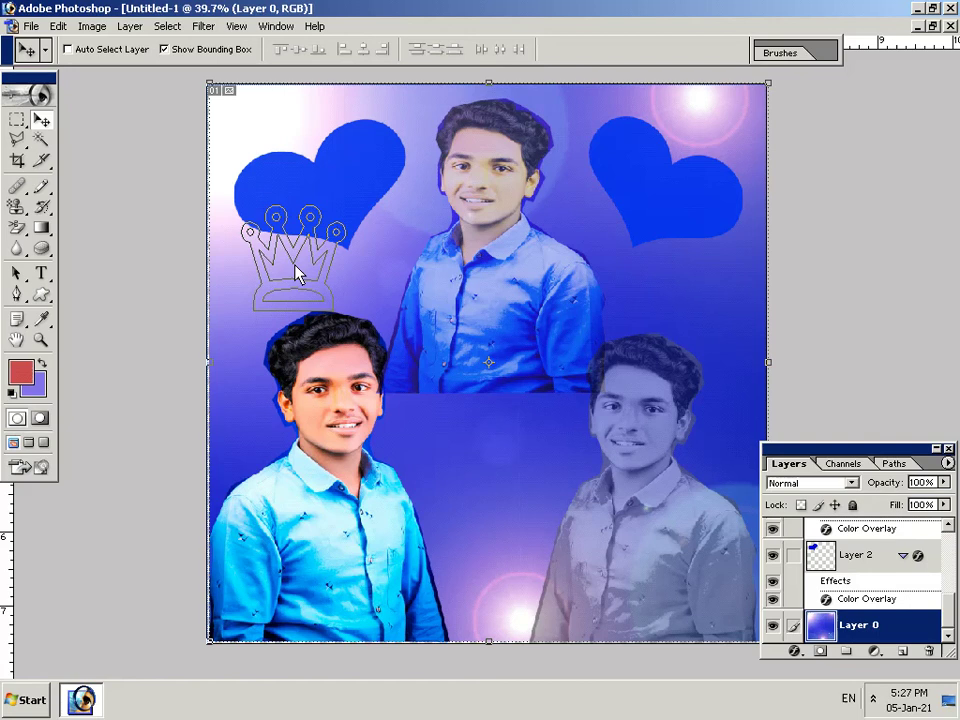
# - Close the Layers panel and bring up the eLecta recorder window from the system tray
pyautogui.click(948, 449)
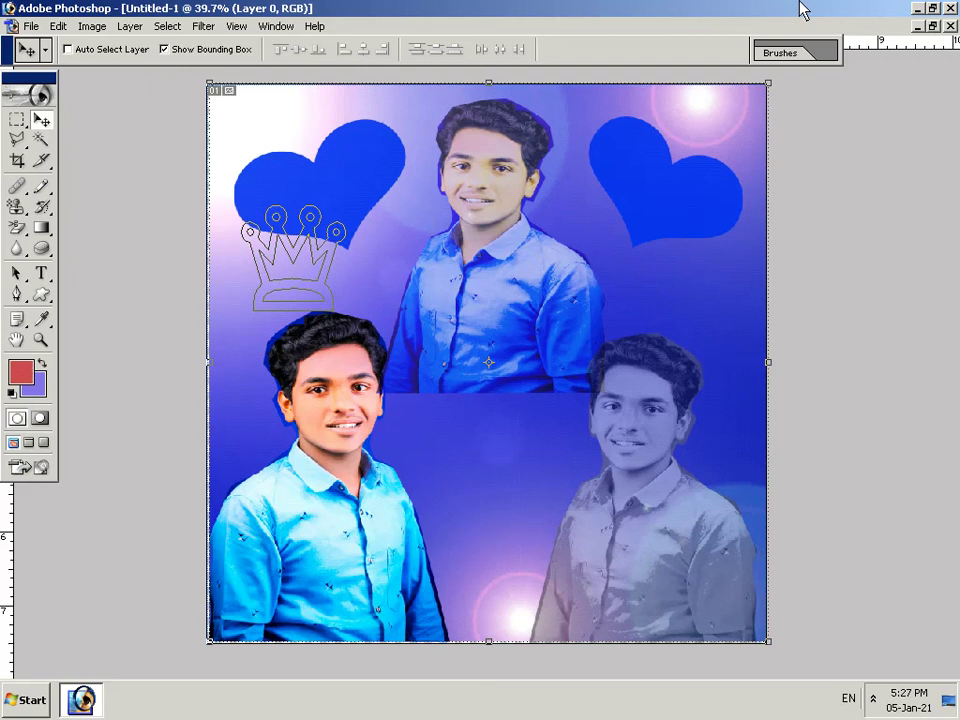
pyautogui.click(873, 699)
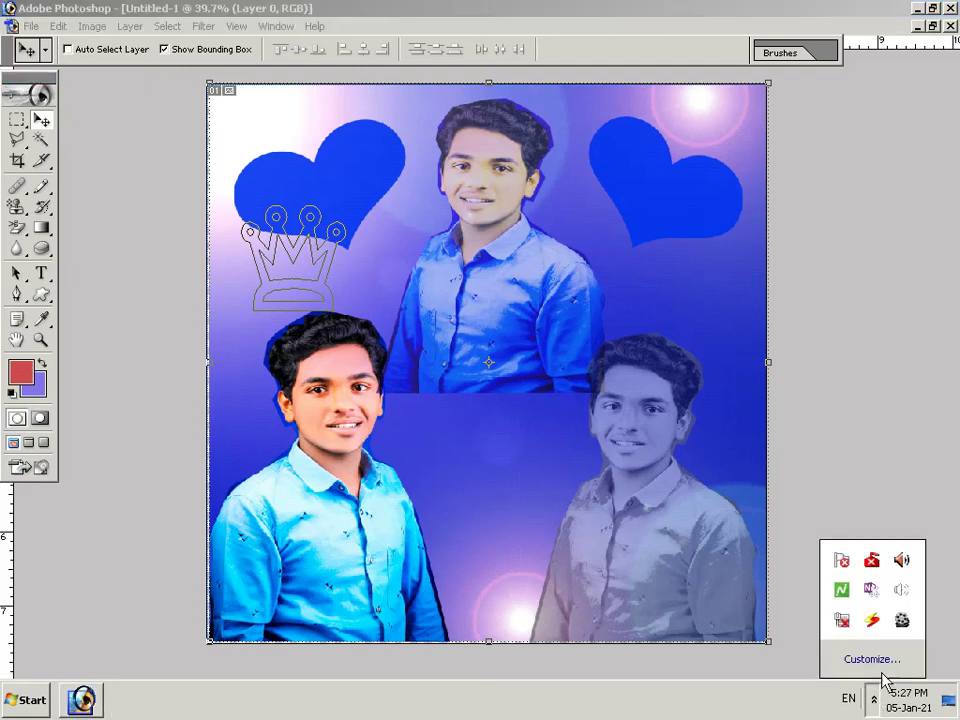
pyautogui.click(902, 620)
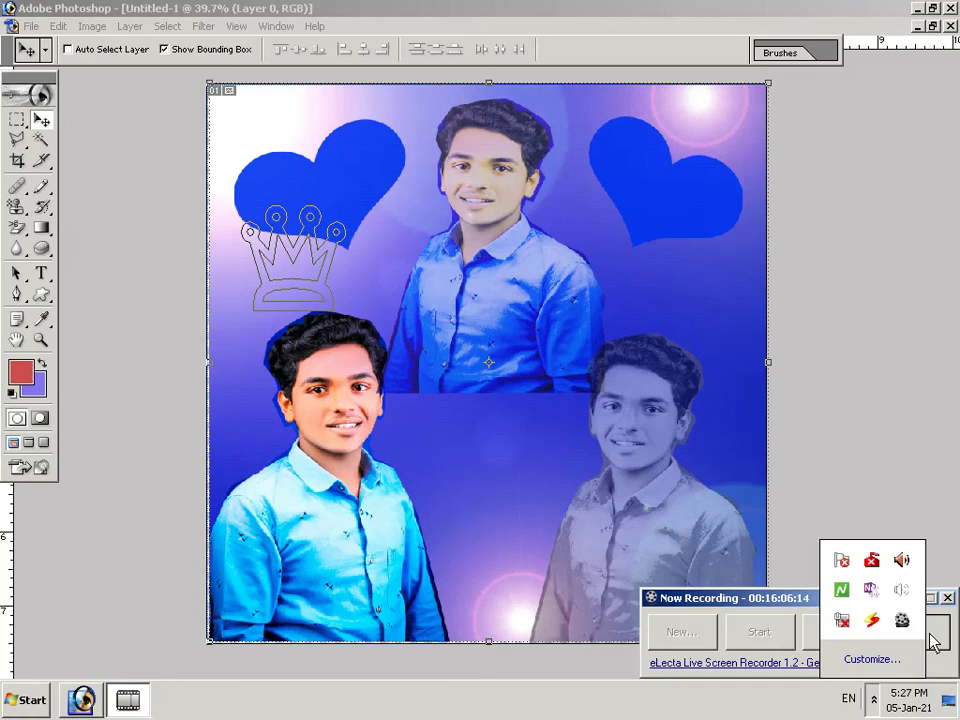